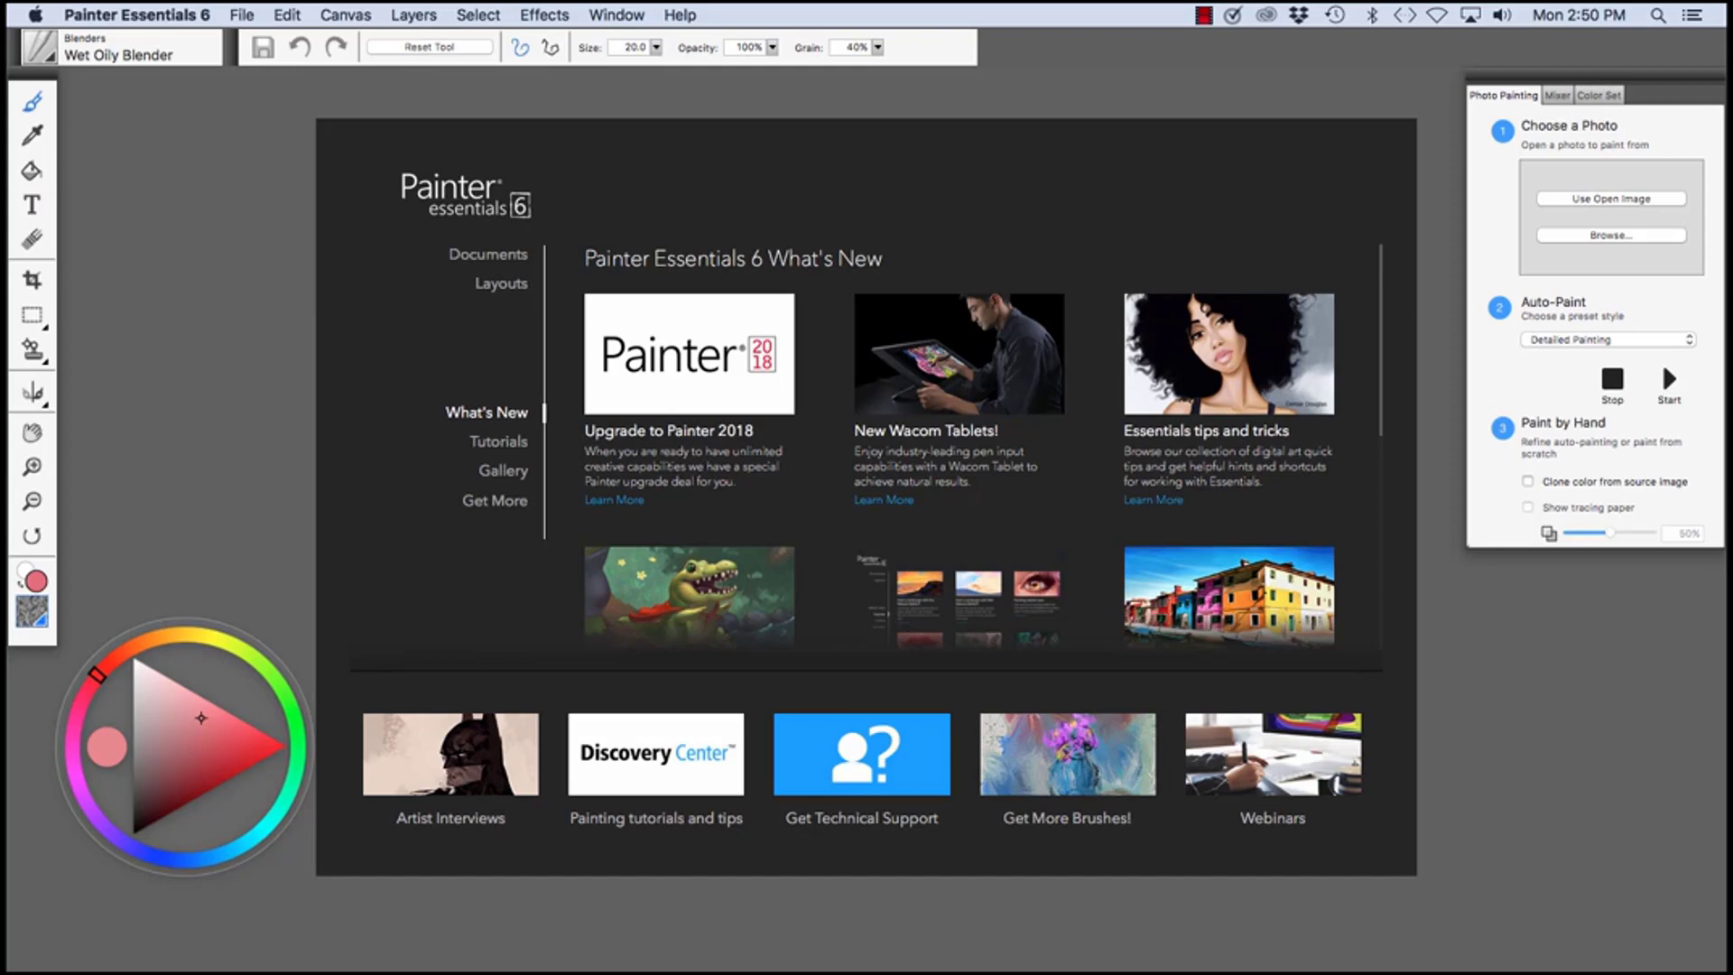
# Step: Scroll the What's New page down to the Painting with a drawing tablet card
pyautogui.scroll(-5, 982, 452)
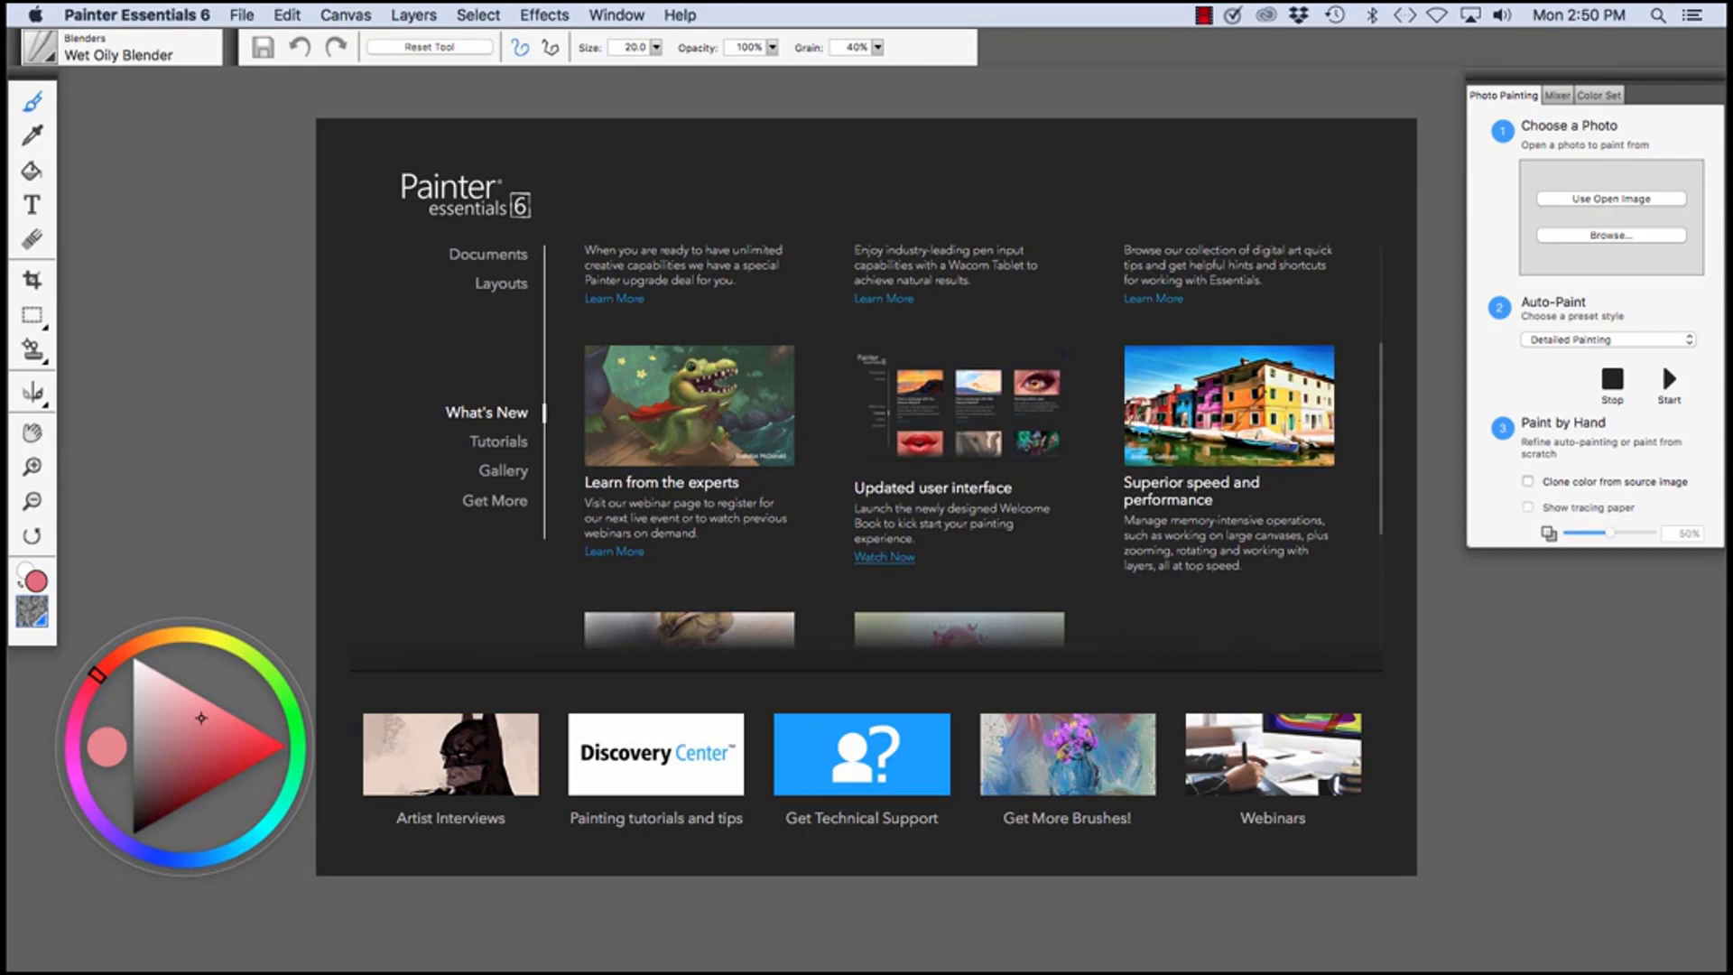
pyautogui.scroll(-1, 959, 444)
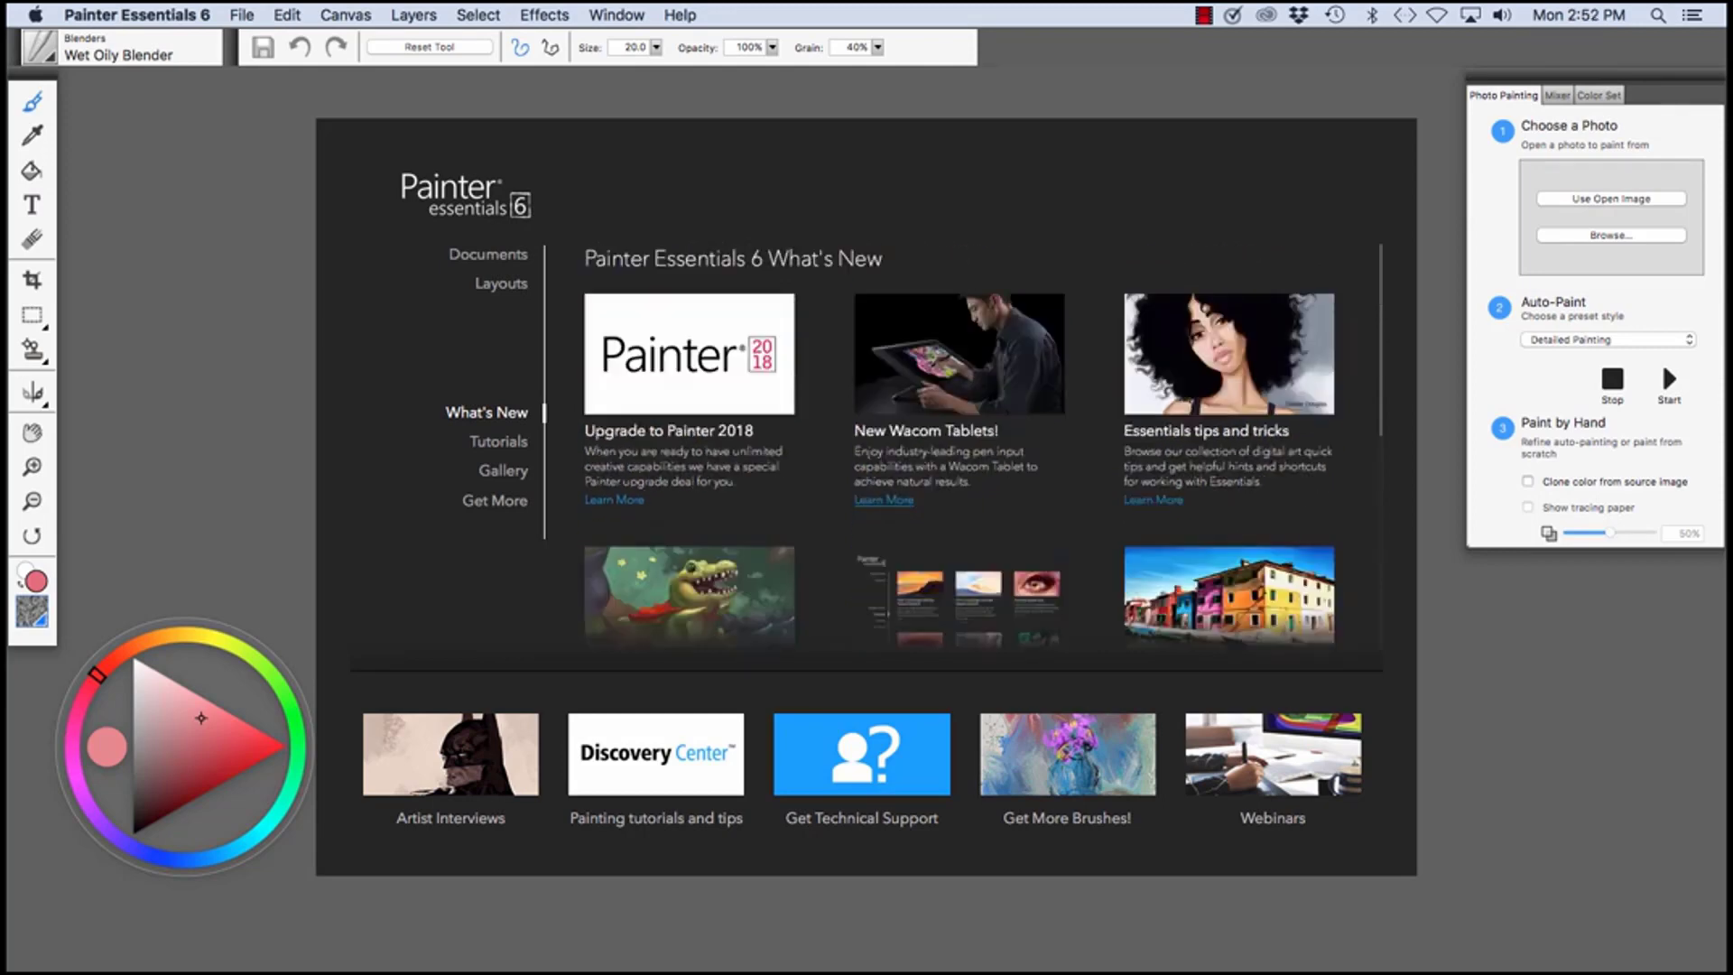
pyautogui.scroll(-4, 959, 442)
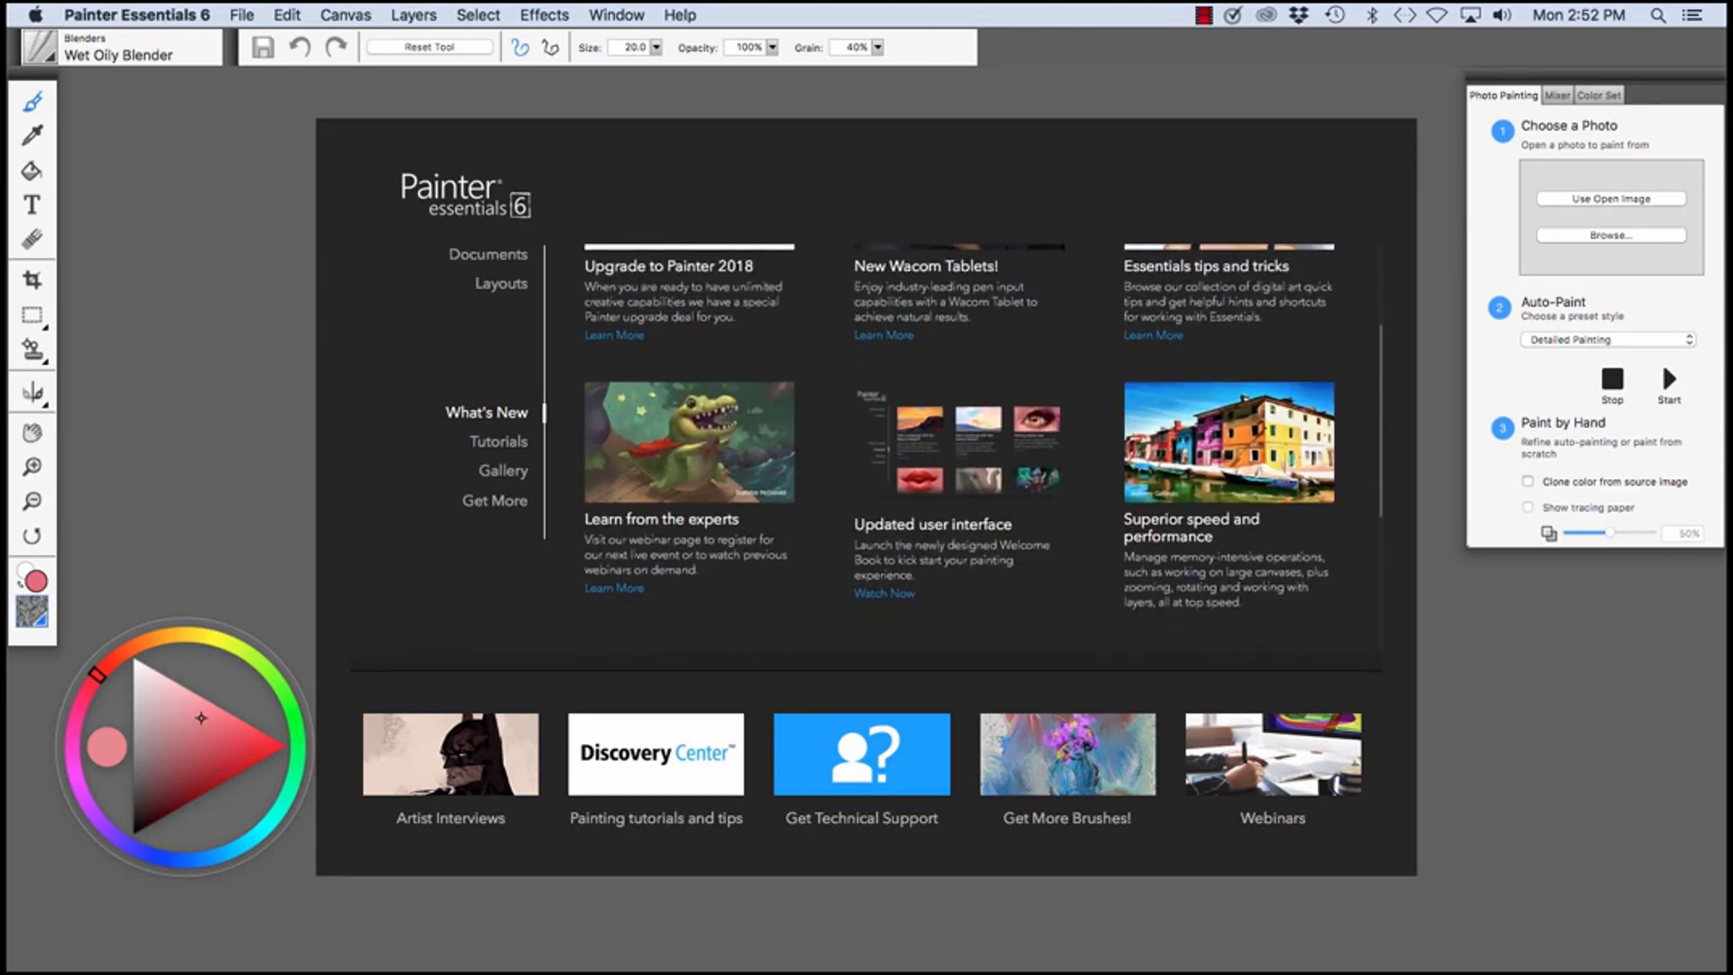
pyautogui.scroll(-6, 982, 442)
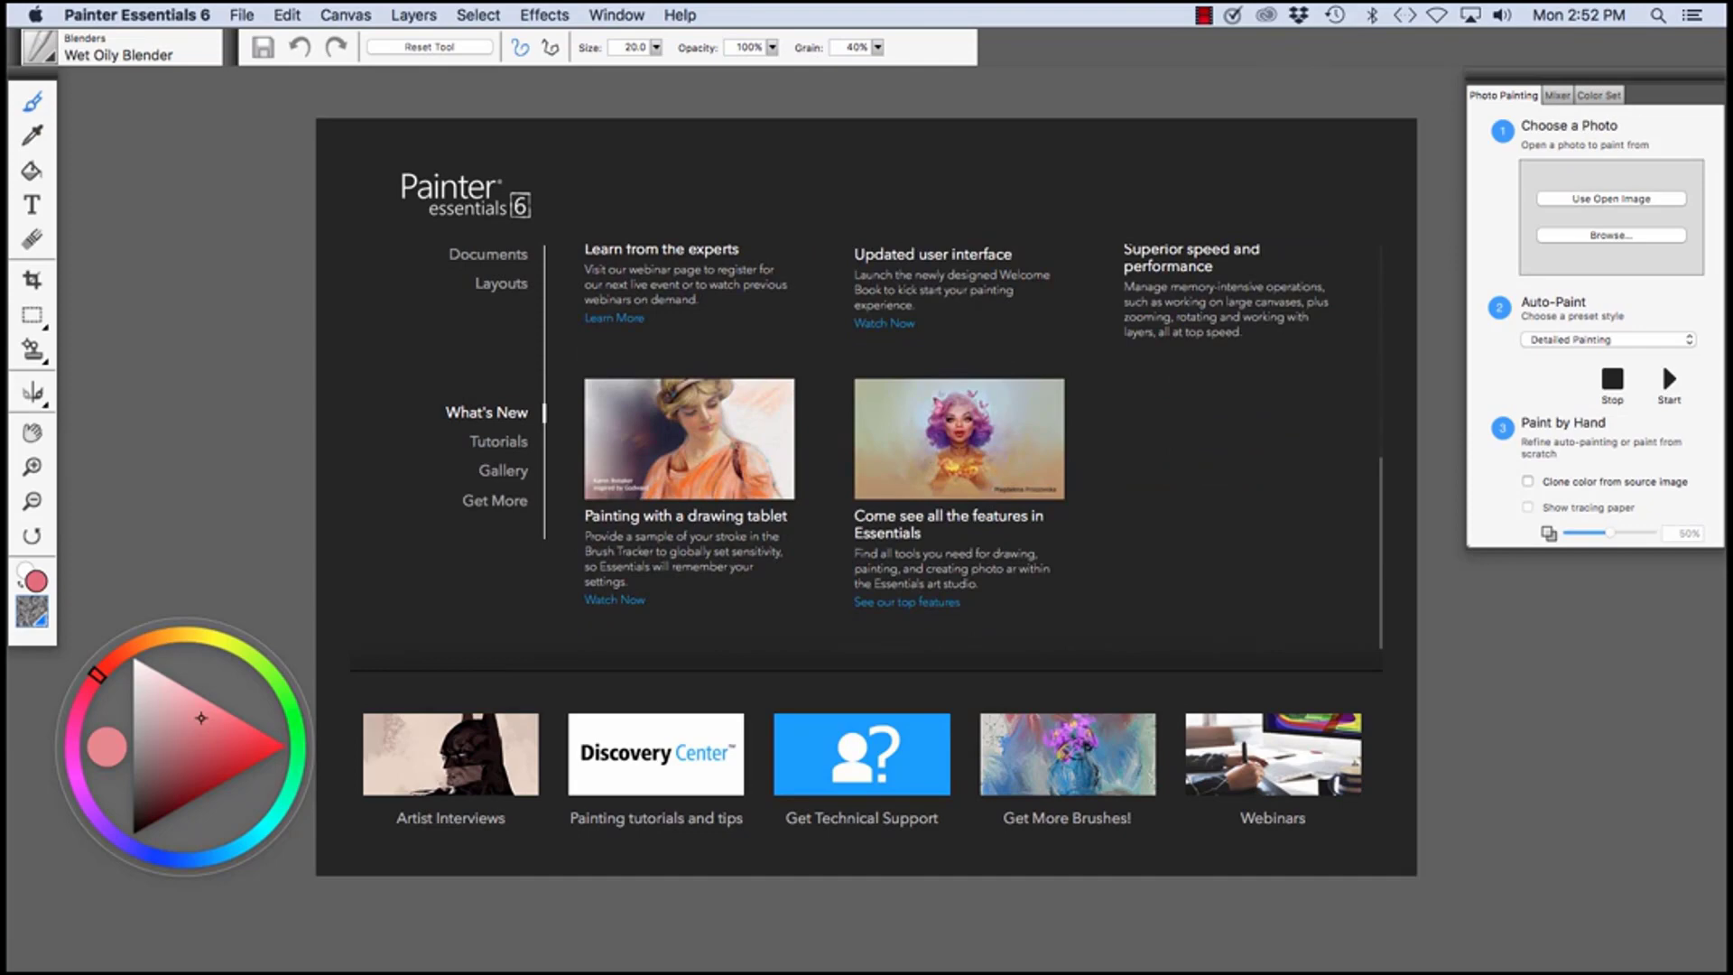
# Step: Browse the Tutorials, Gallery and Get More pages, ending back on the Gallery
pyautogui.click(498, 440)
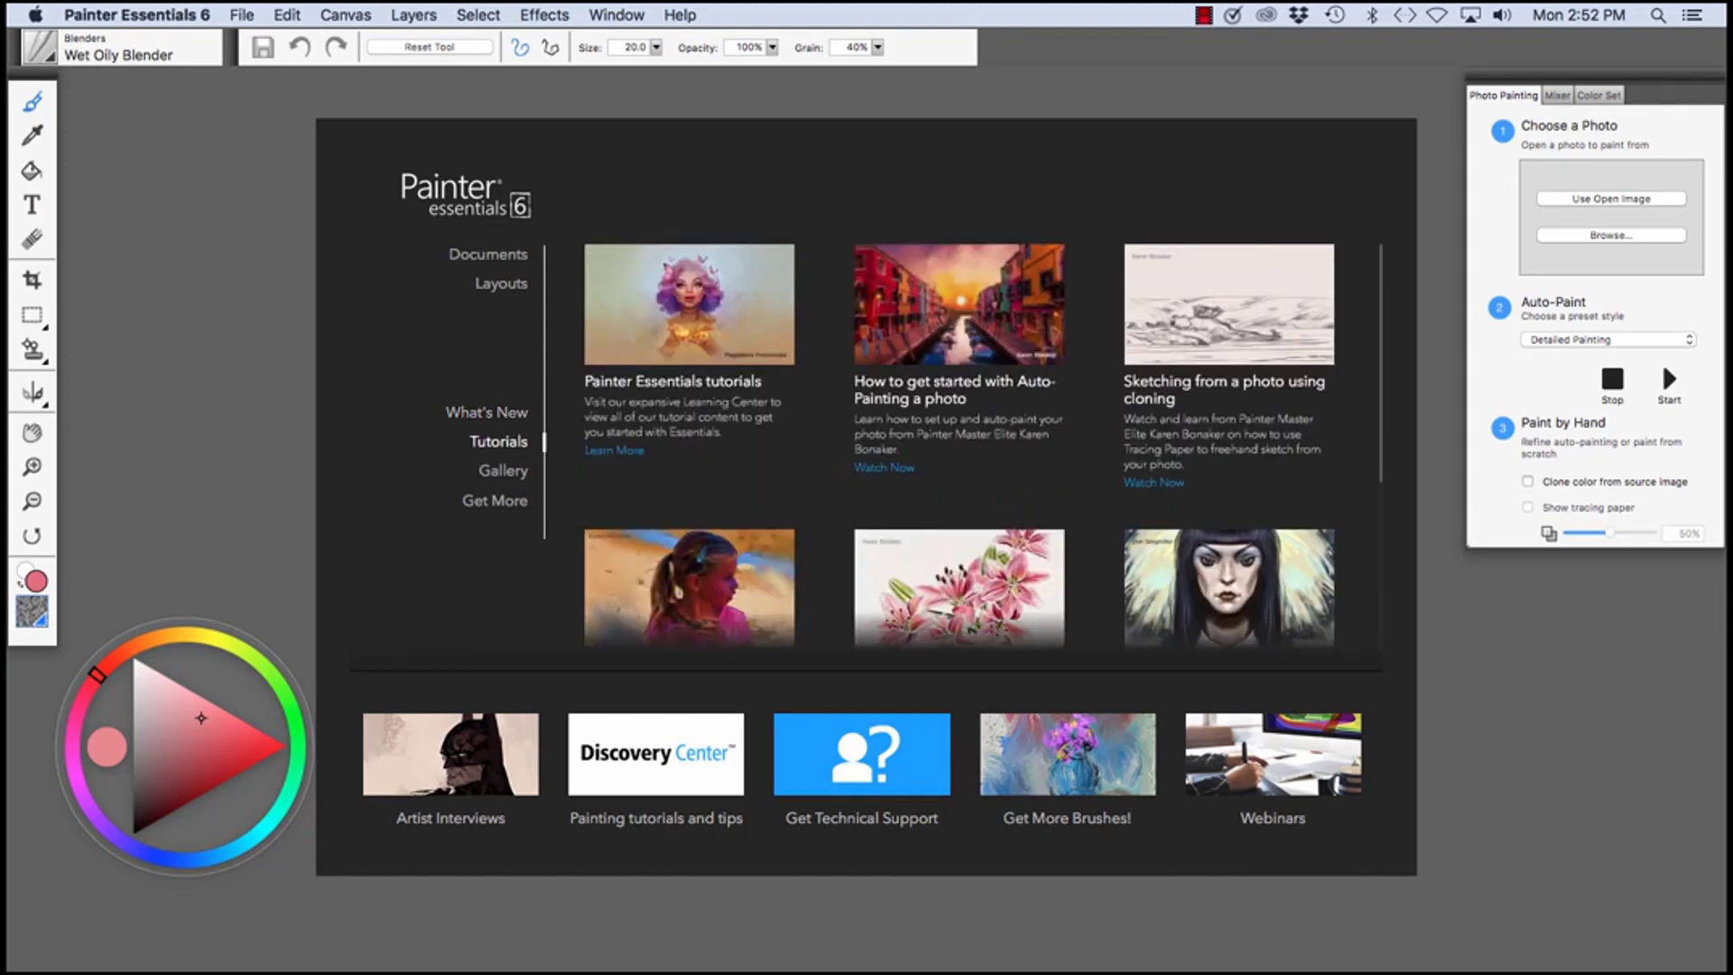
pyautogui.click(503, 469)
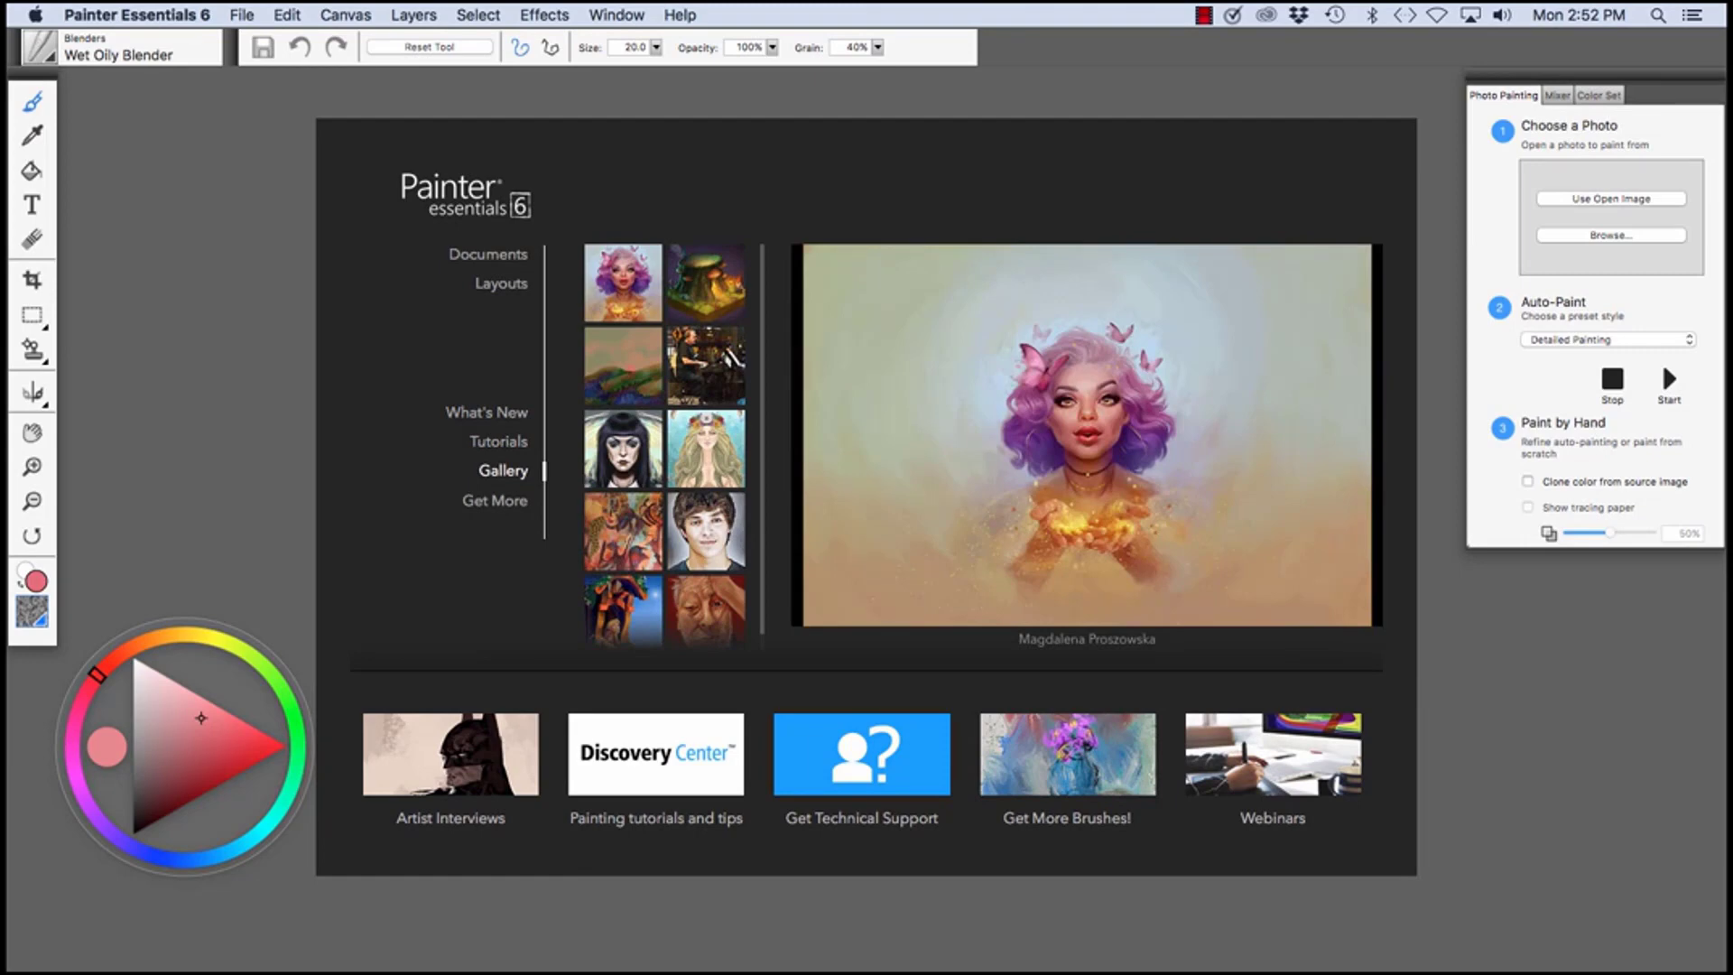
pyautogui.click(494, 500)
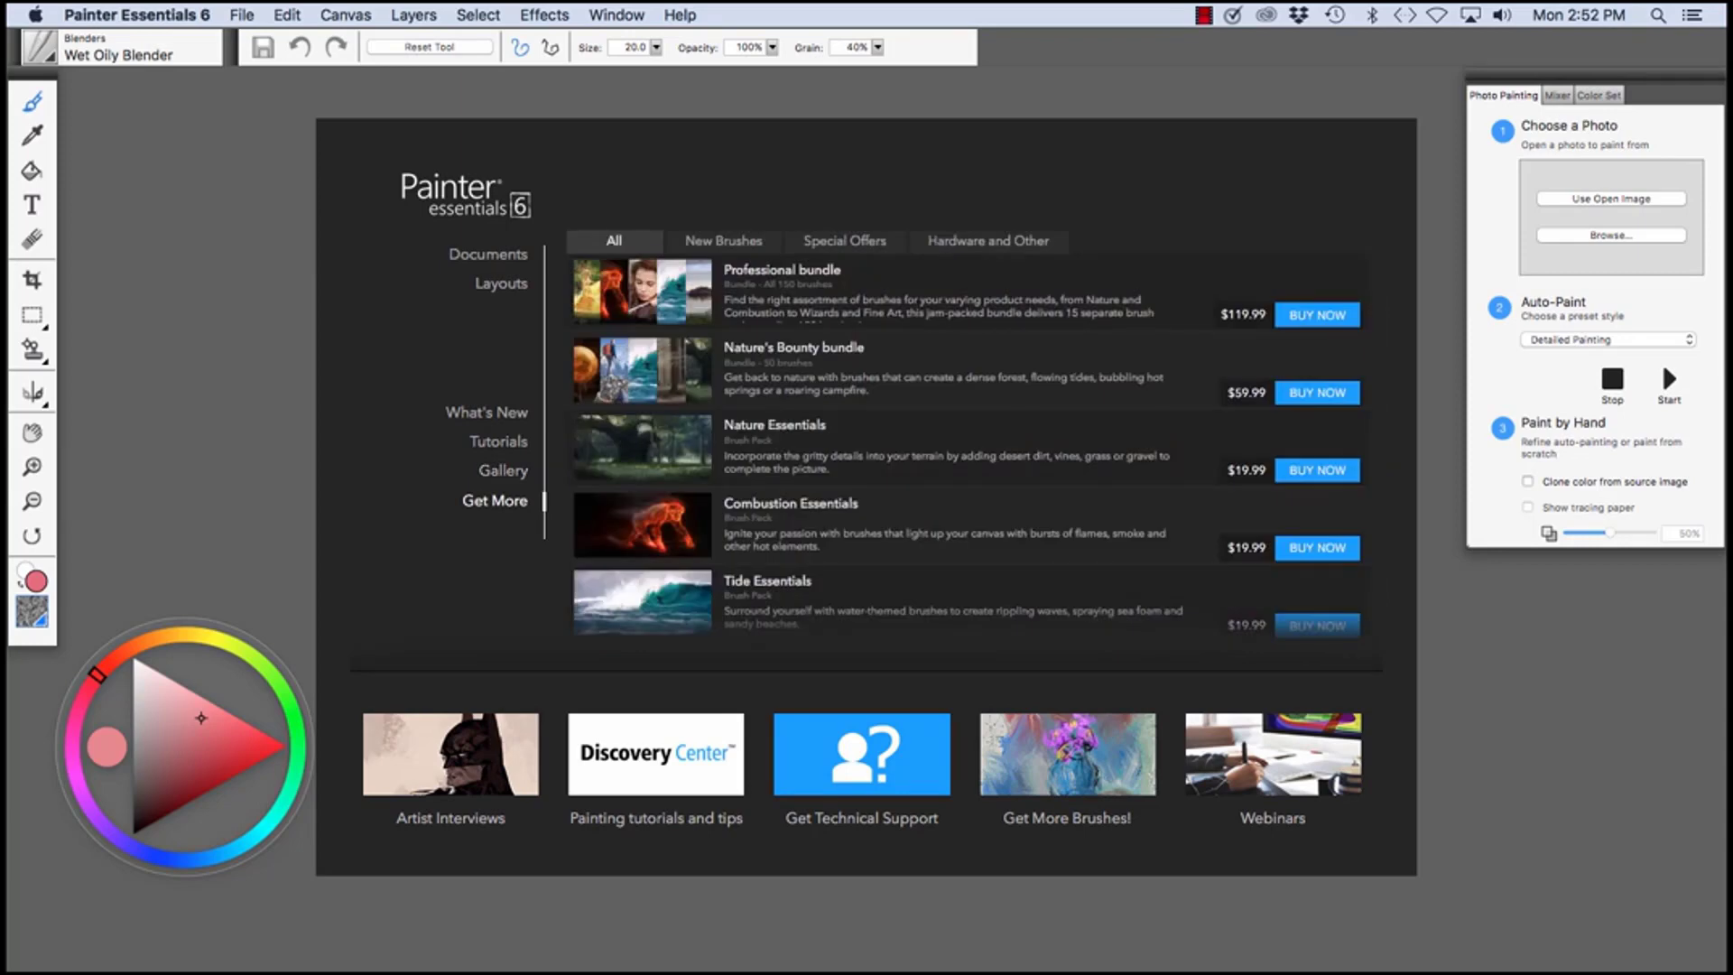
pyautogui.click(503, 469)
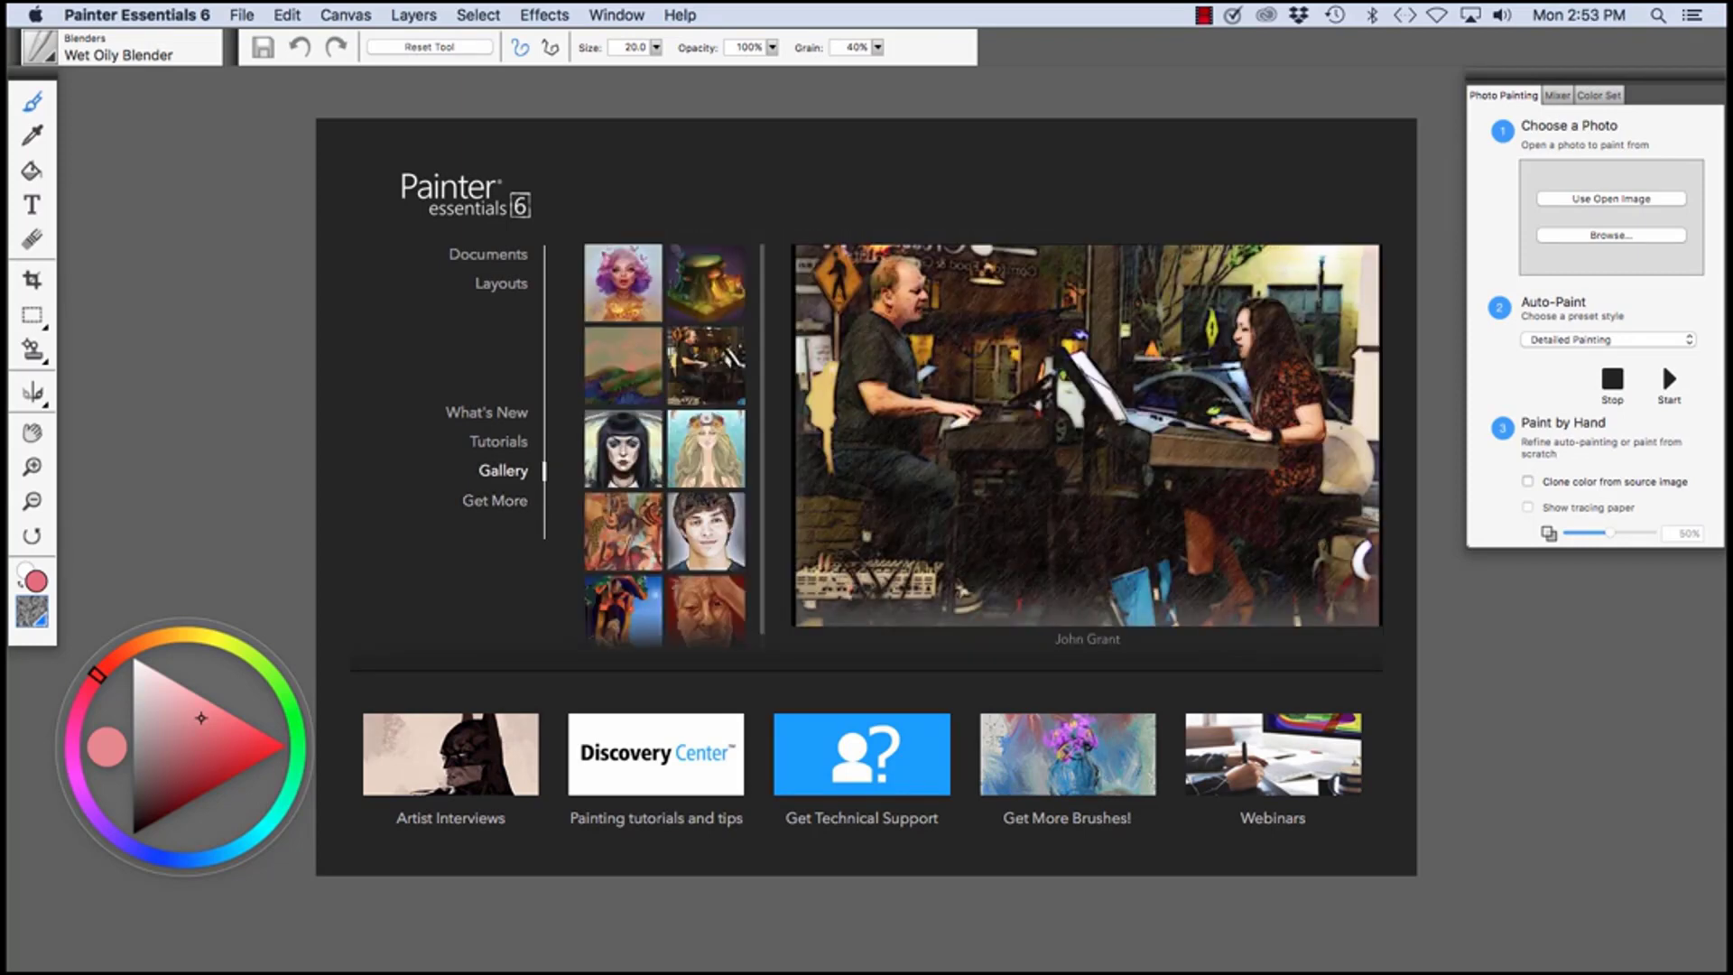
pyautogui.press('Escape')
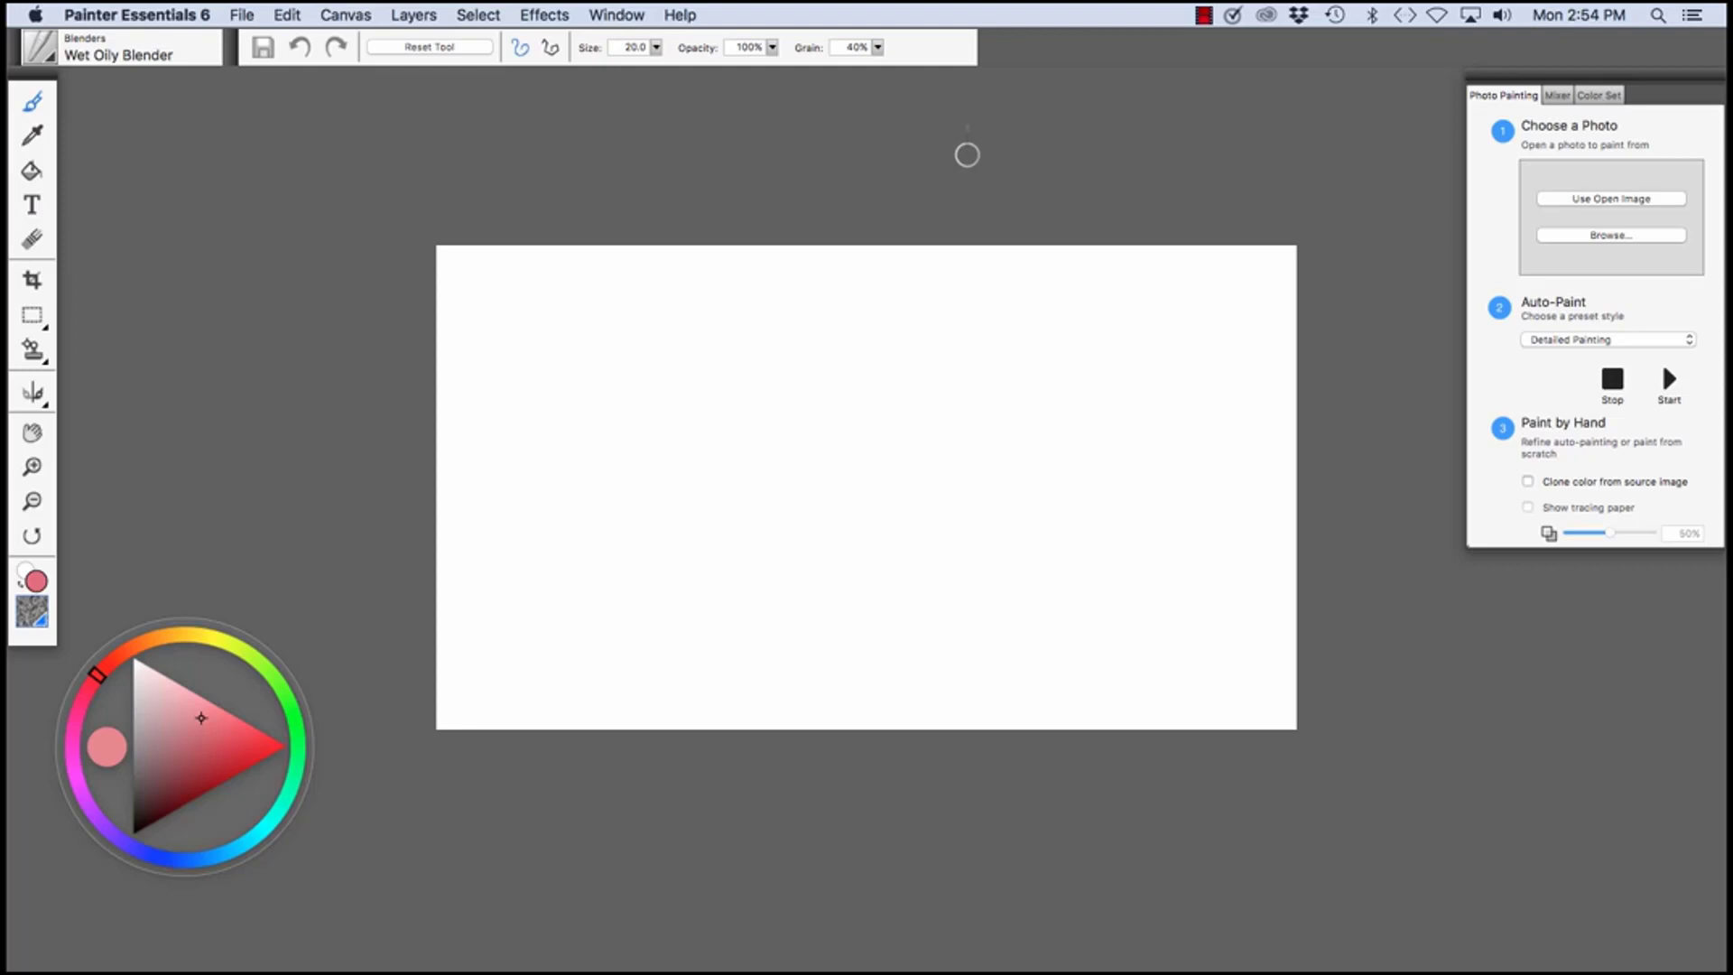
pyautogui.click(617, 15)
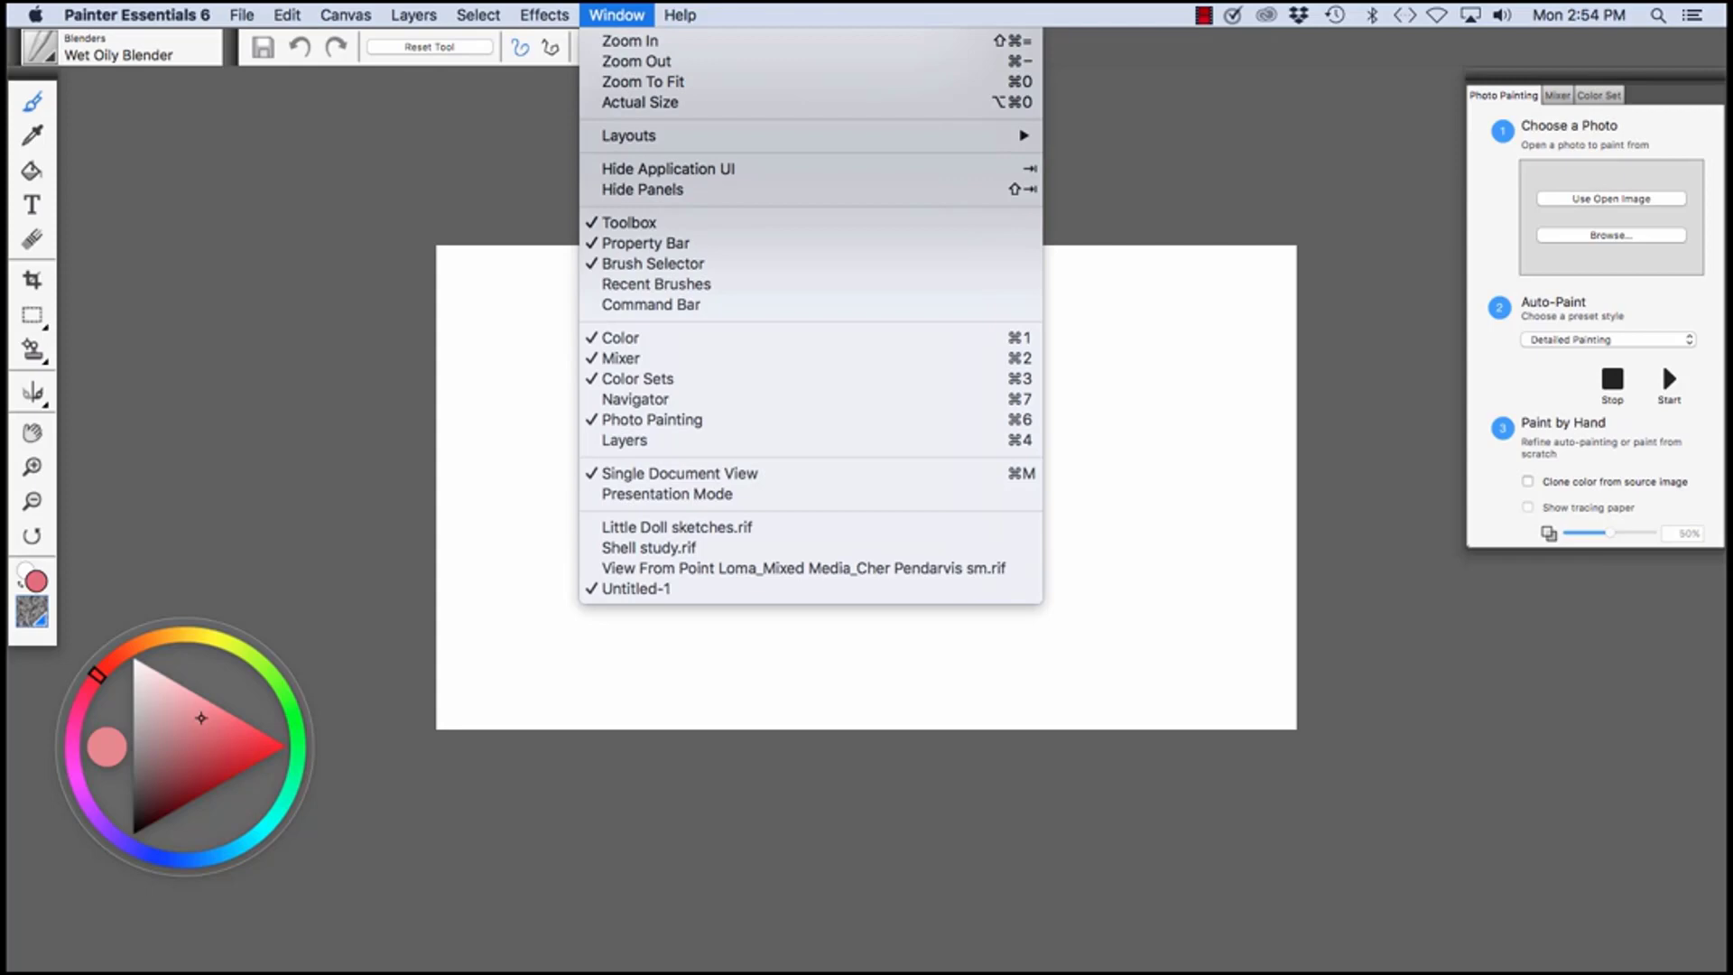
pyautogui.moveTo(650, 135)
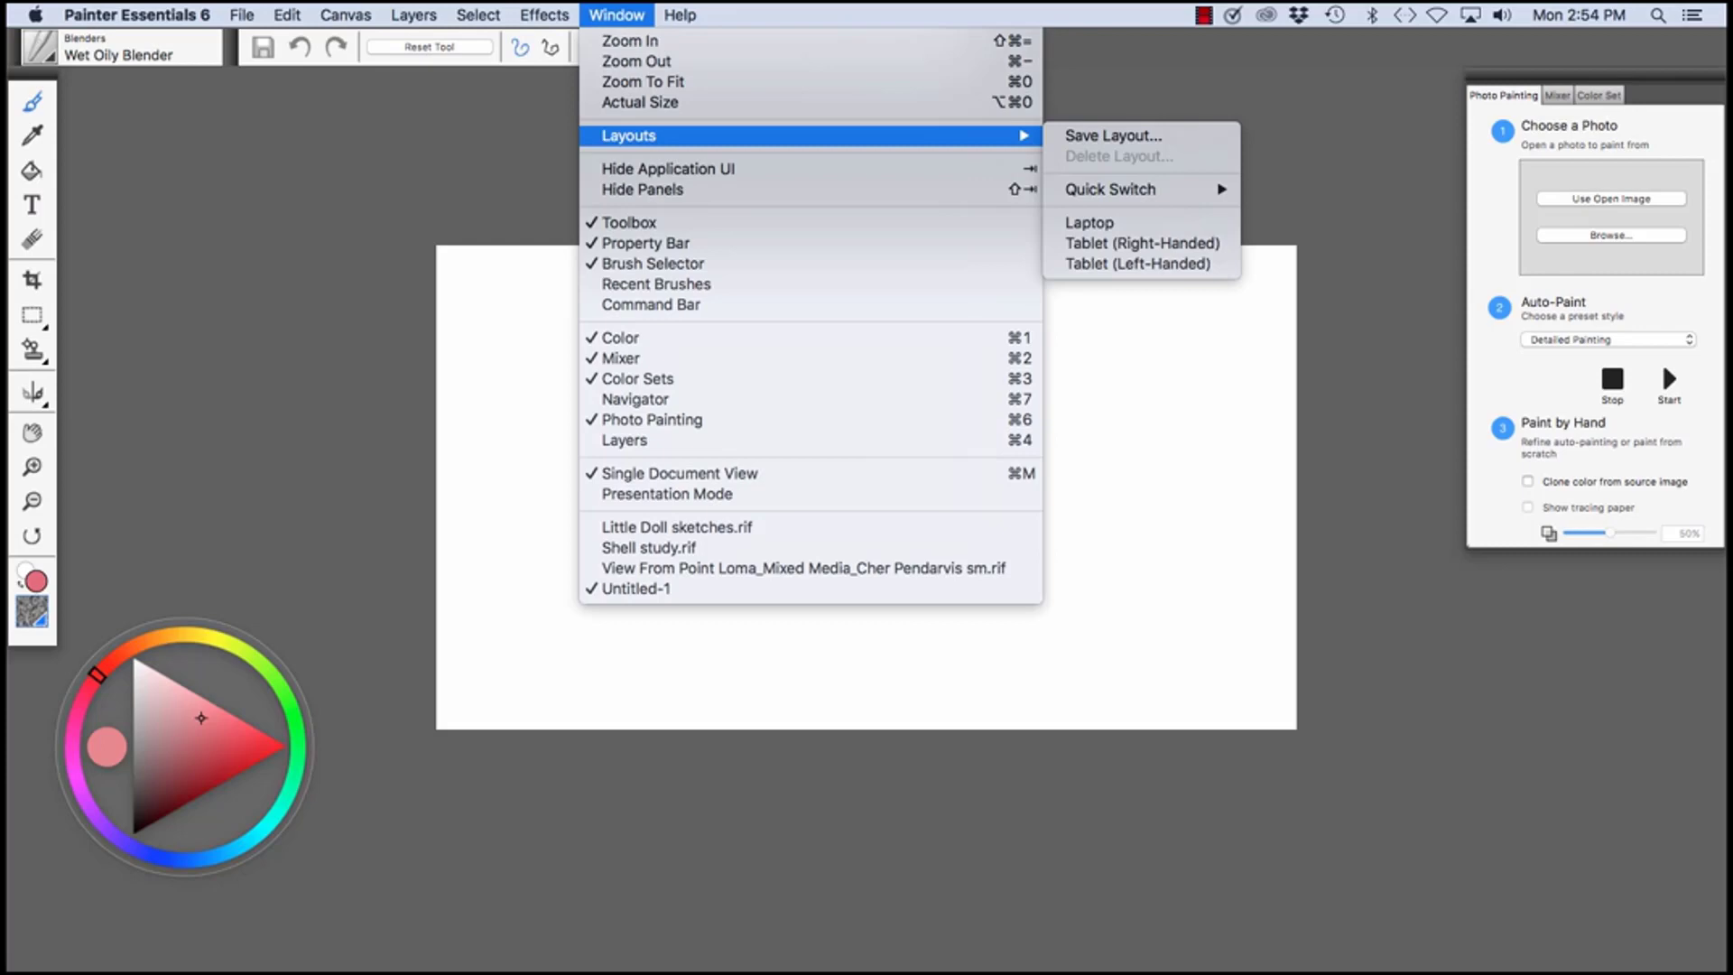
pyautogui.click(624, 114)
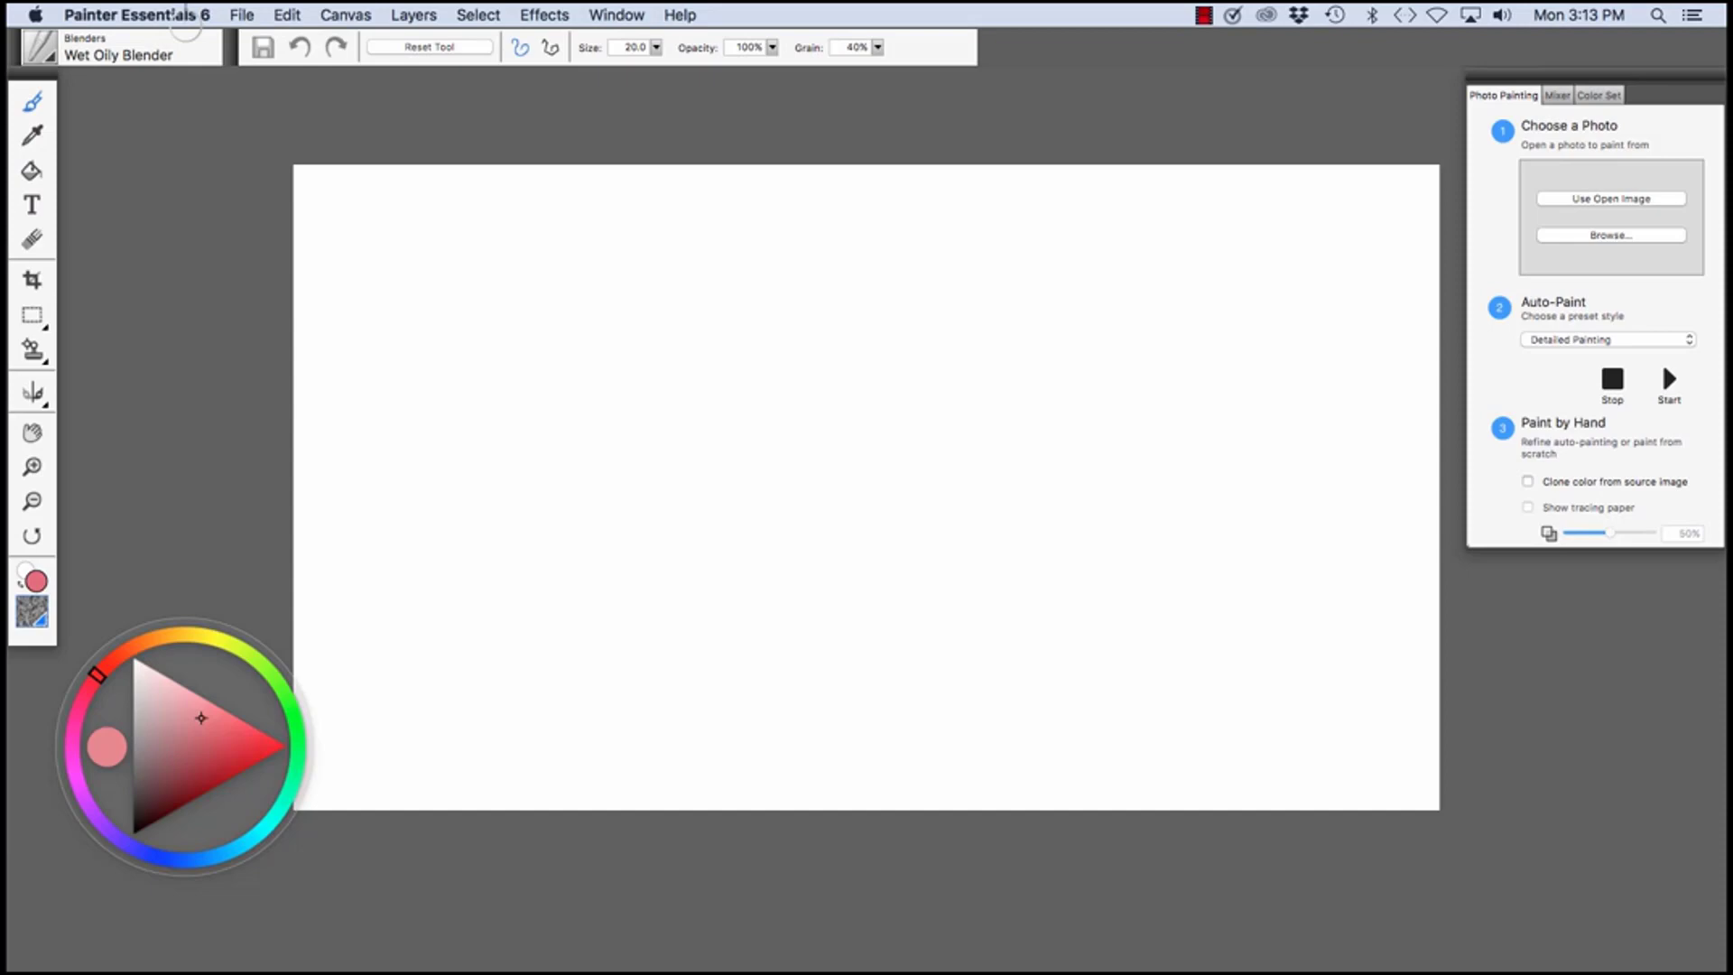
# Step: Browse the application menu's Preferences categories, including Brush Tracking and Performance, then close it
pyautogui.click(181, 15)
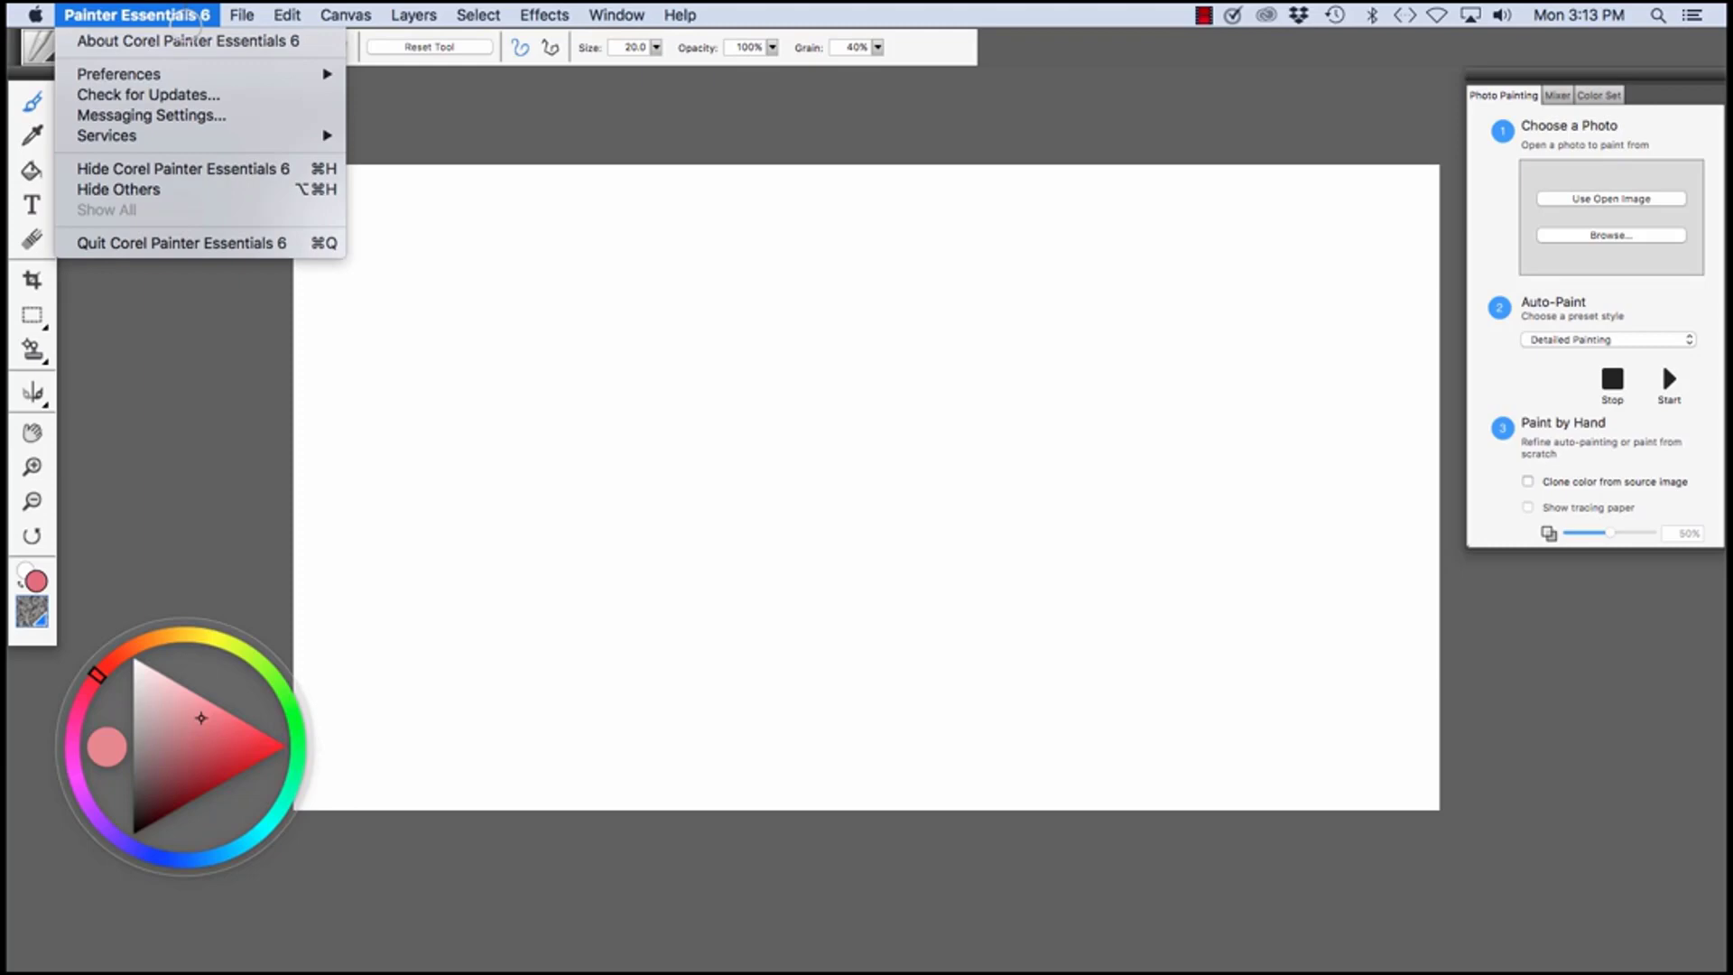
pyautogui.press('Down')
pyautogui.press('Down')
pyautogui.press('Right')
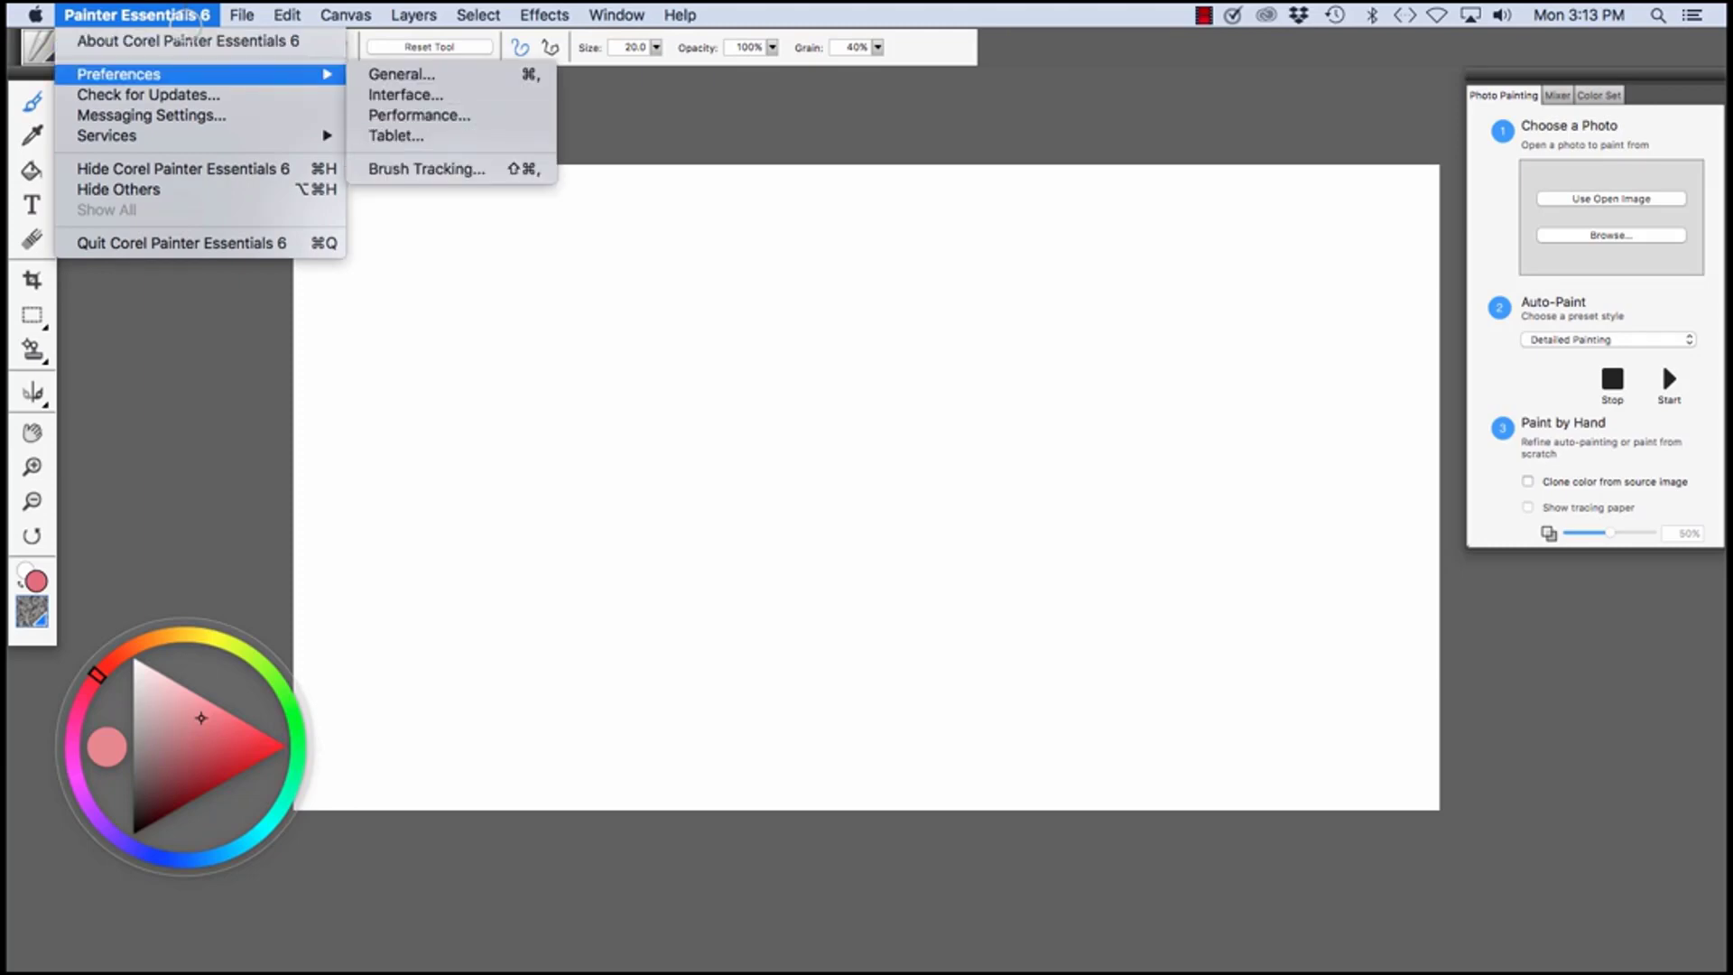
pyautogui.press('Up')
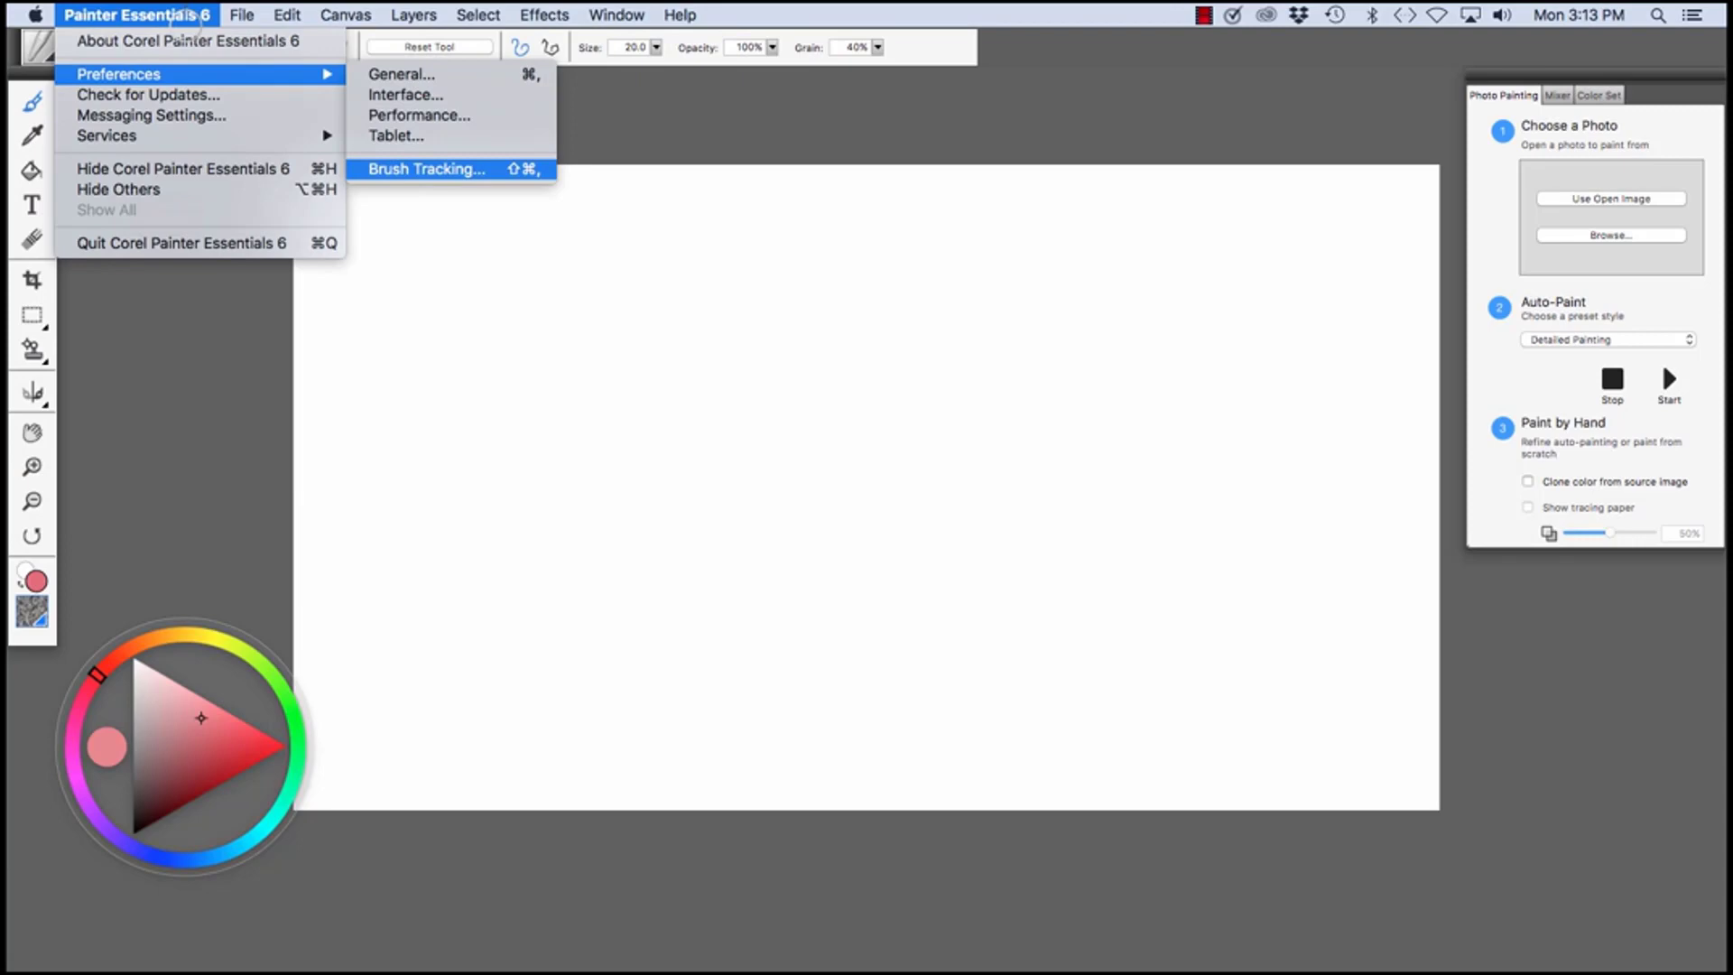
pyautogui.press('Up')
pyautogui.press('Up')
pyautogui.press('Right')
pyautogui.press('Left')
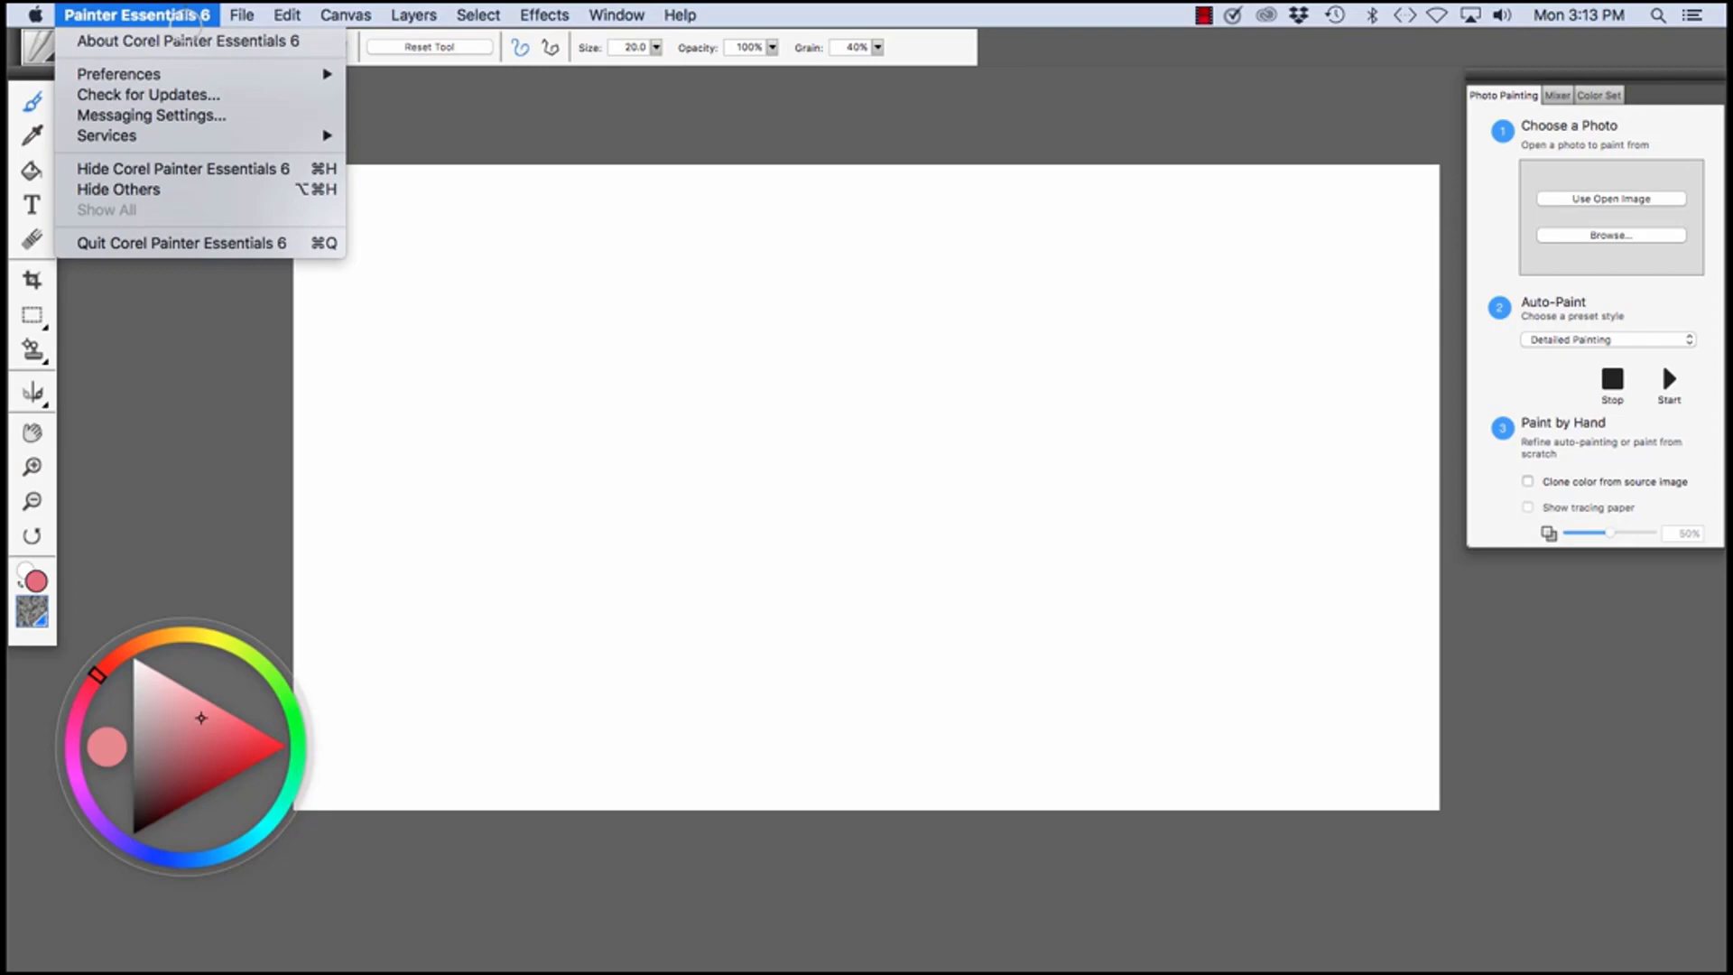
pyautogui.press('Escape')
# Step: Step through the File, Edit, Canvas, Layers, Select, Effects and Window menus
pyautogui.press('Right')
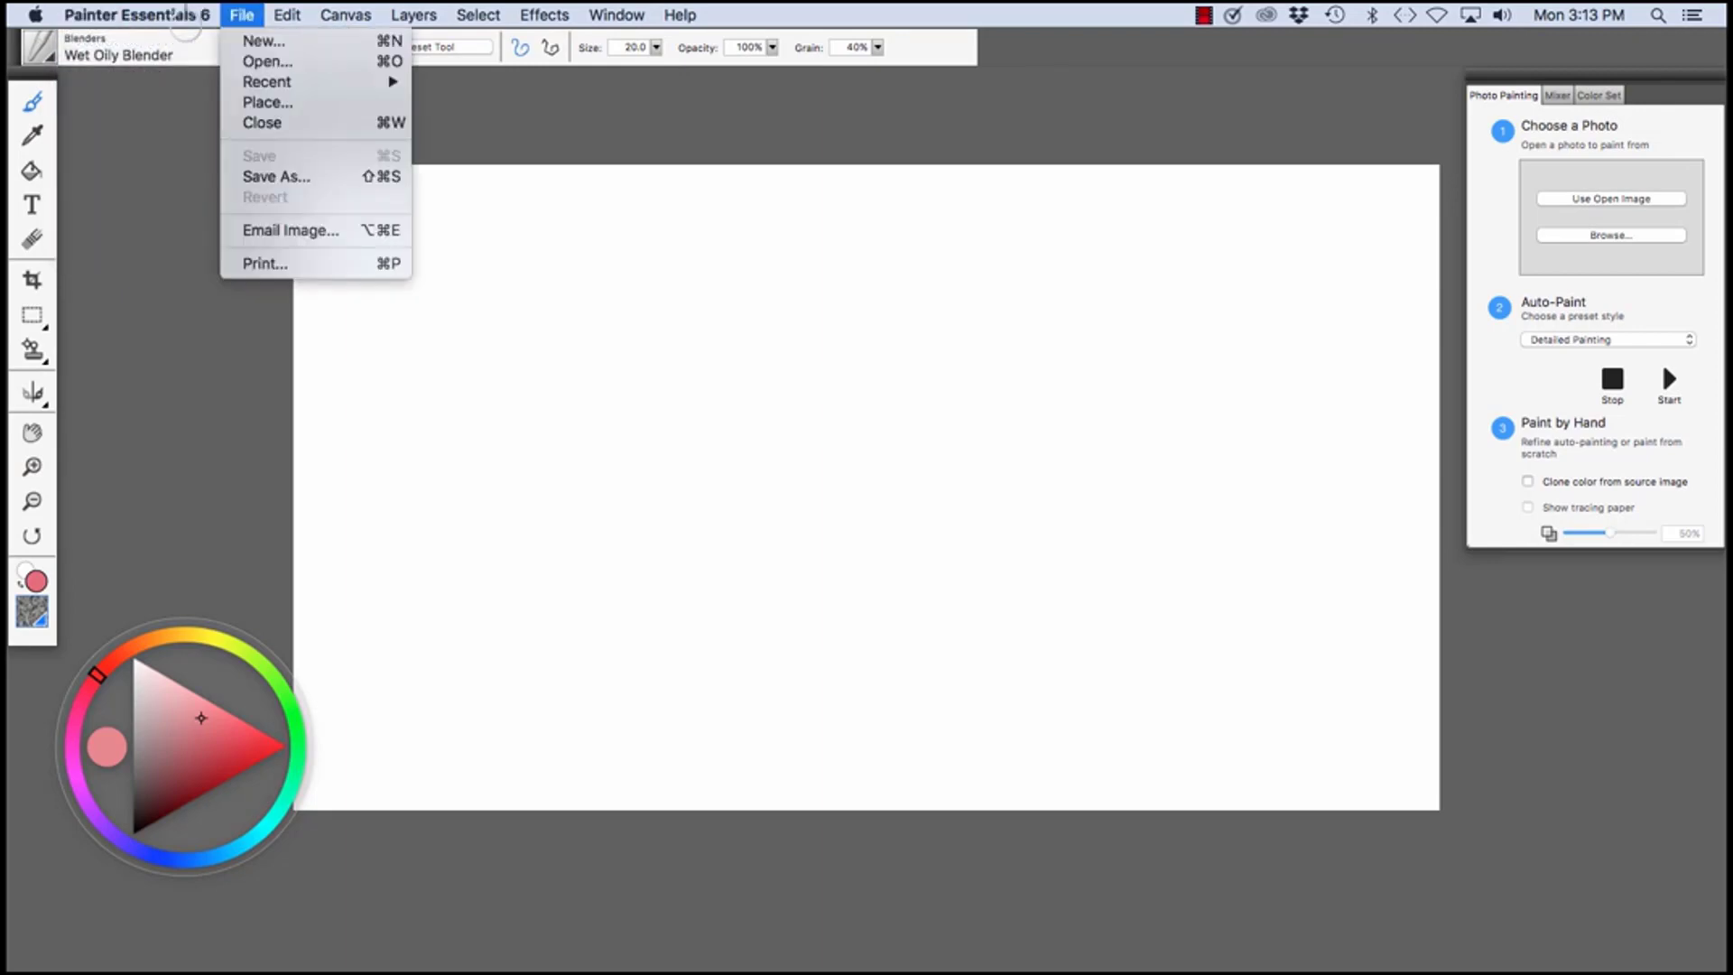
pyautogui.press('Right')
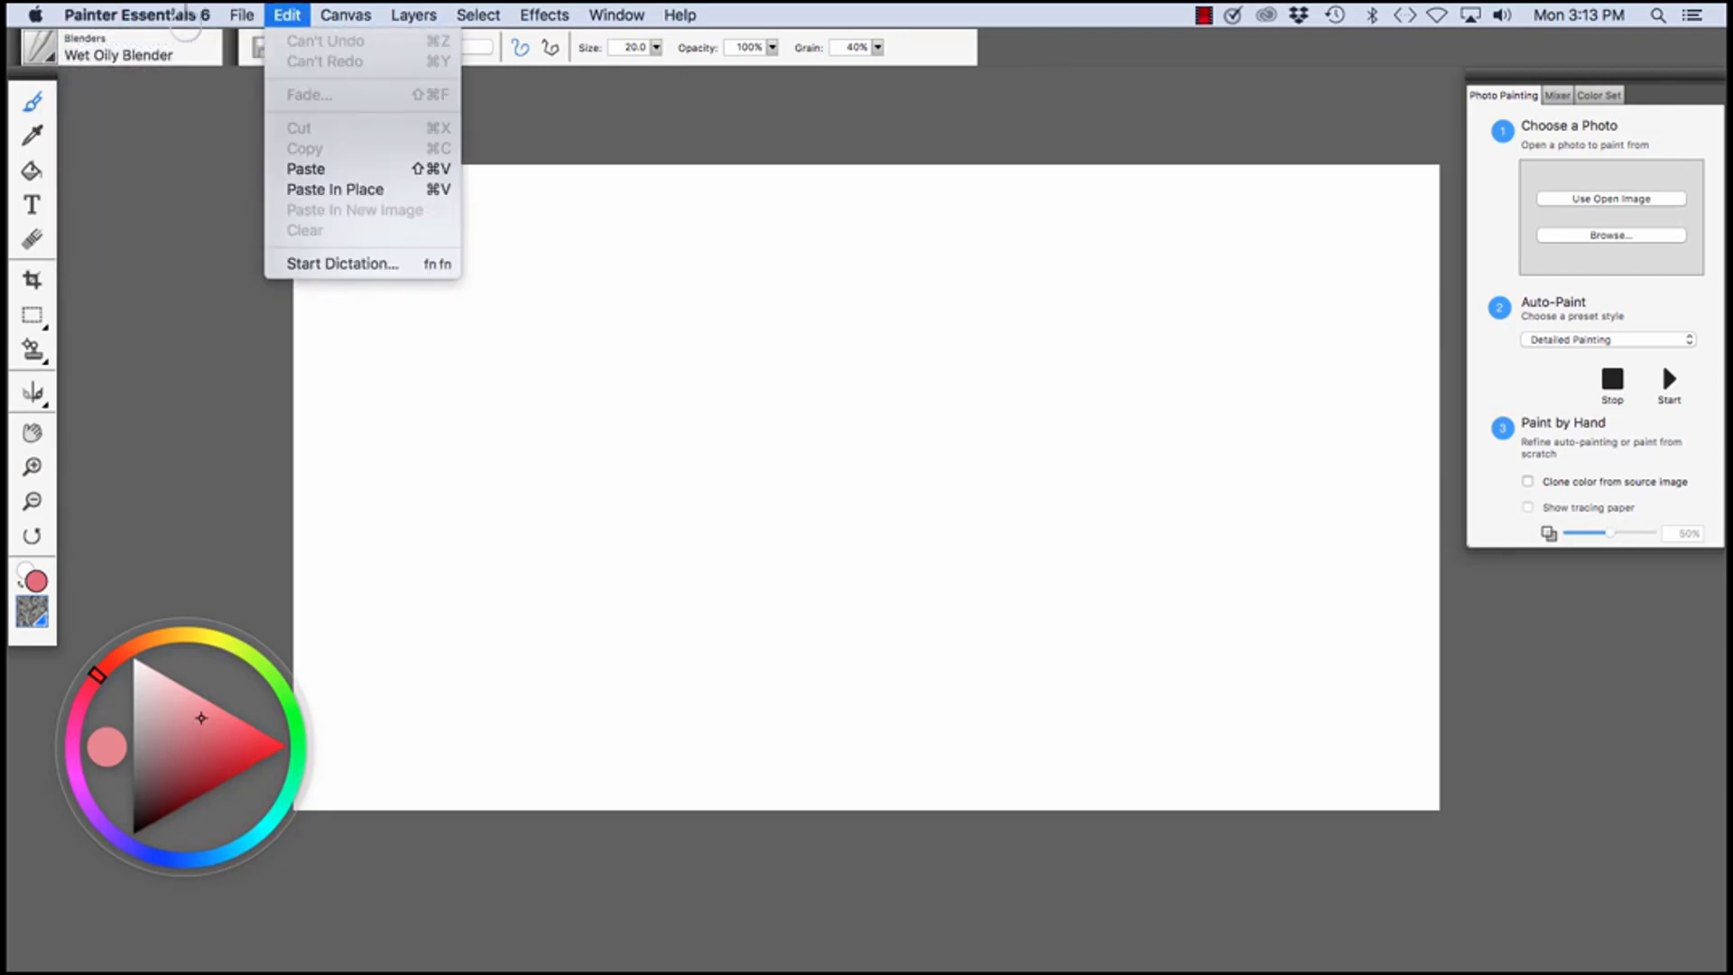
pyautogui.press('Right')
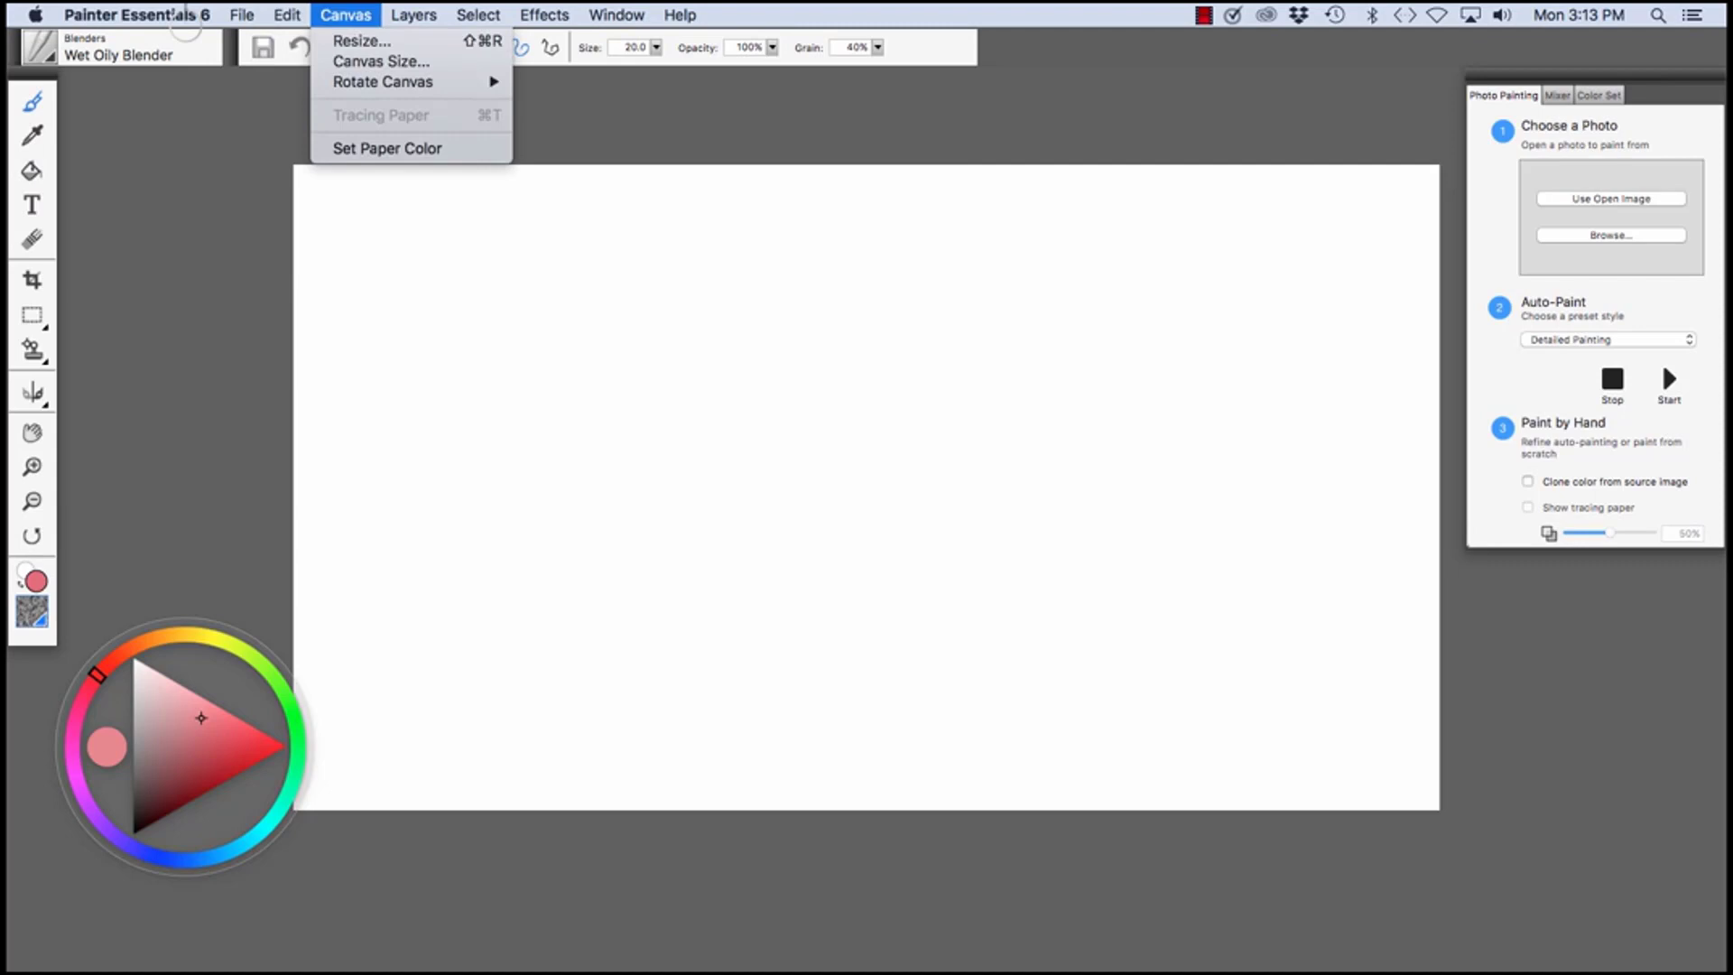
pyautogui.press('Right')
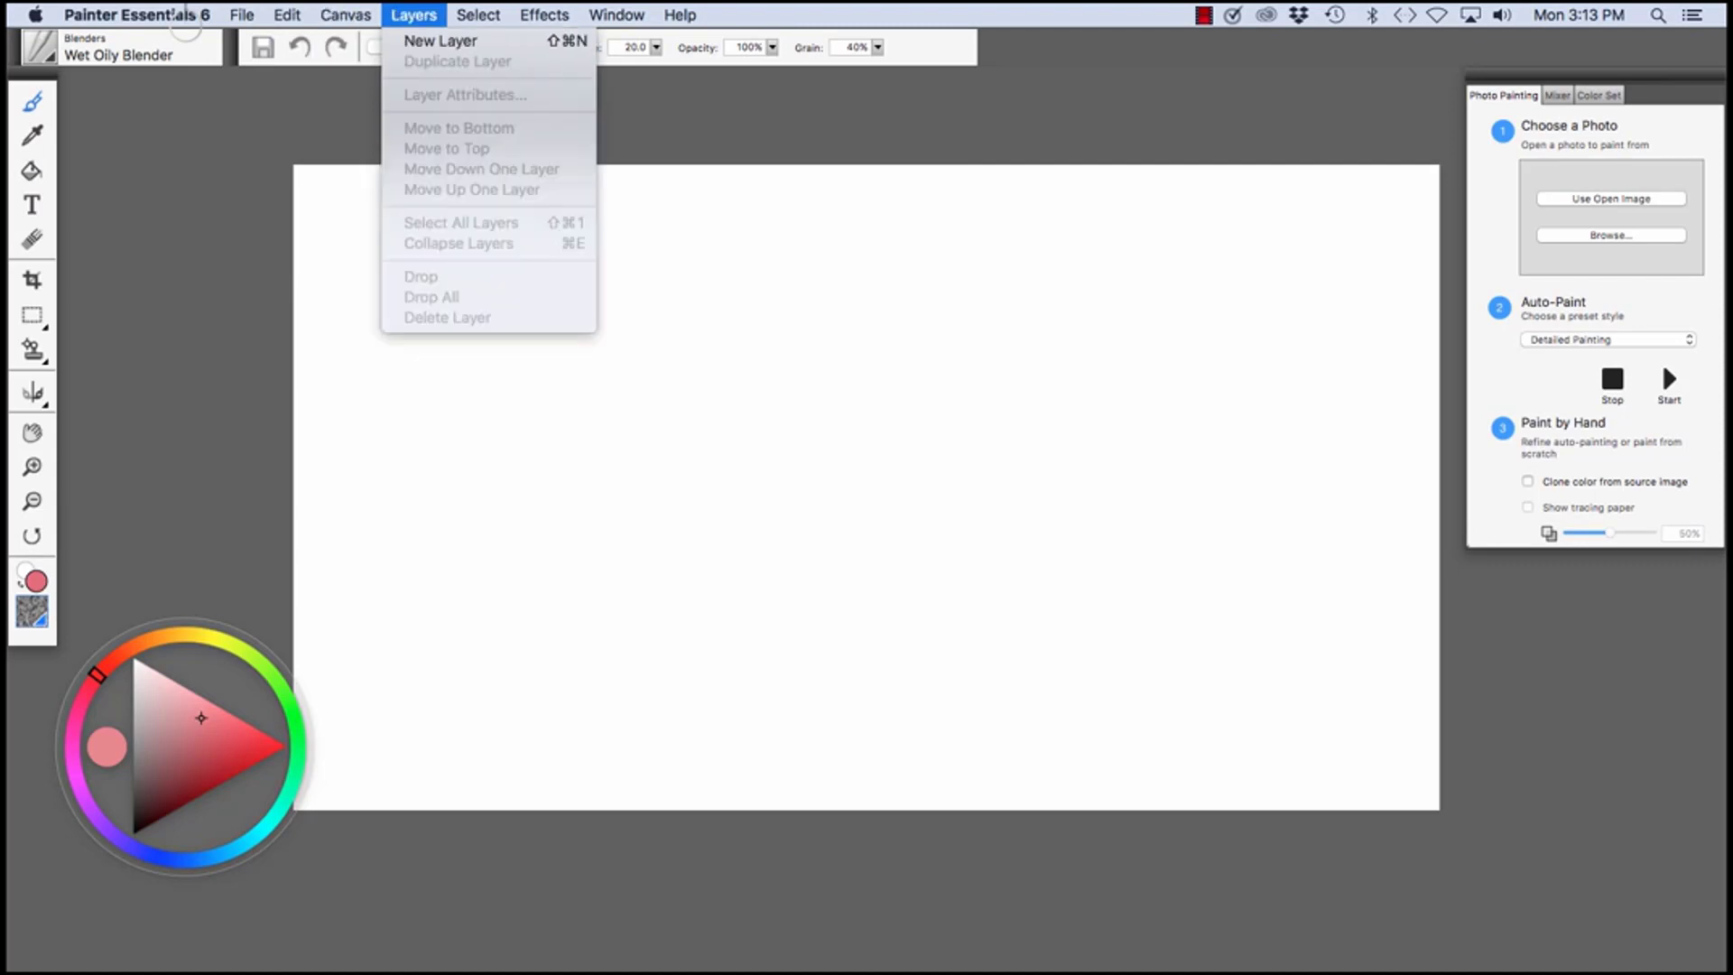
pyautogui.press('Right')
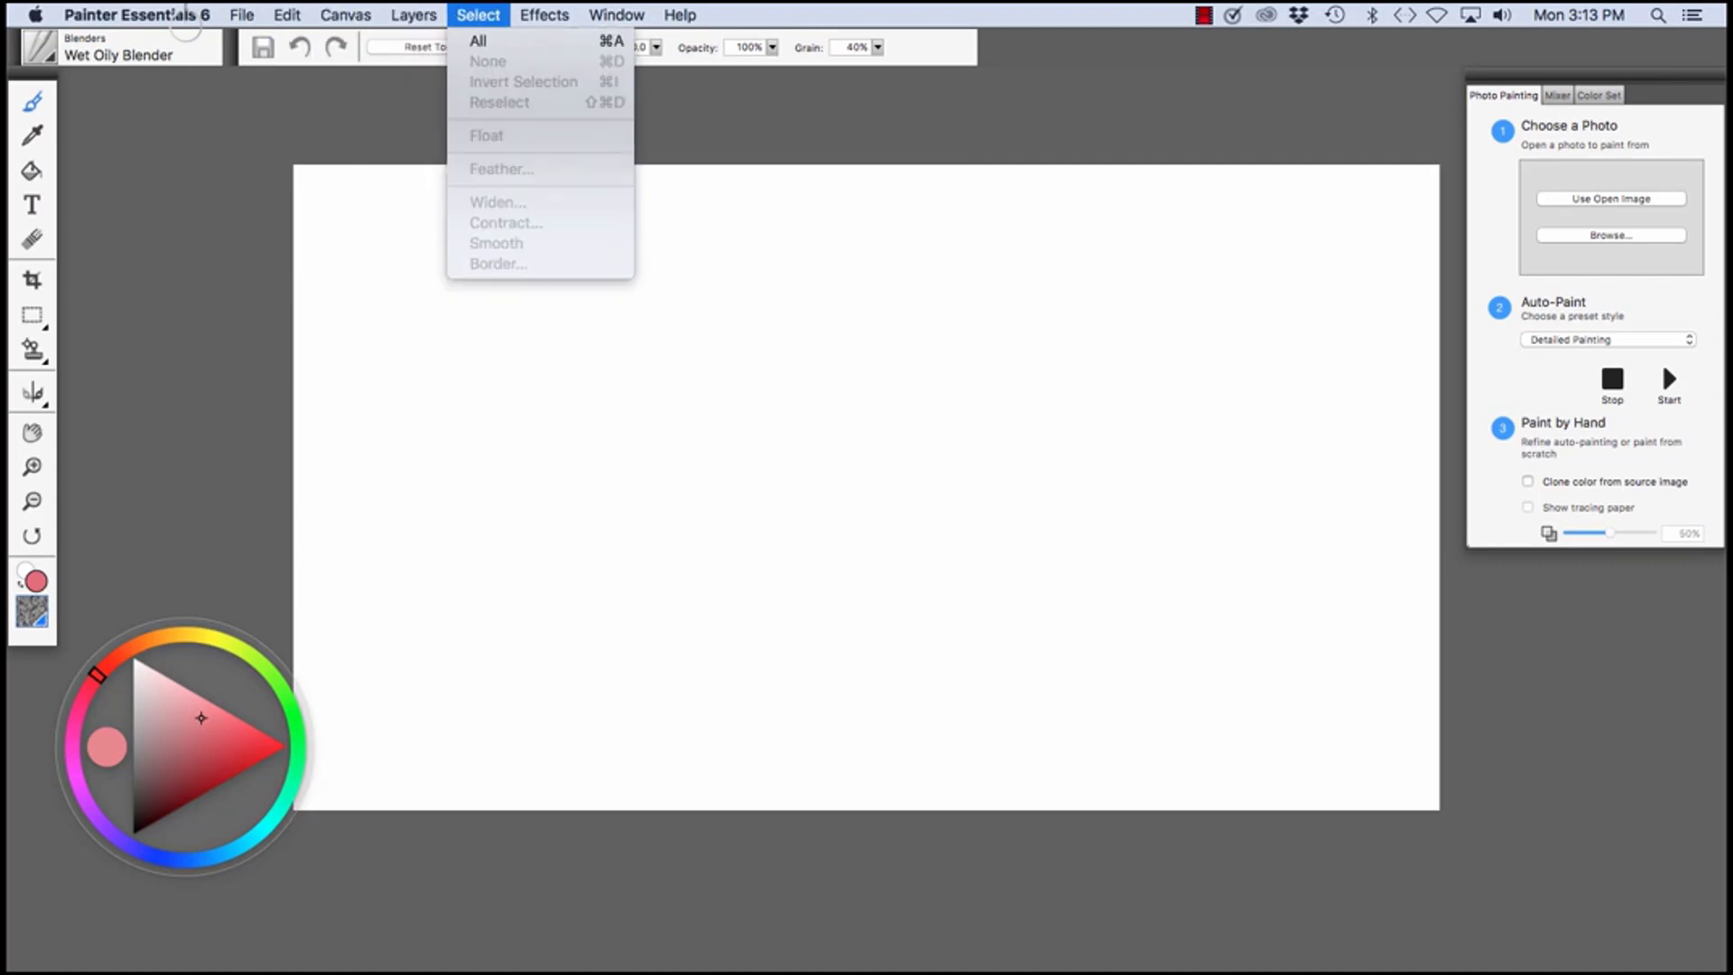
pyautogui.press('Right')
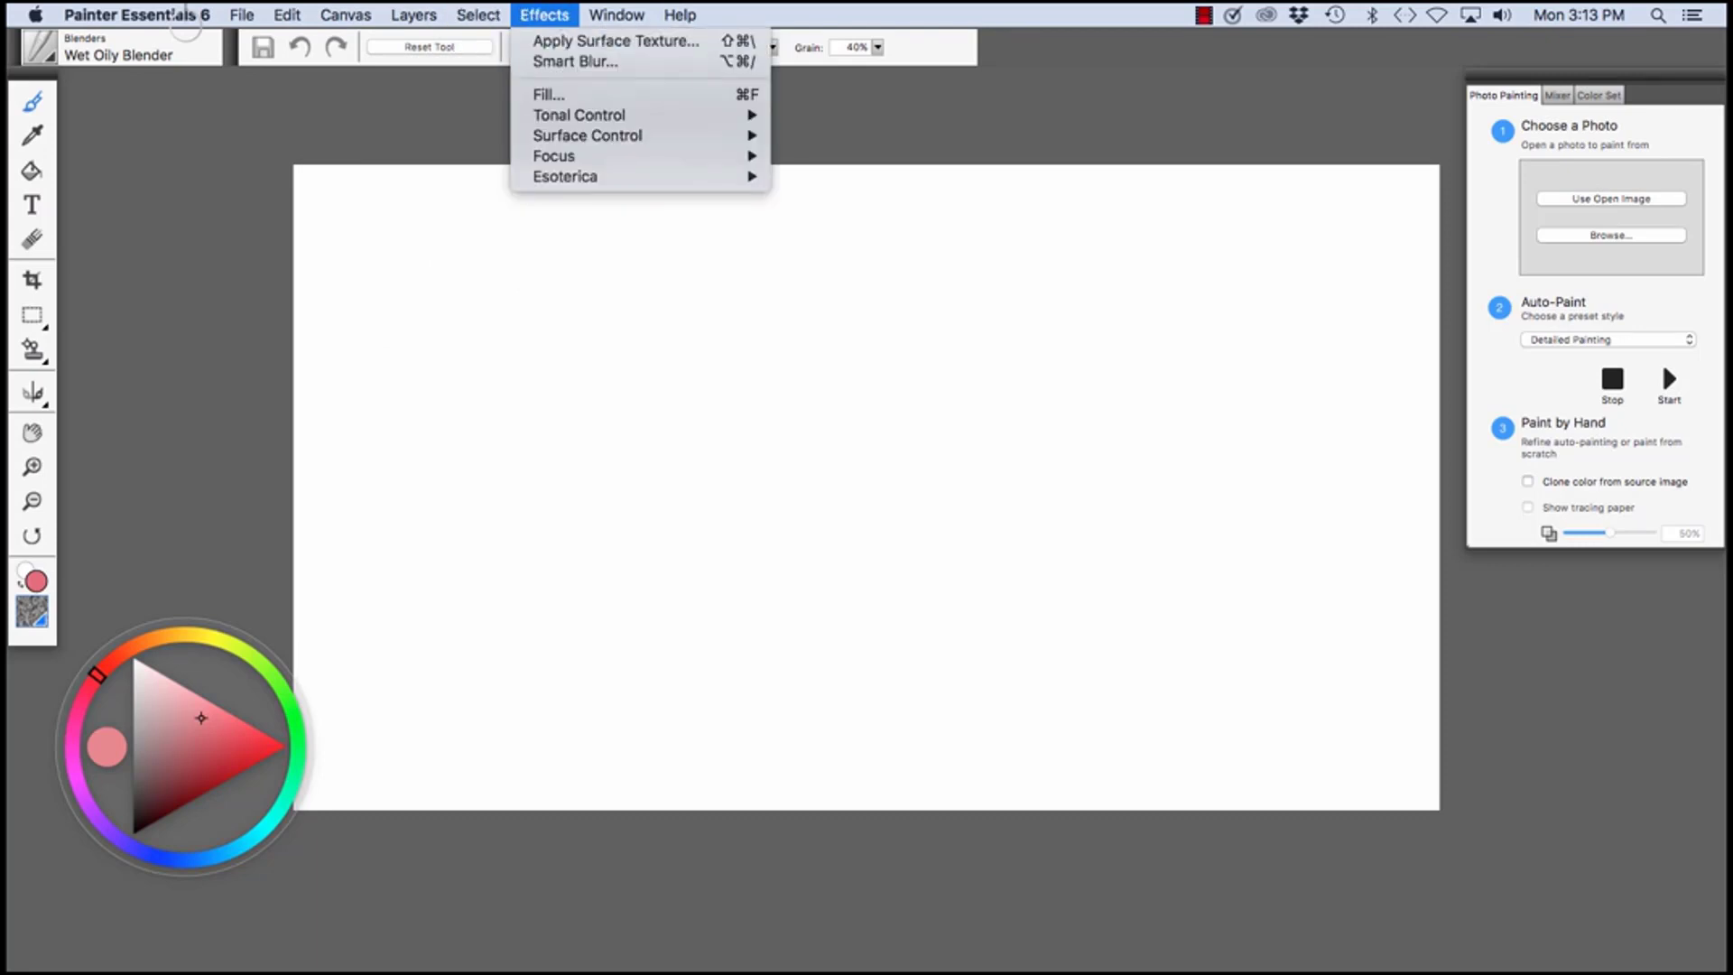
pyautogui.press('Right')
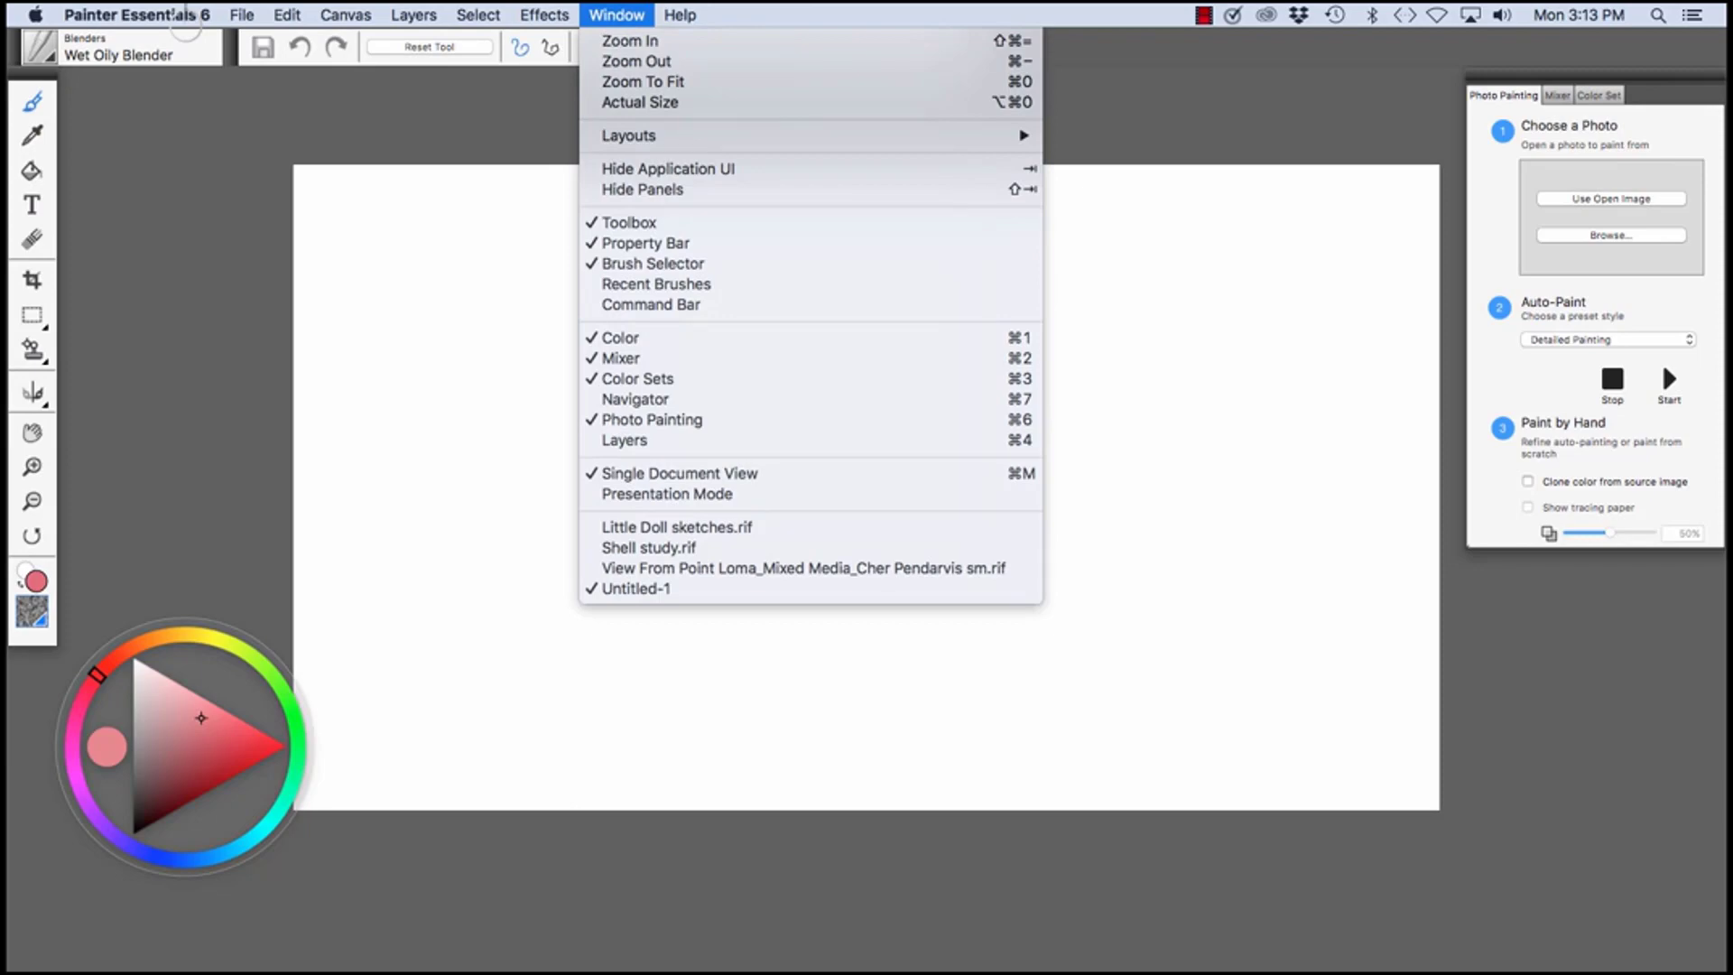
pyautogui.press('Right')
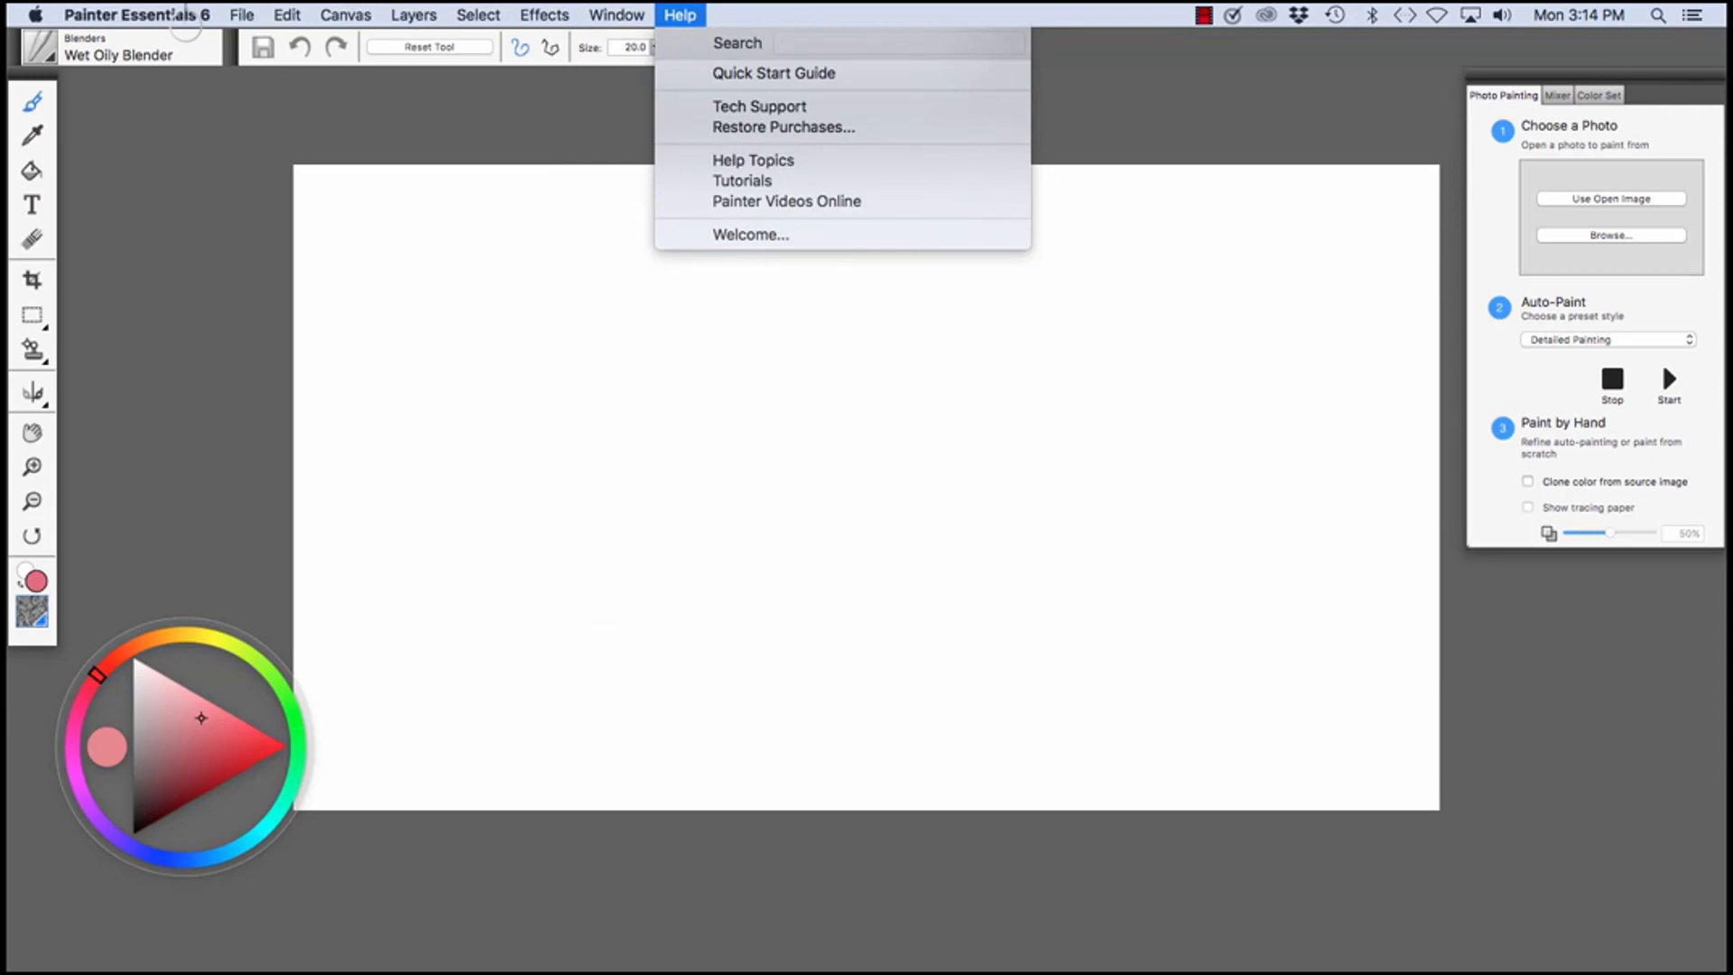
pyautogui.press('Down')
pyautogui.press('Down')
pyautogui.press('Down')
pyautogui.press('Down')
pyautogui.press('Down')
pyautogui.press('Down')
pyautogui.press('Down')
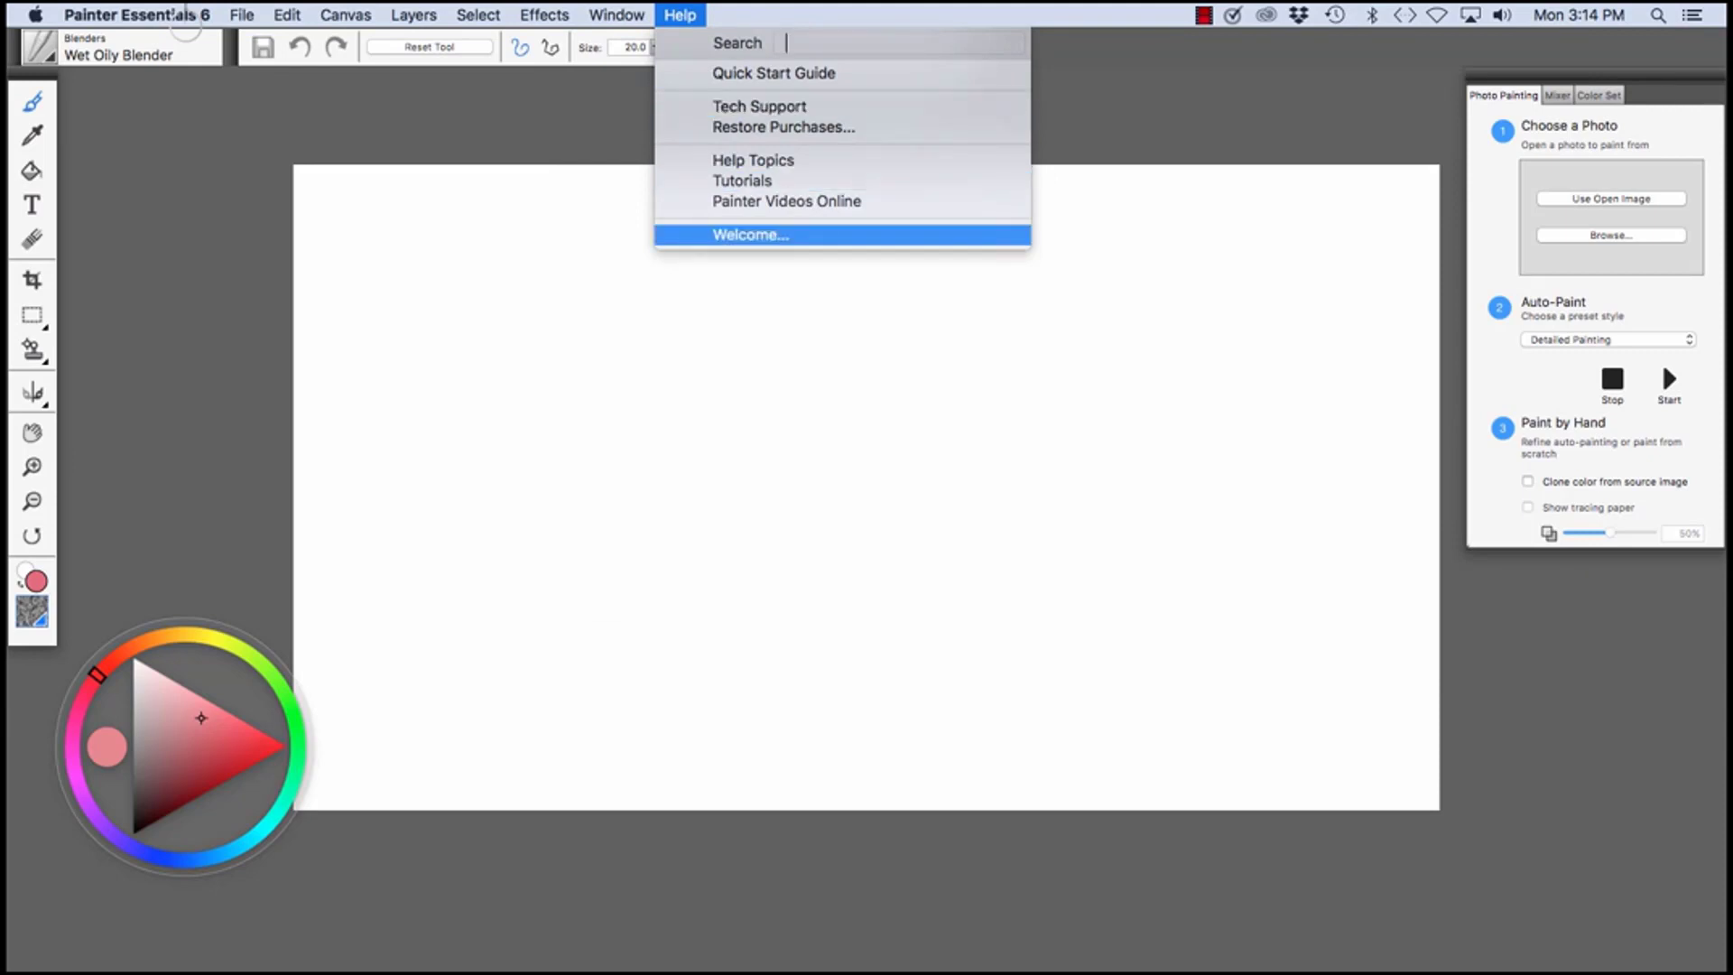
pyautogui.press('Return')
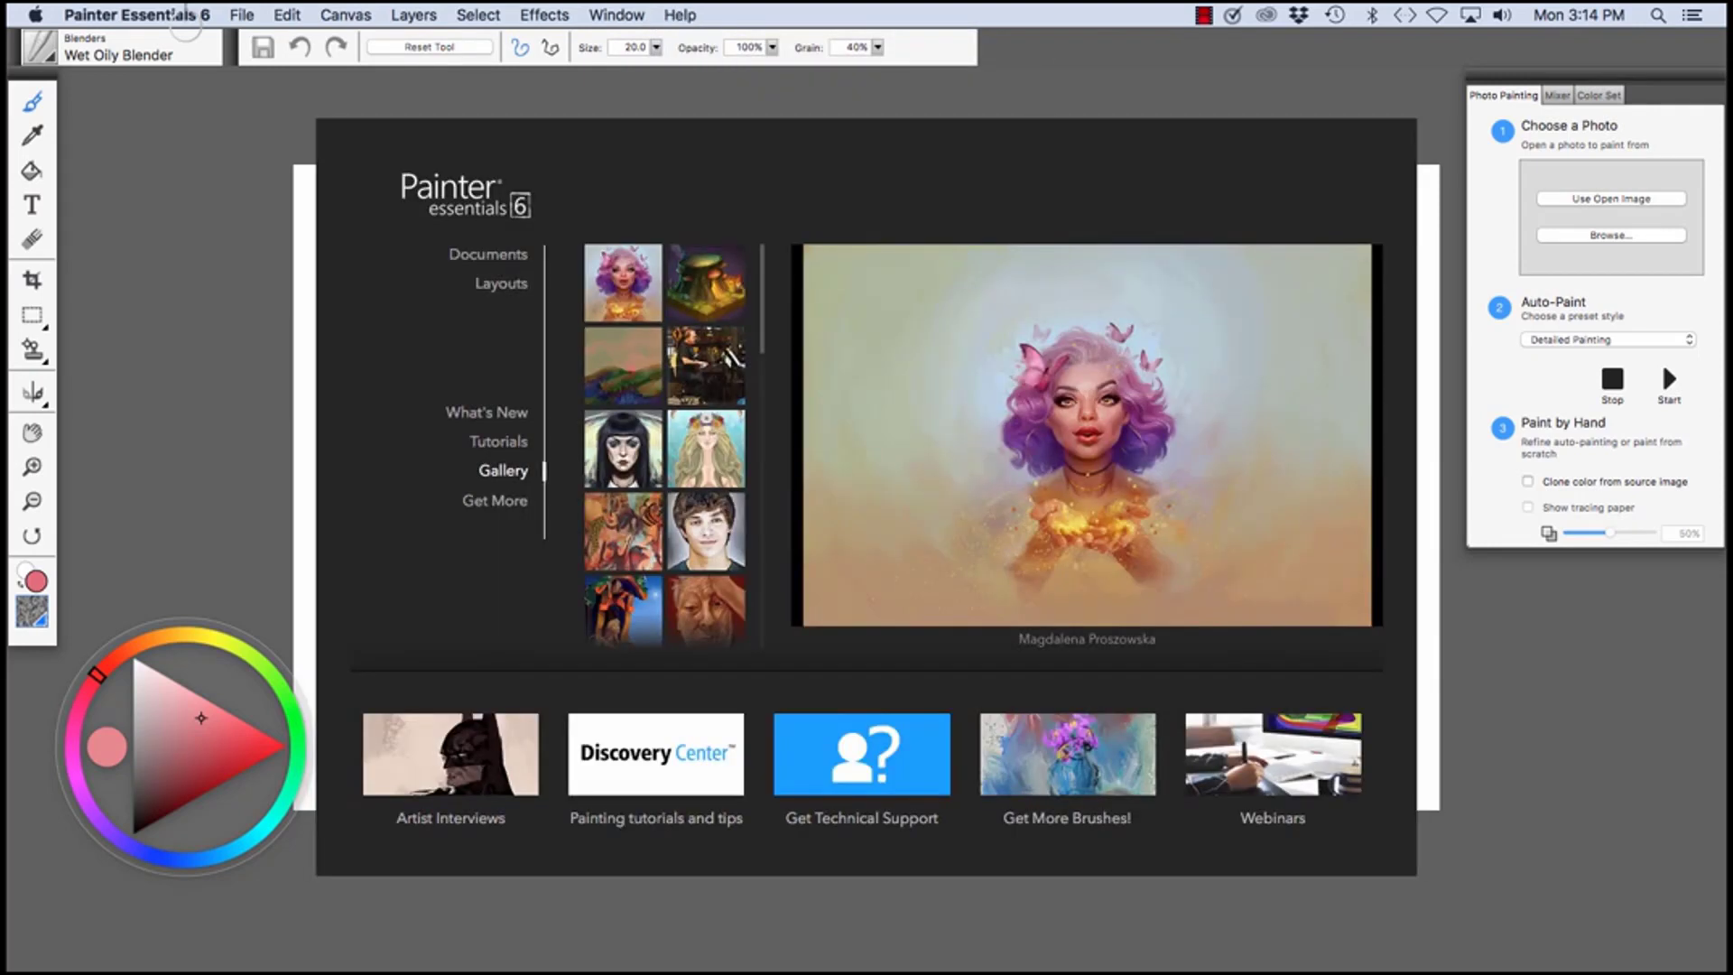
pyautogui.click(635, 93)
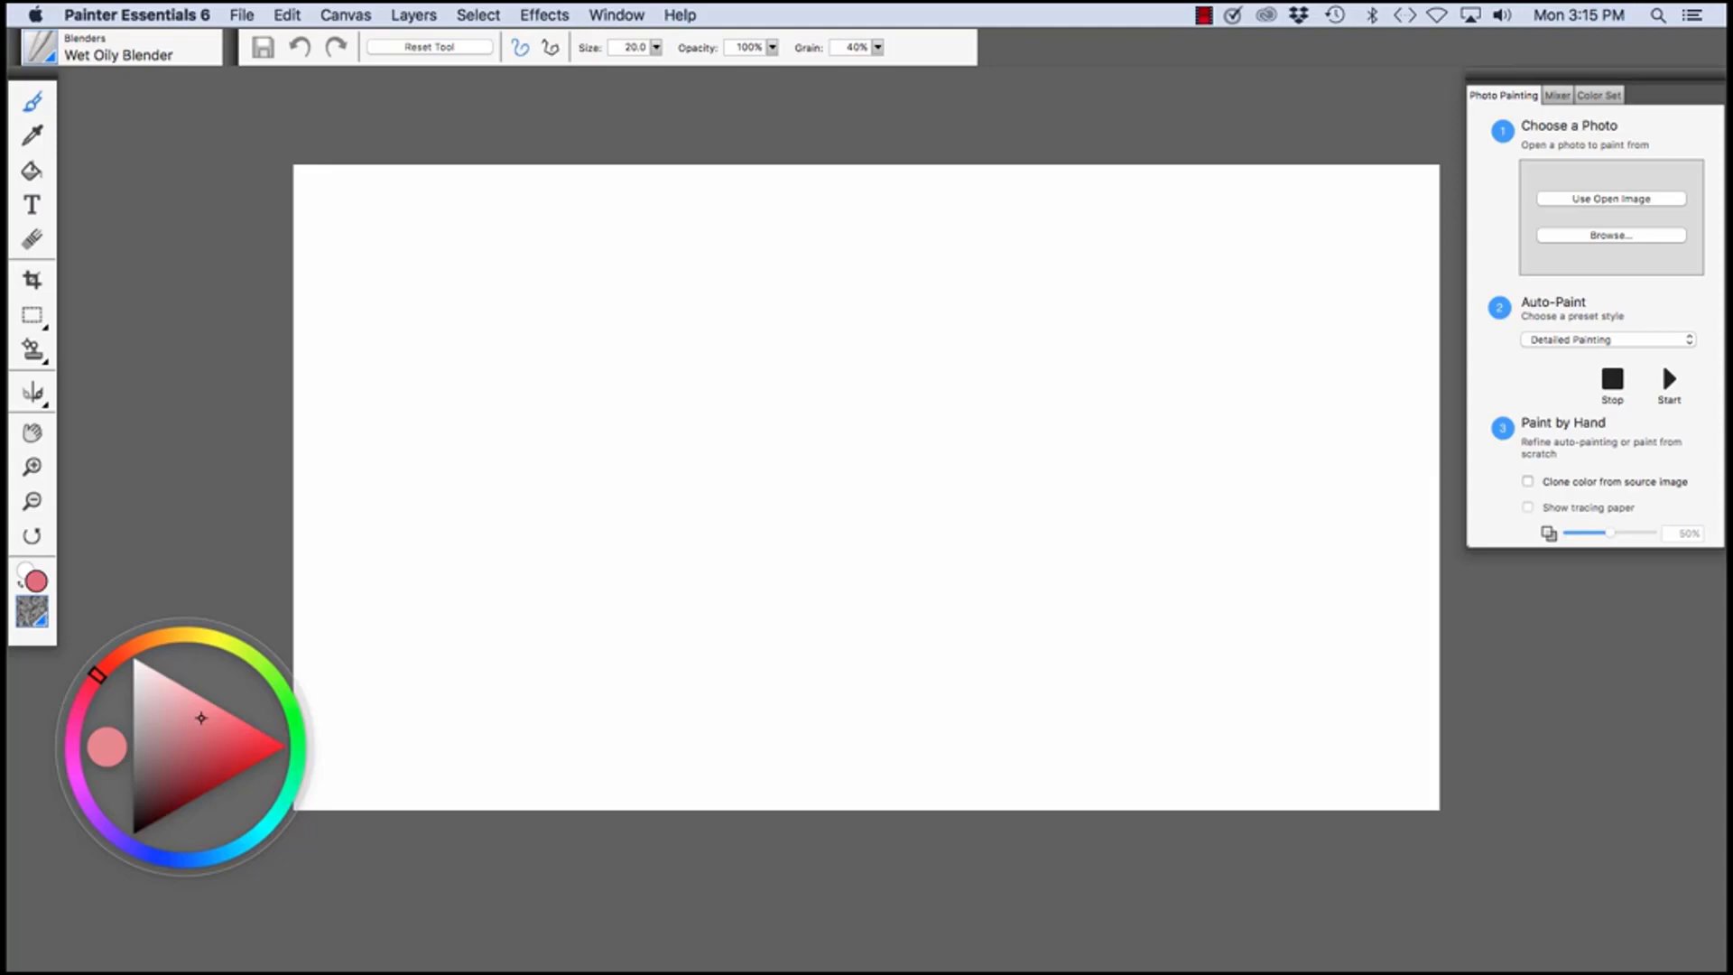
pyautogui.click(37, 52)
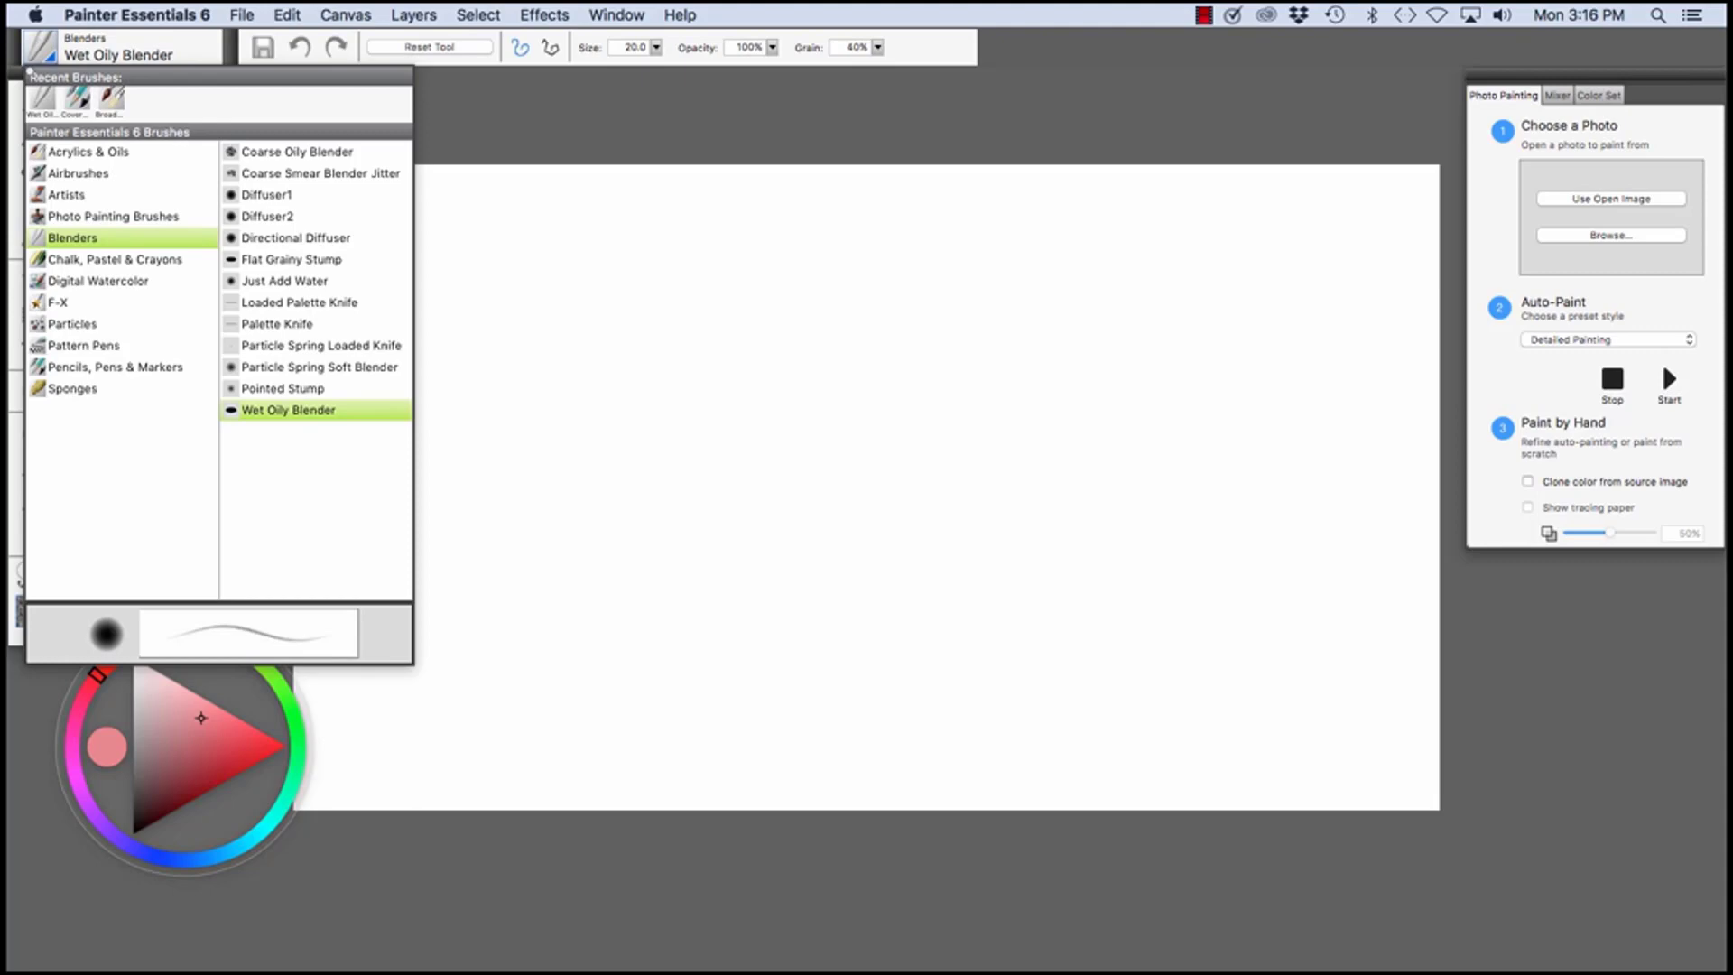
pyautogui.click(51, 60)
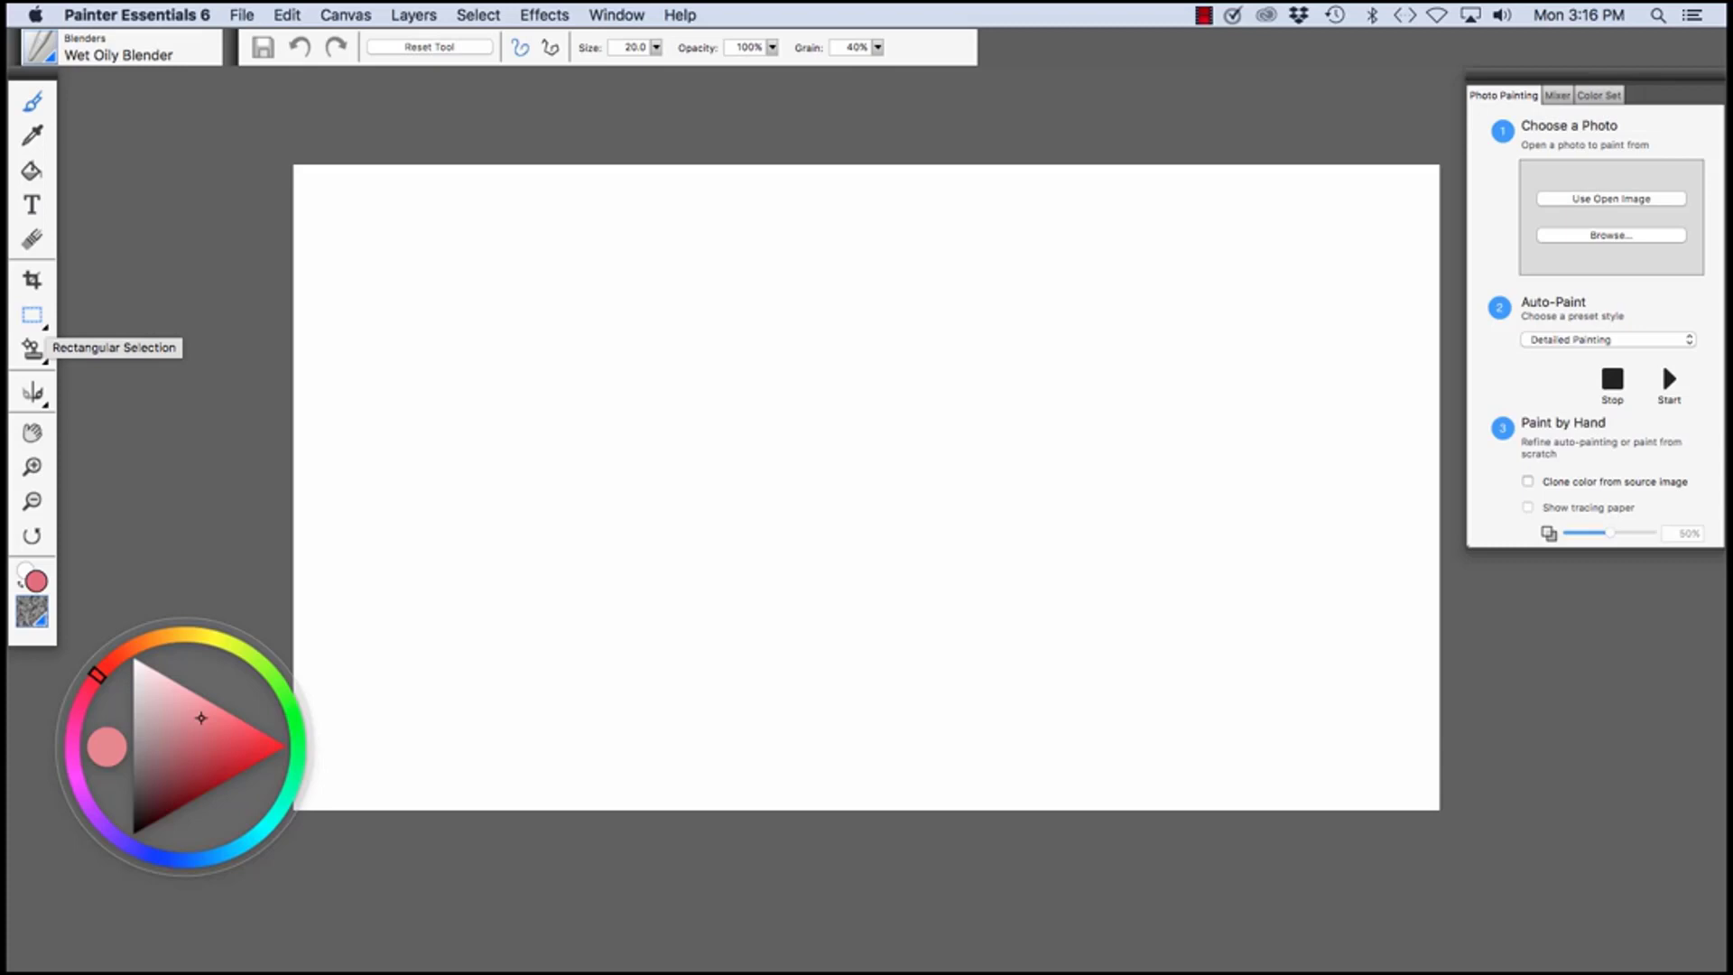
# Step: Switch to the Rectangular Selection tool, then to the Cloner tool
pyautogui.click(31, 315)
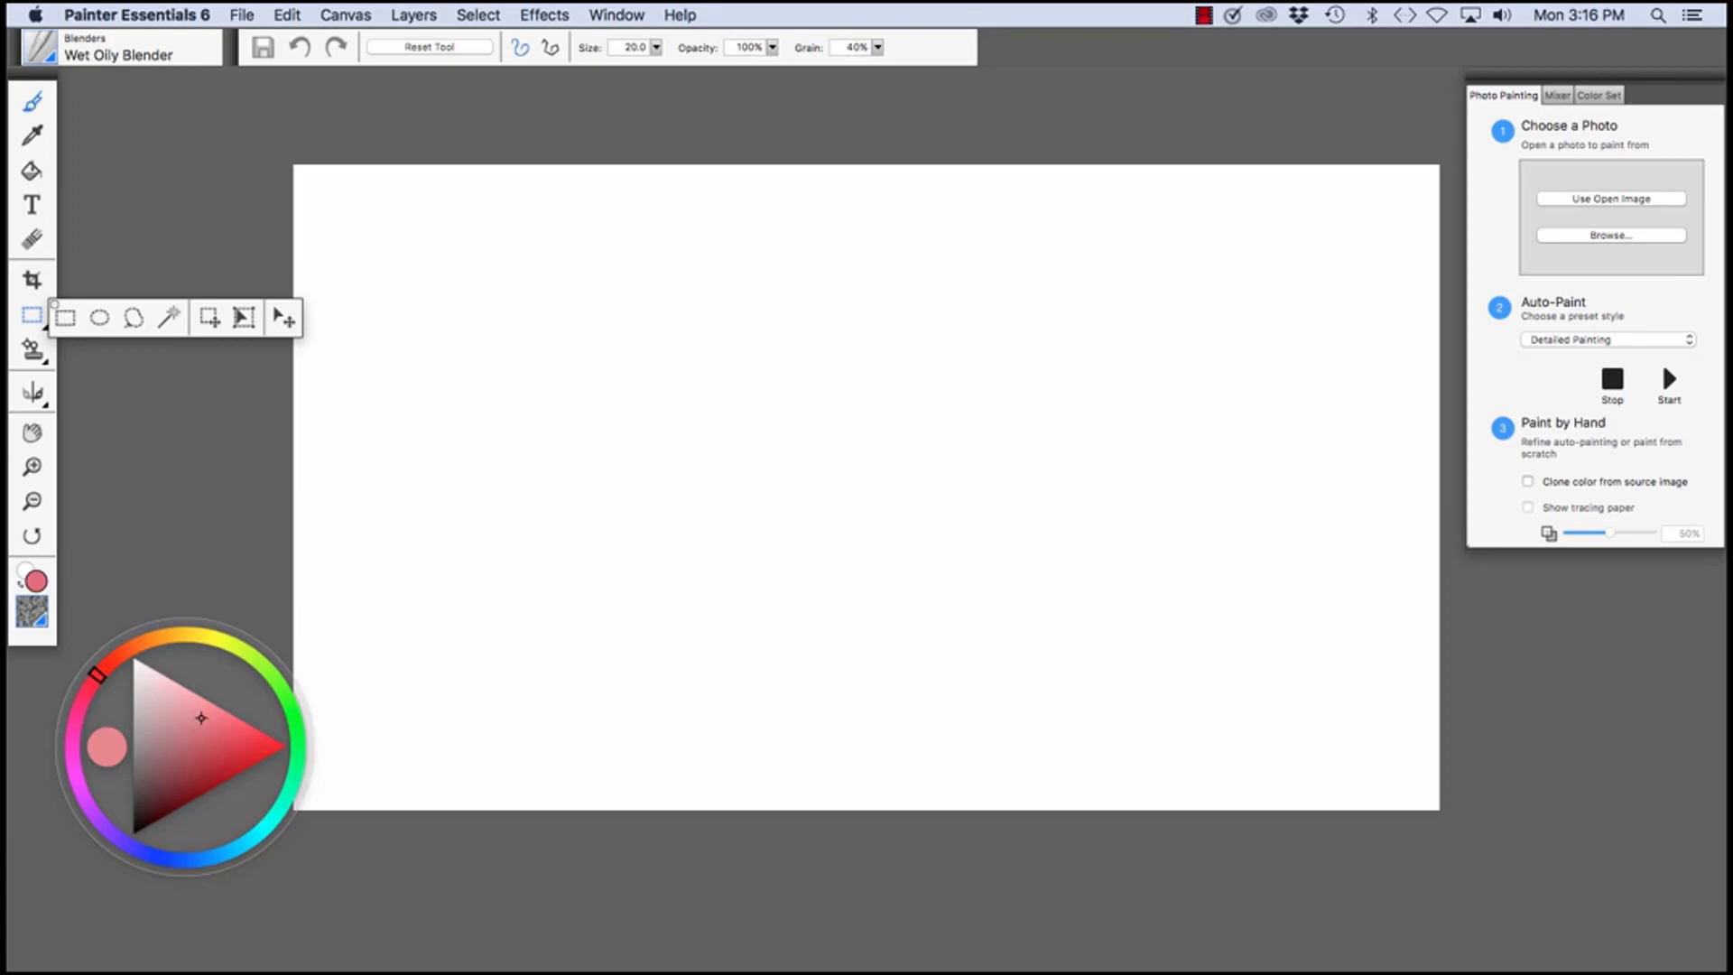
pyautogui.click(65, 317)
pyautogui.click(31, 351)
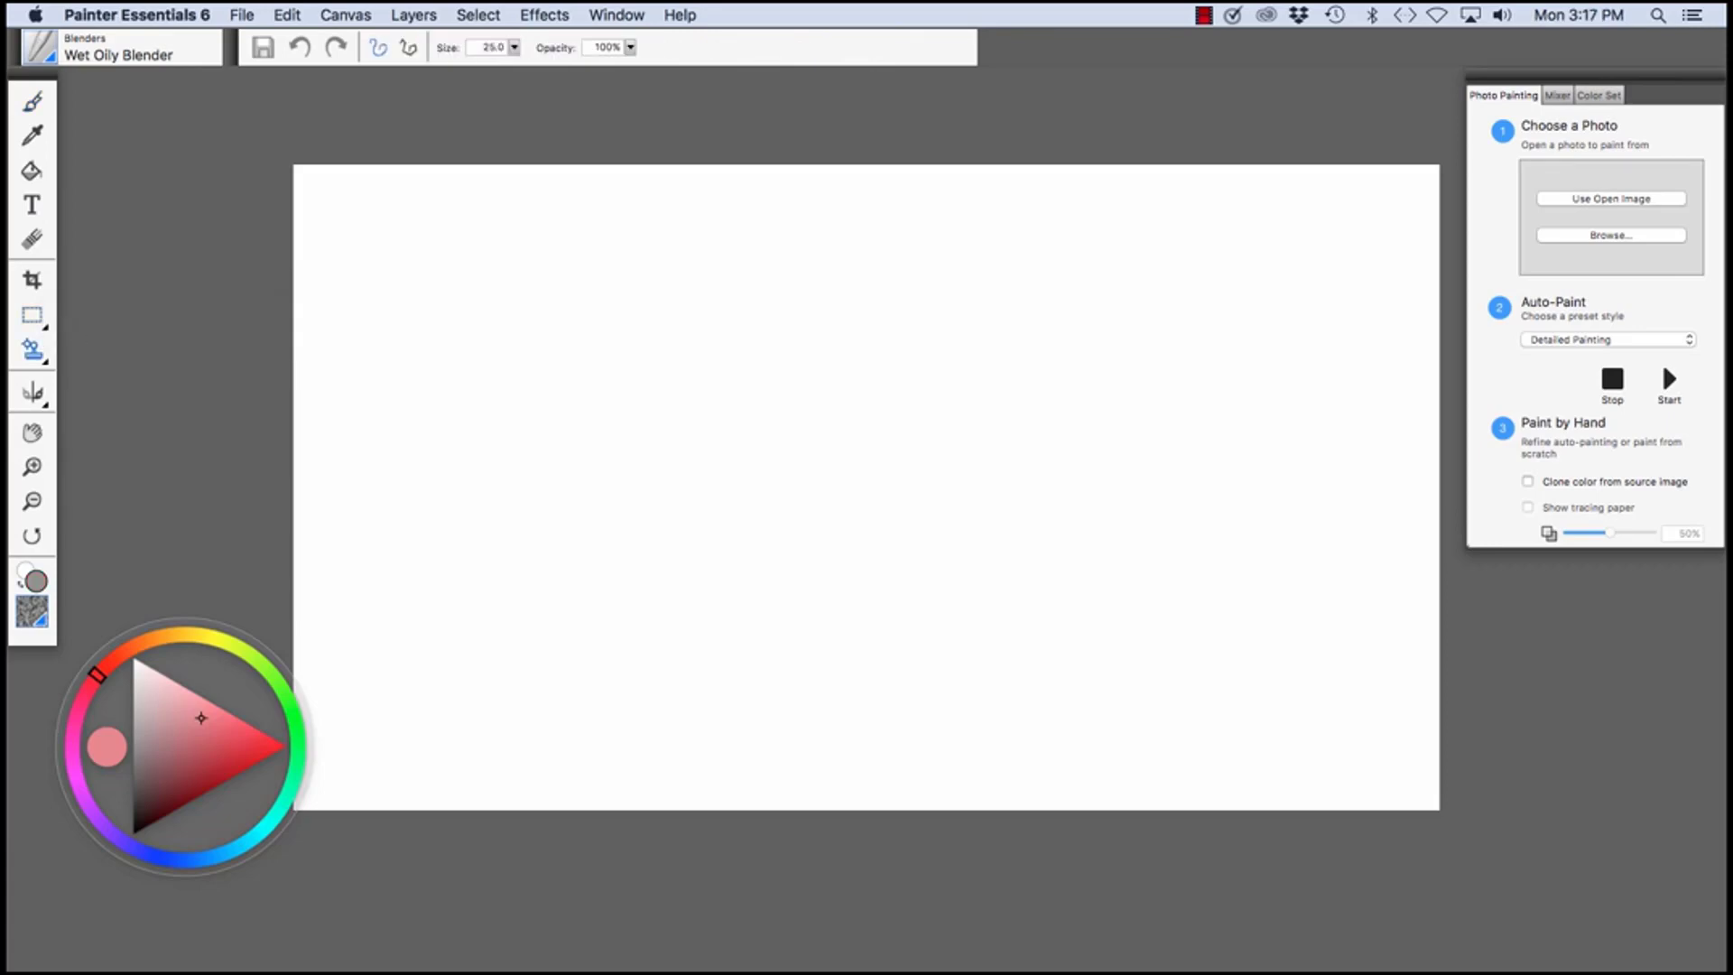
# Step: Preview the Cloner tool variants, then the Mirror and Kaleidoscope painting tools
pyautogui.click(36, 350)
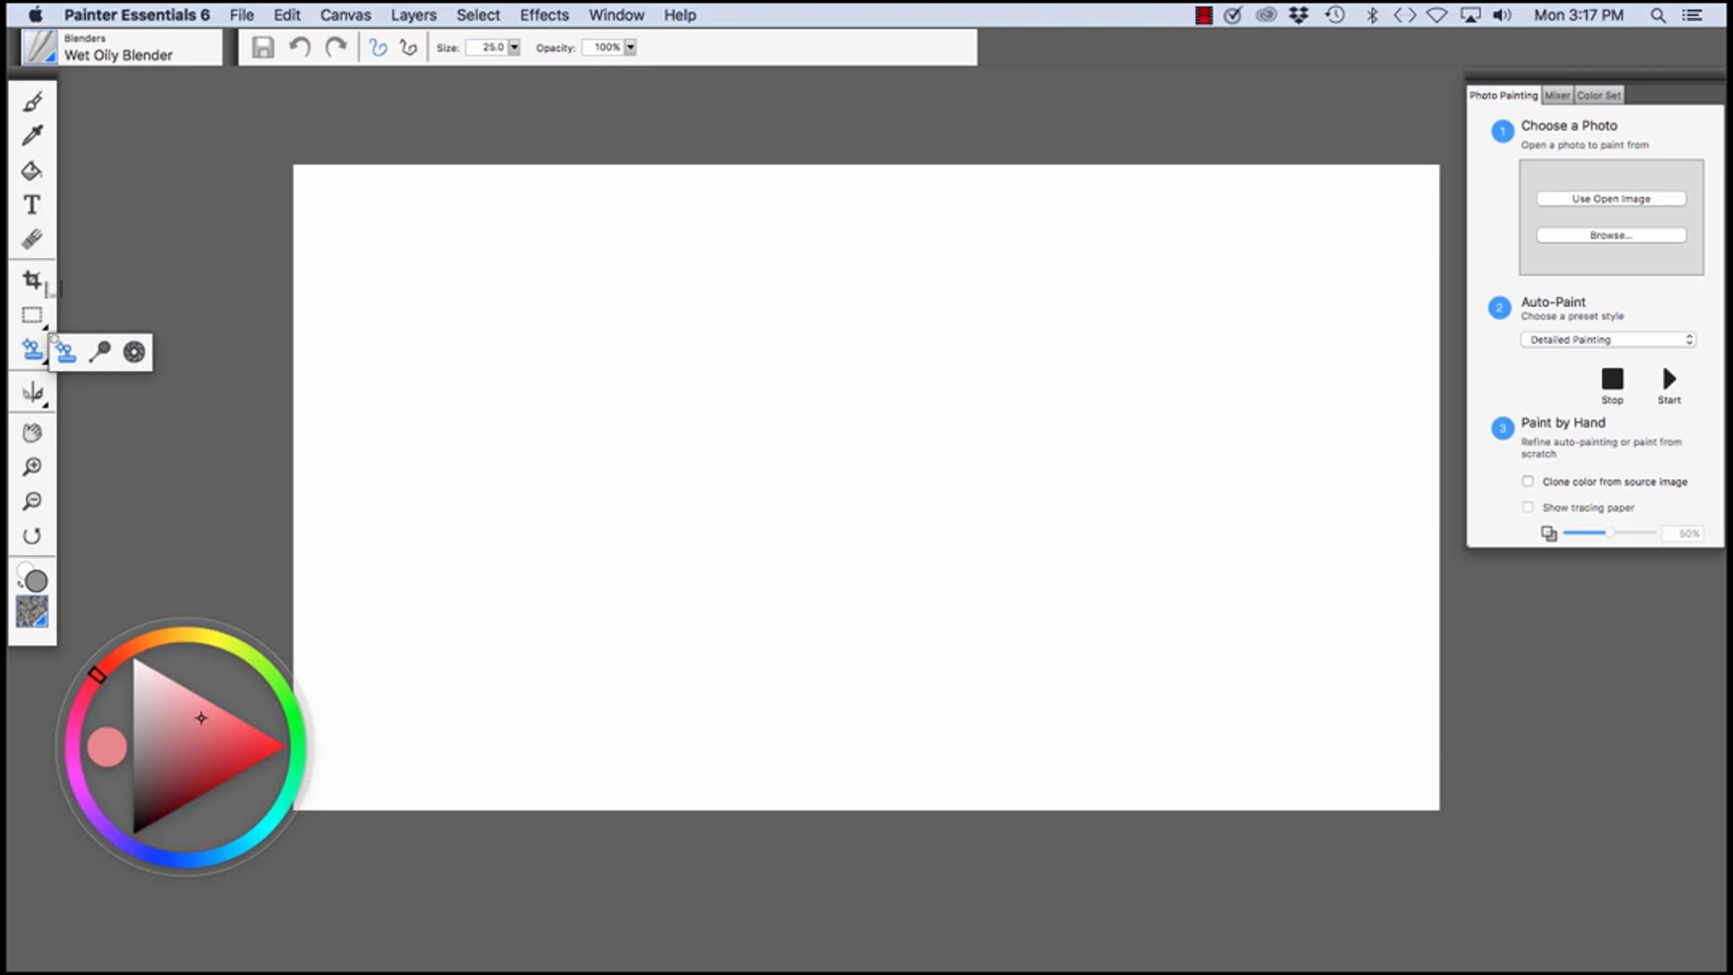
pyautogui.click(70, 406)
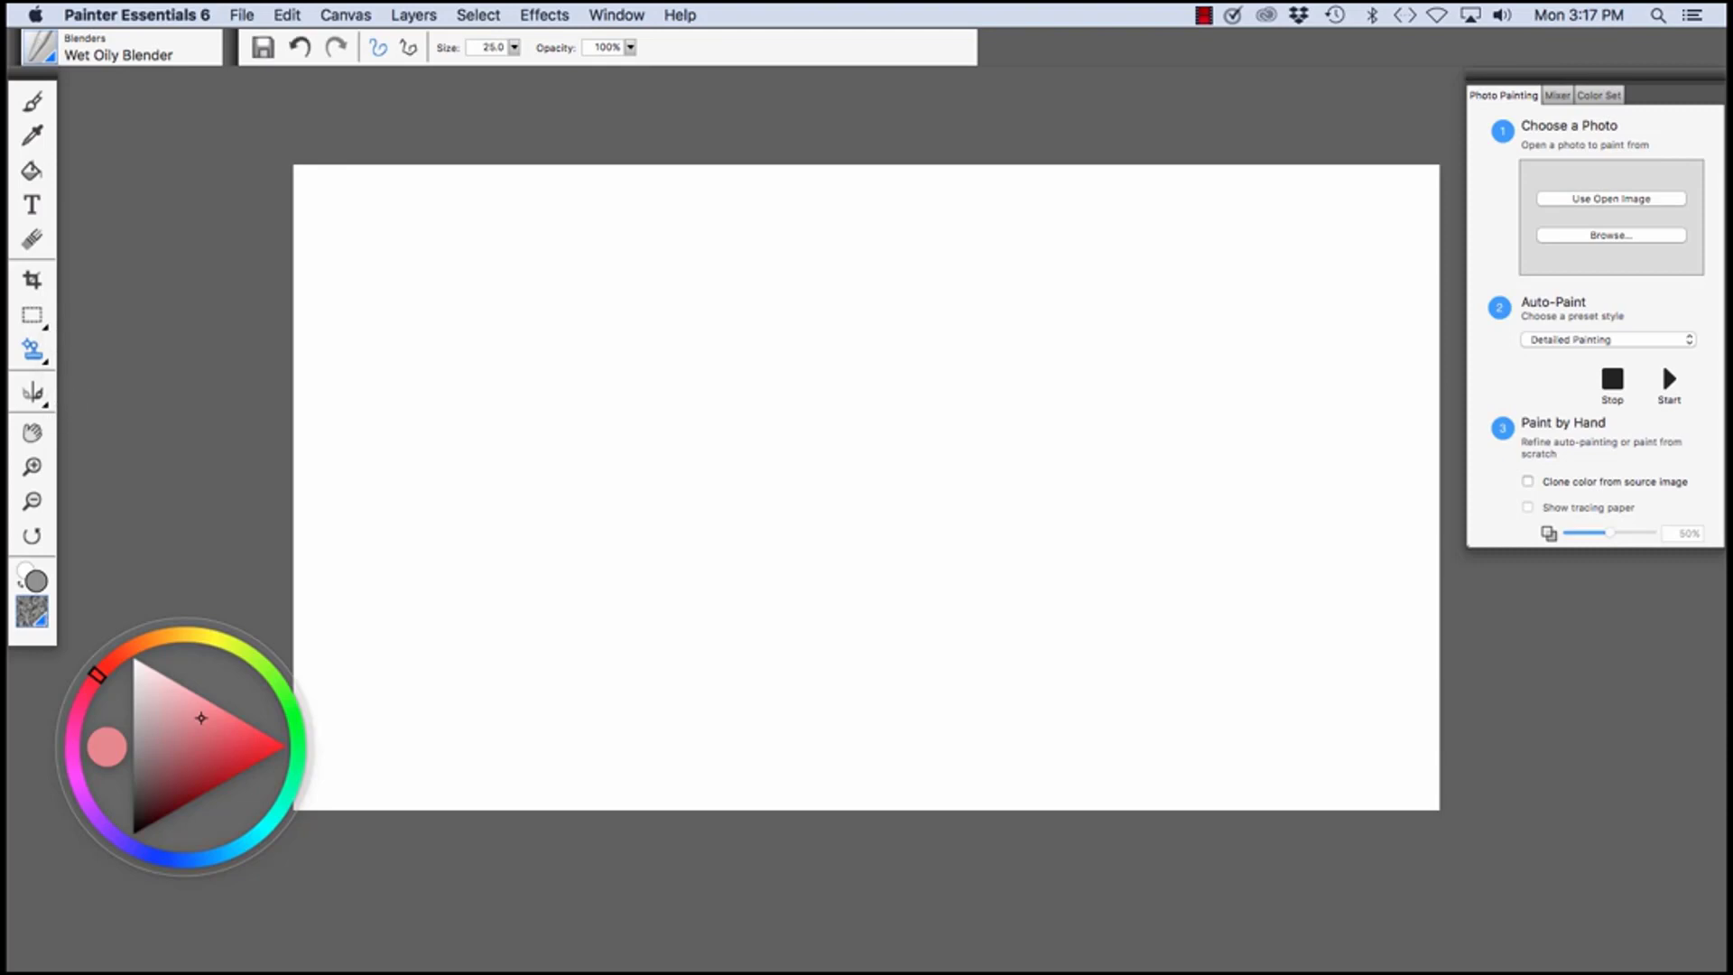
pyautogui.click(32, 393)
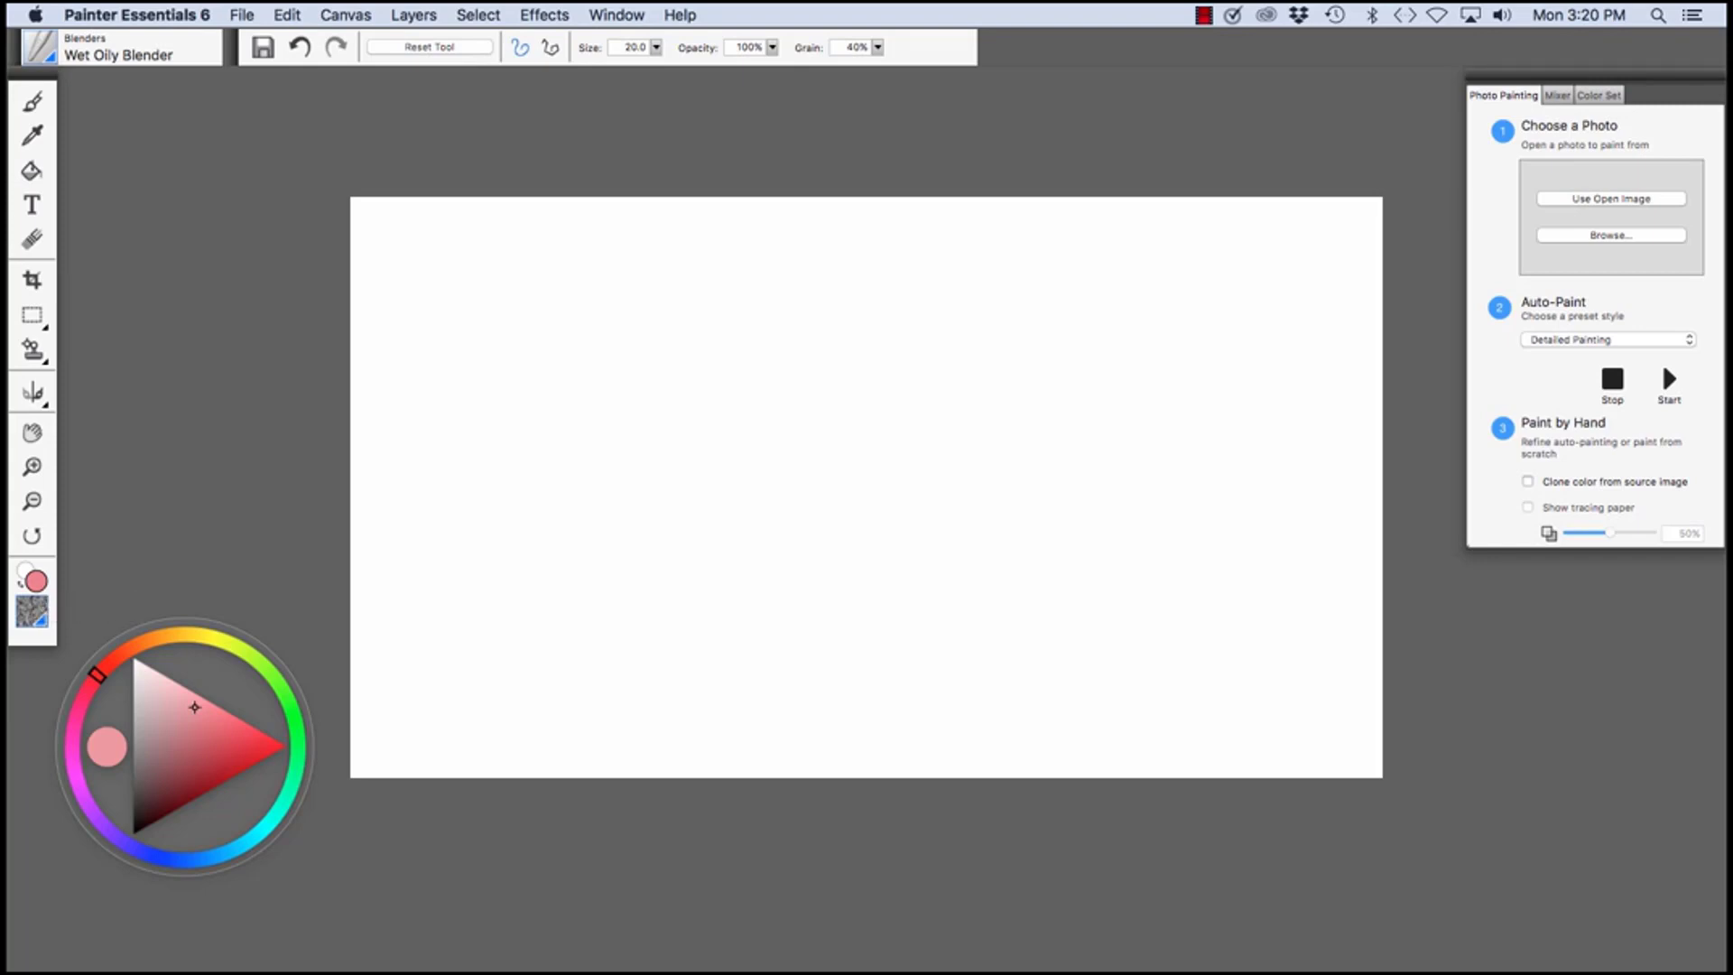
pyautogui.click(32, 611)
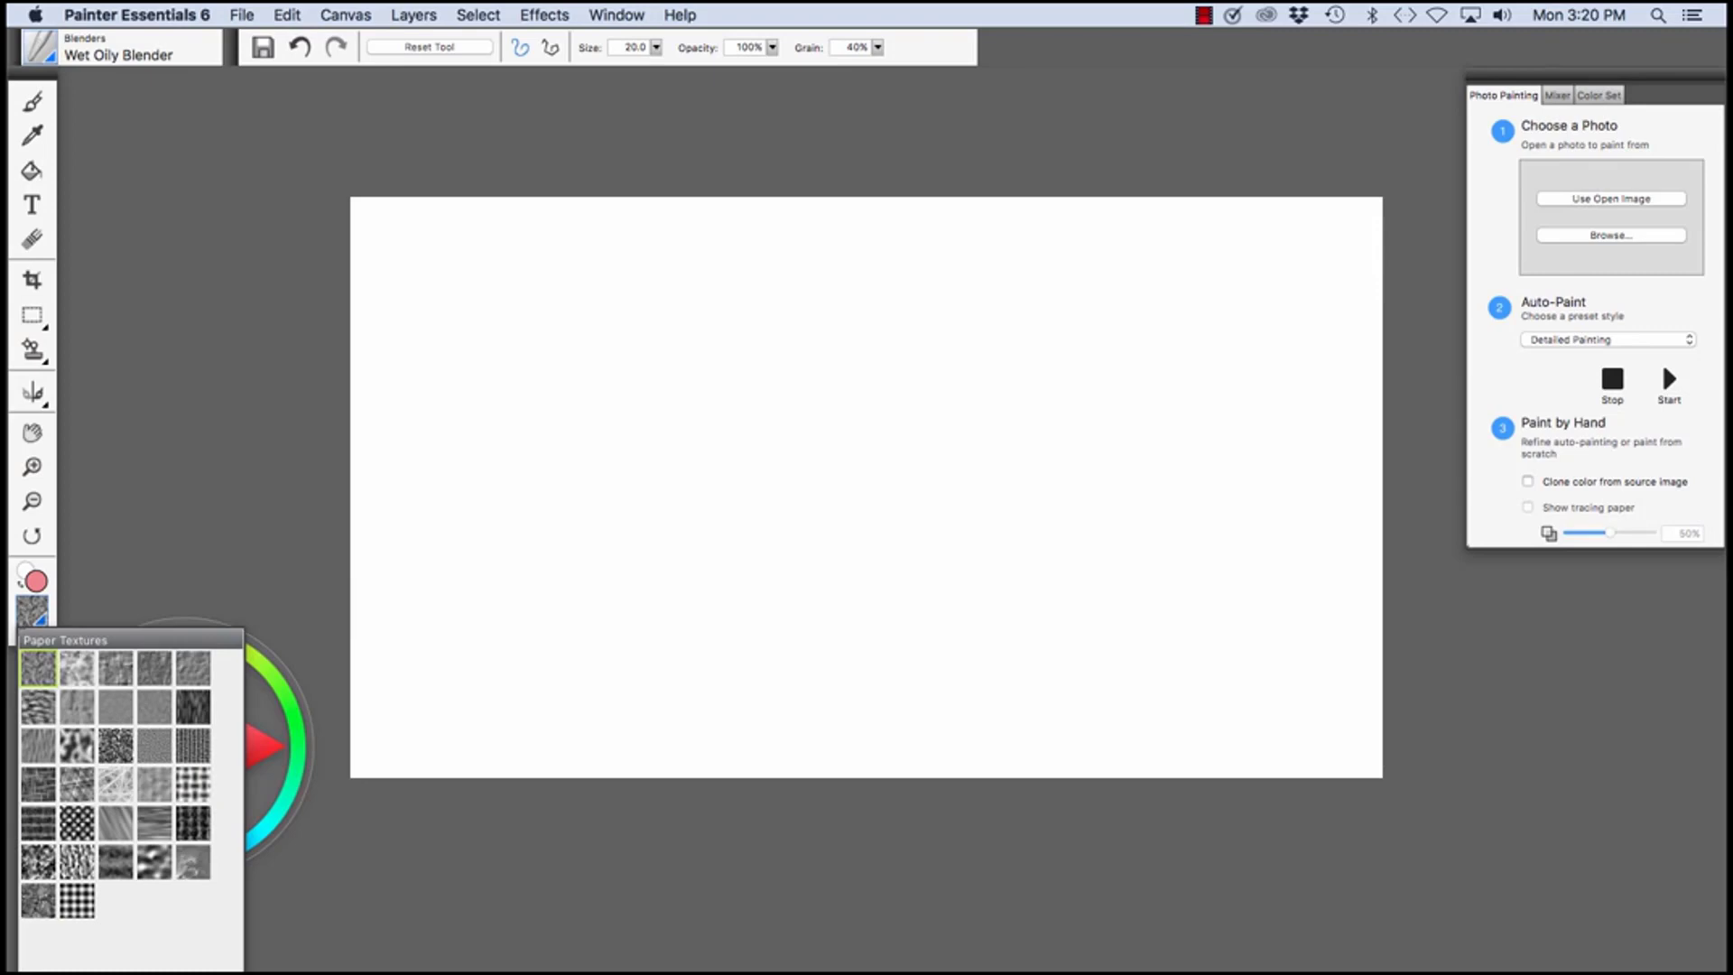
pyautogui.press('Escape')
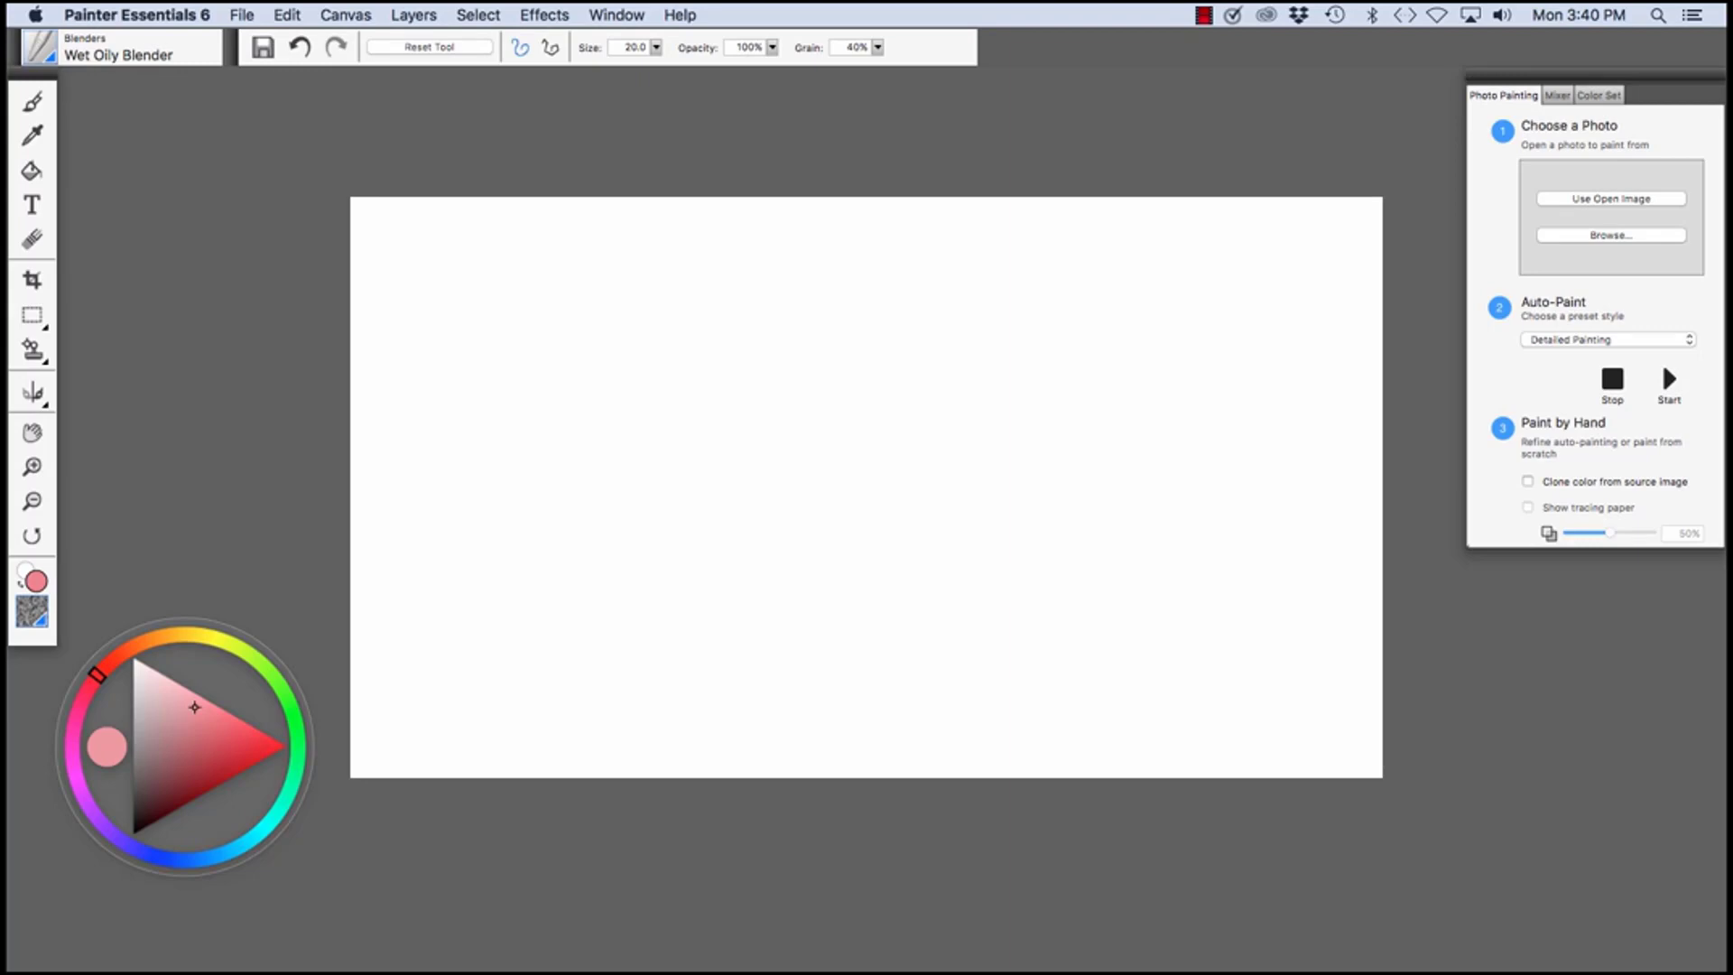
# Step: Pick blue on the hue ring, then adjust the triangle to a greyish blue
pyautogui.click(191, 858)
pyautogui.moveTo(195, 707); pyautogui.dragTo(252, 738)
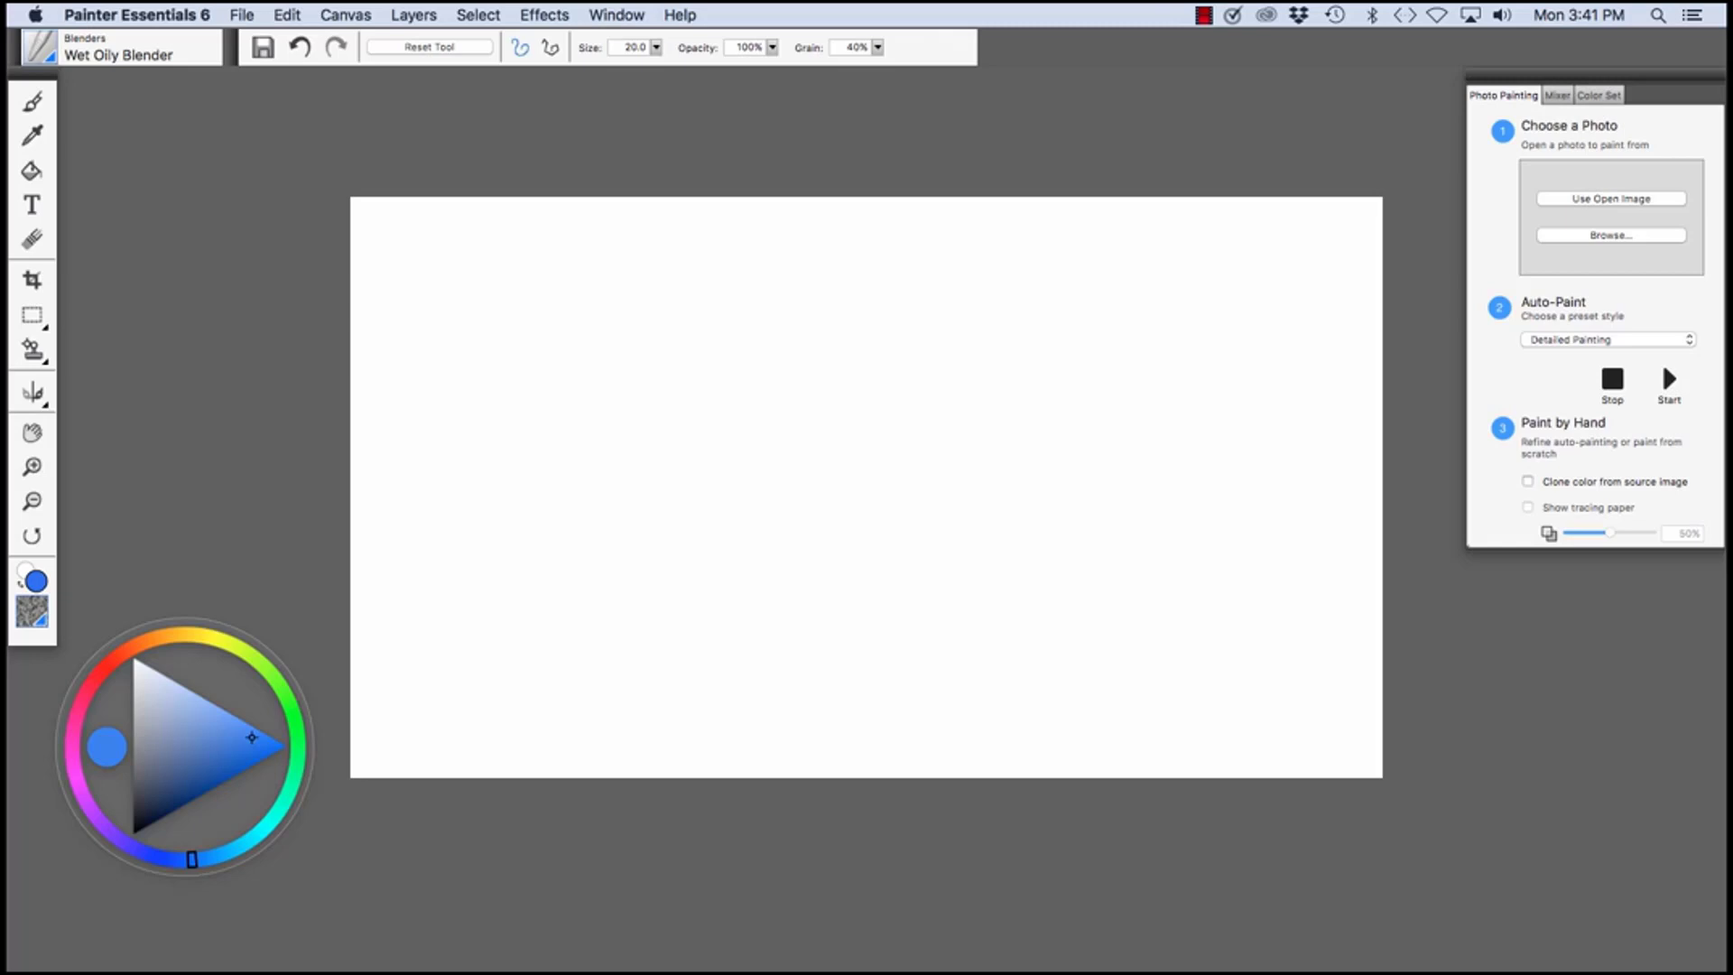
pyautogui.moveTo(252, 737)
pyautogui.mouseDown()
pyautogui.moveTo(136, 741)
pyautogui.moveTo(163, 736)
pyautogui.moveTo(171, 687)
pyautogui.moveTo(175, 788)
pyautogui.mouseUp()
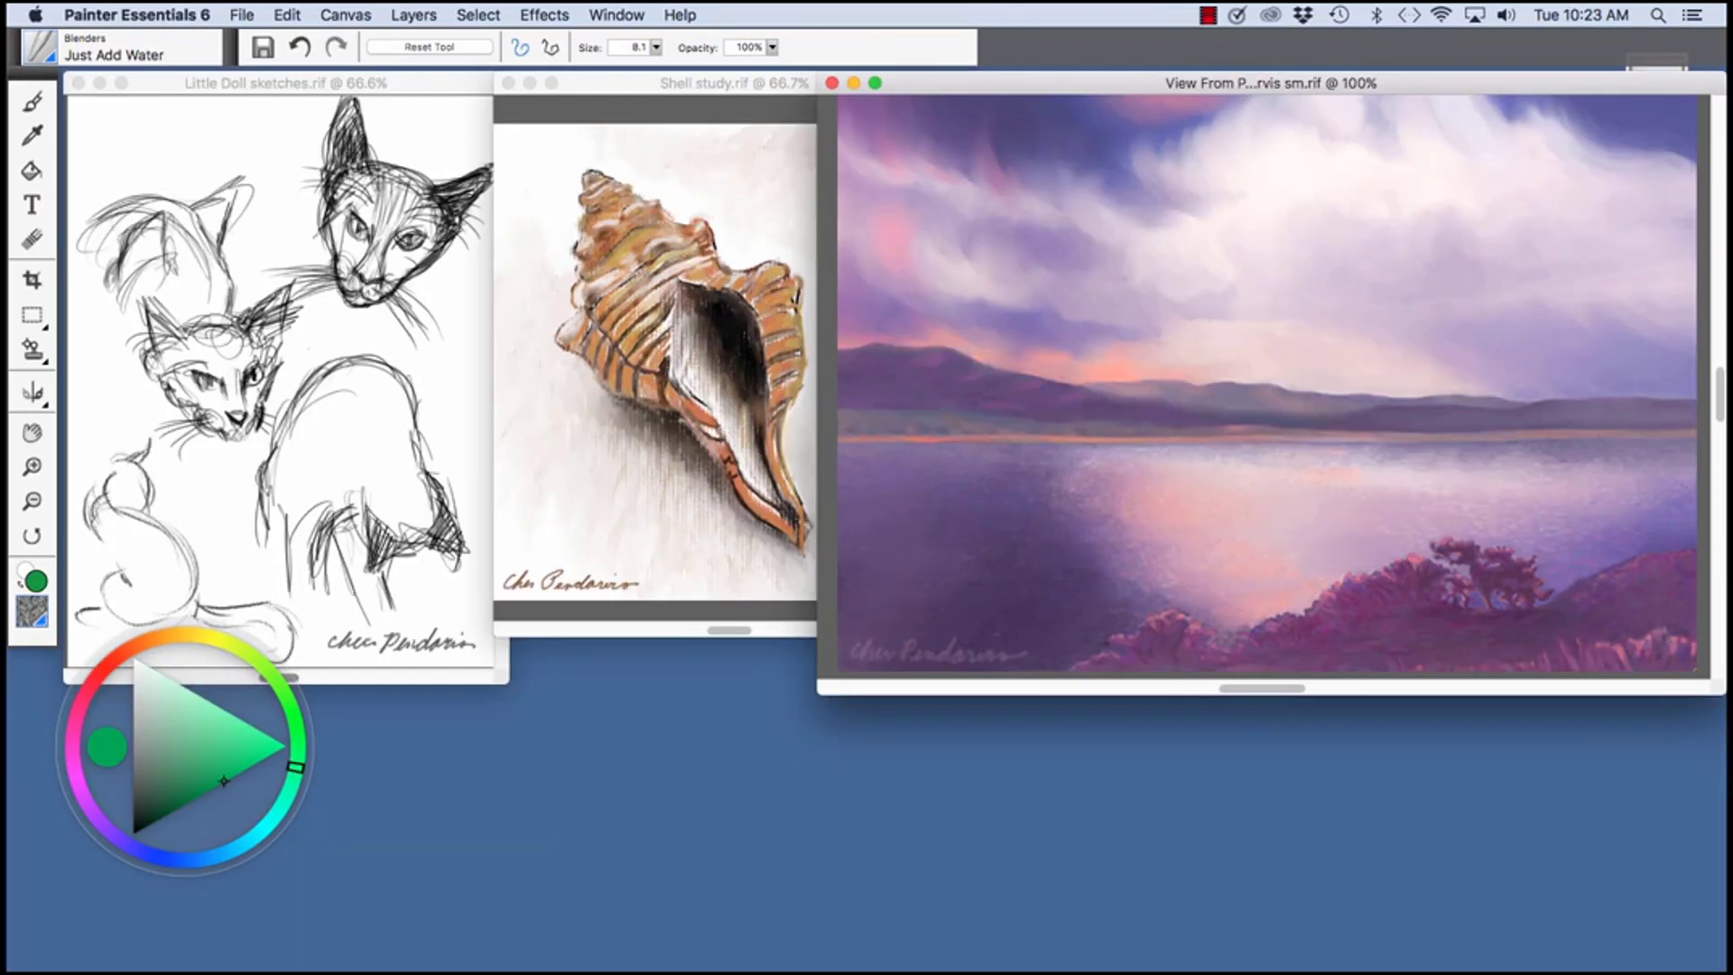
# Step: Create a new blank image and shift the colour from green to cyan
pyautogui.click(242, 14)
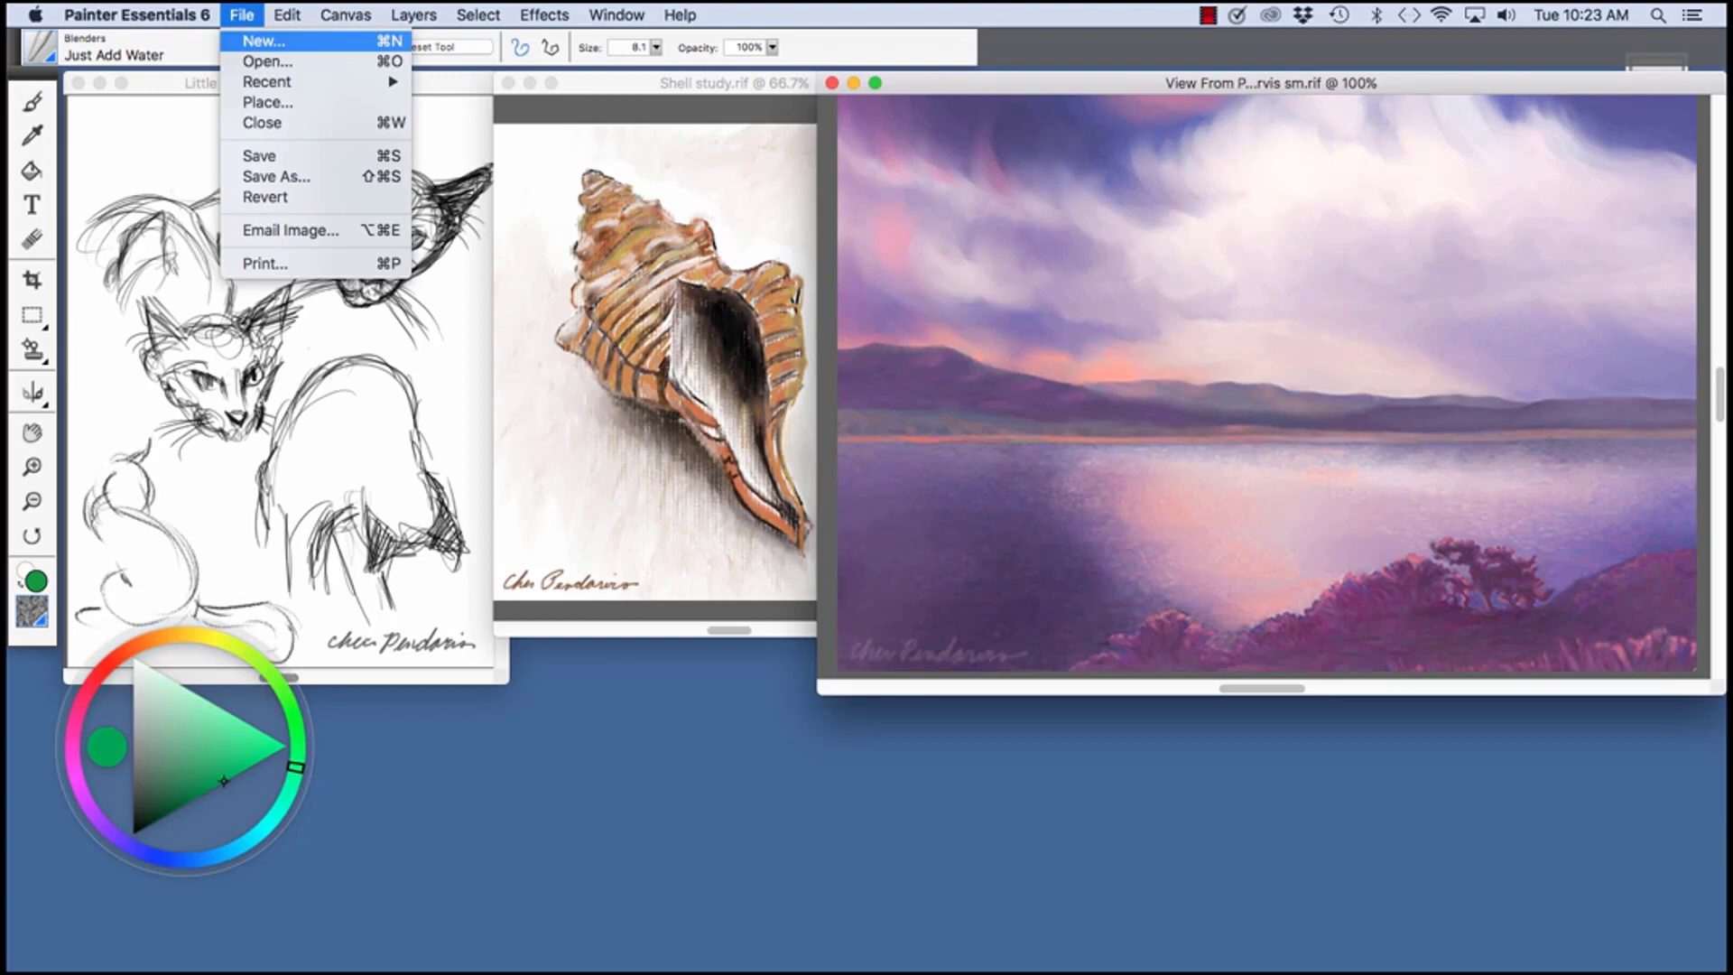
pyautogui.click(263, 41)
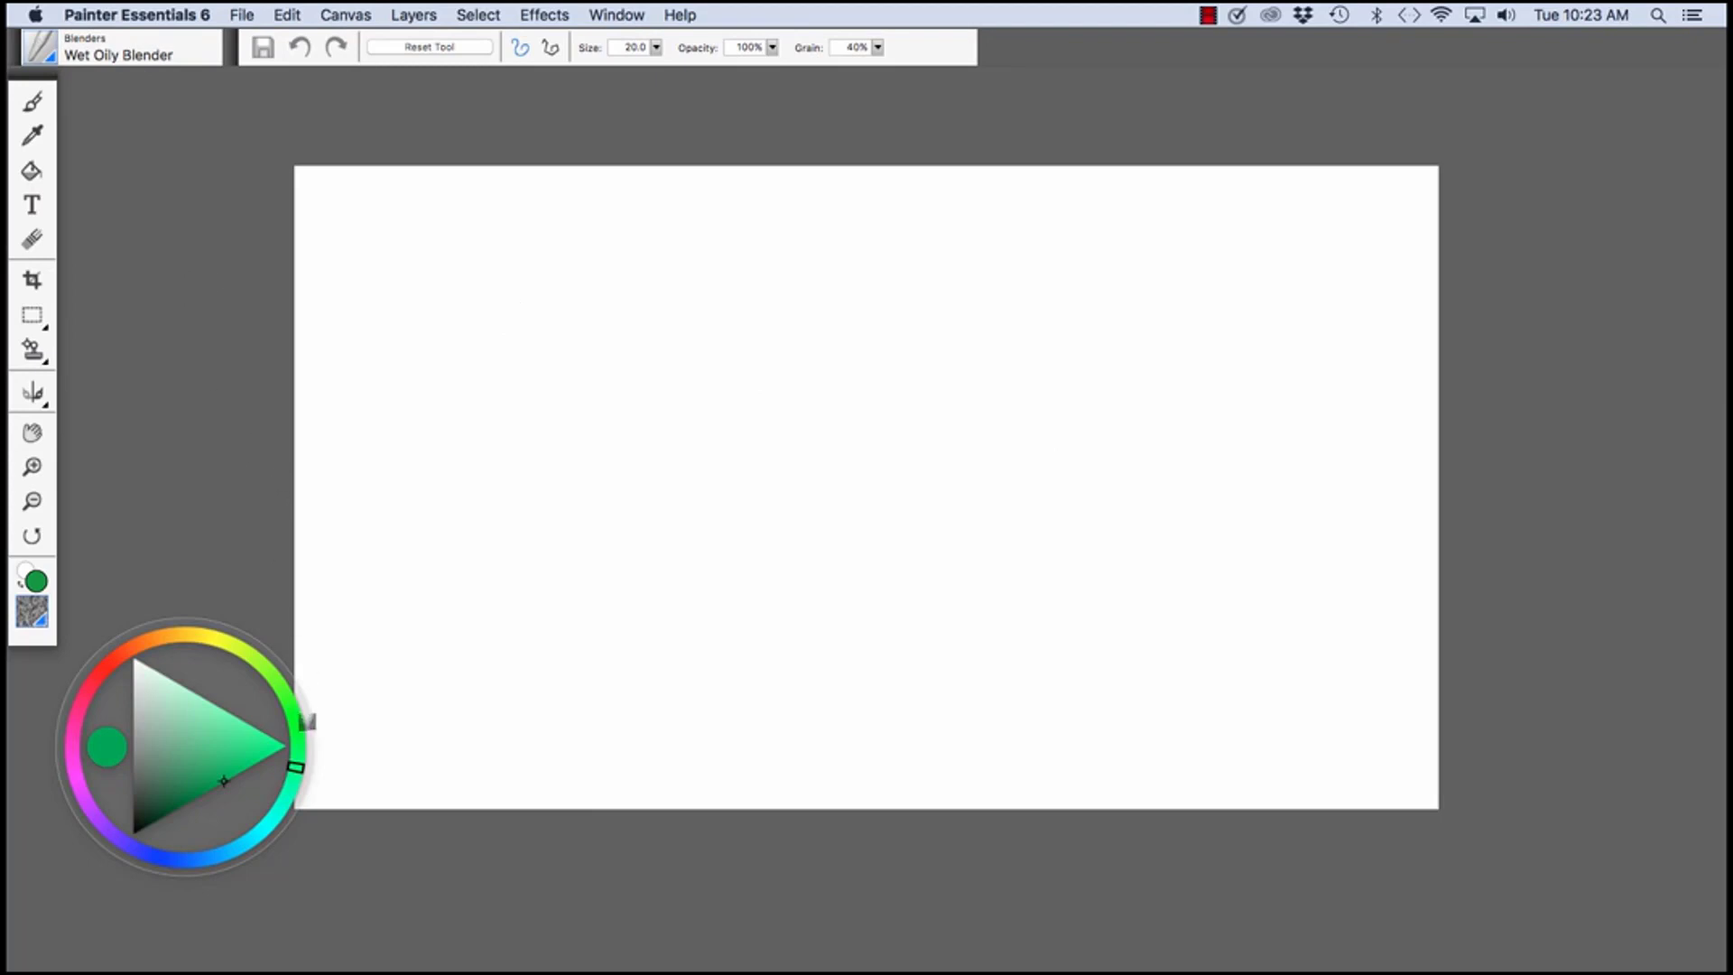
pyautogui.moveTo(295, 767)
pyautogui.mouseDown()
pyautogui.moveTo(265, 825)
pyautogui.moveTo(226, 763)
pyautogui.moveTo(237, 720)
pyautogui.mouseUp()
# Step: Select the Brush tool and choose Acrylics & Oils > Opaque Acrylic
pyautogui.click(33, 102)
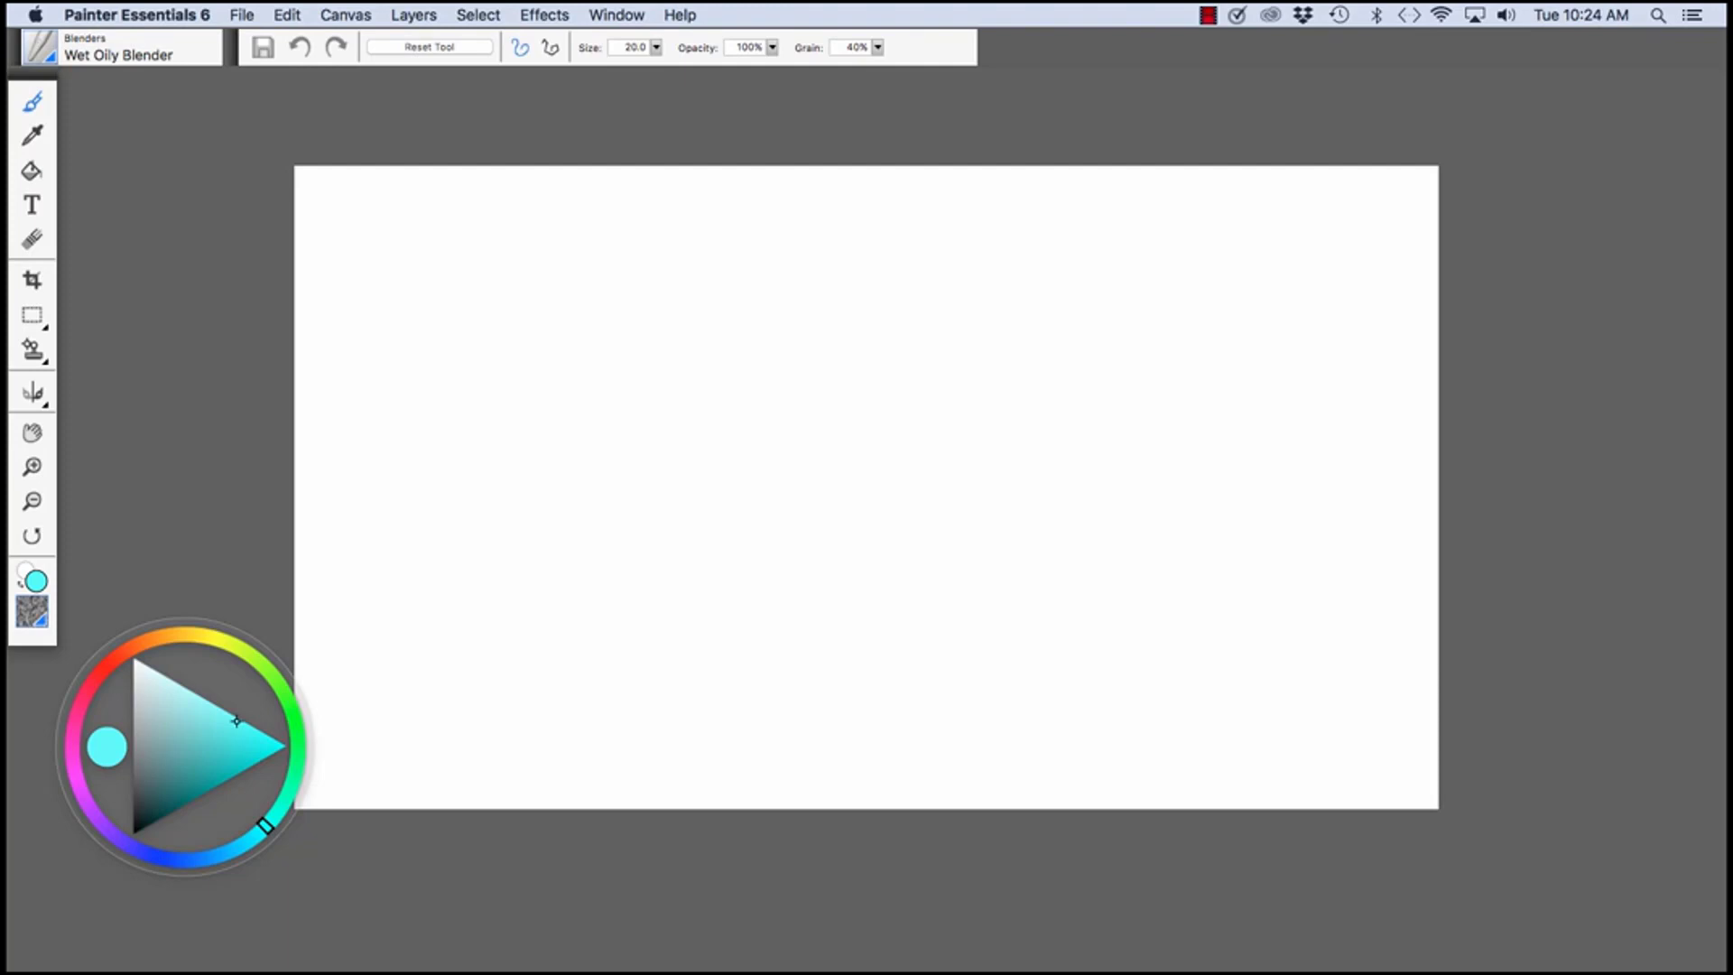
pyautogui.click(41, 47)
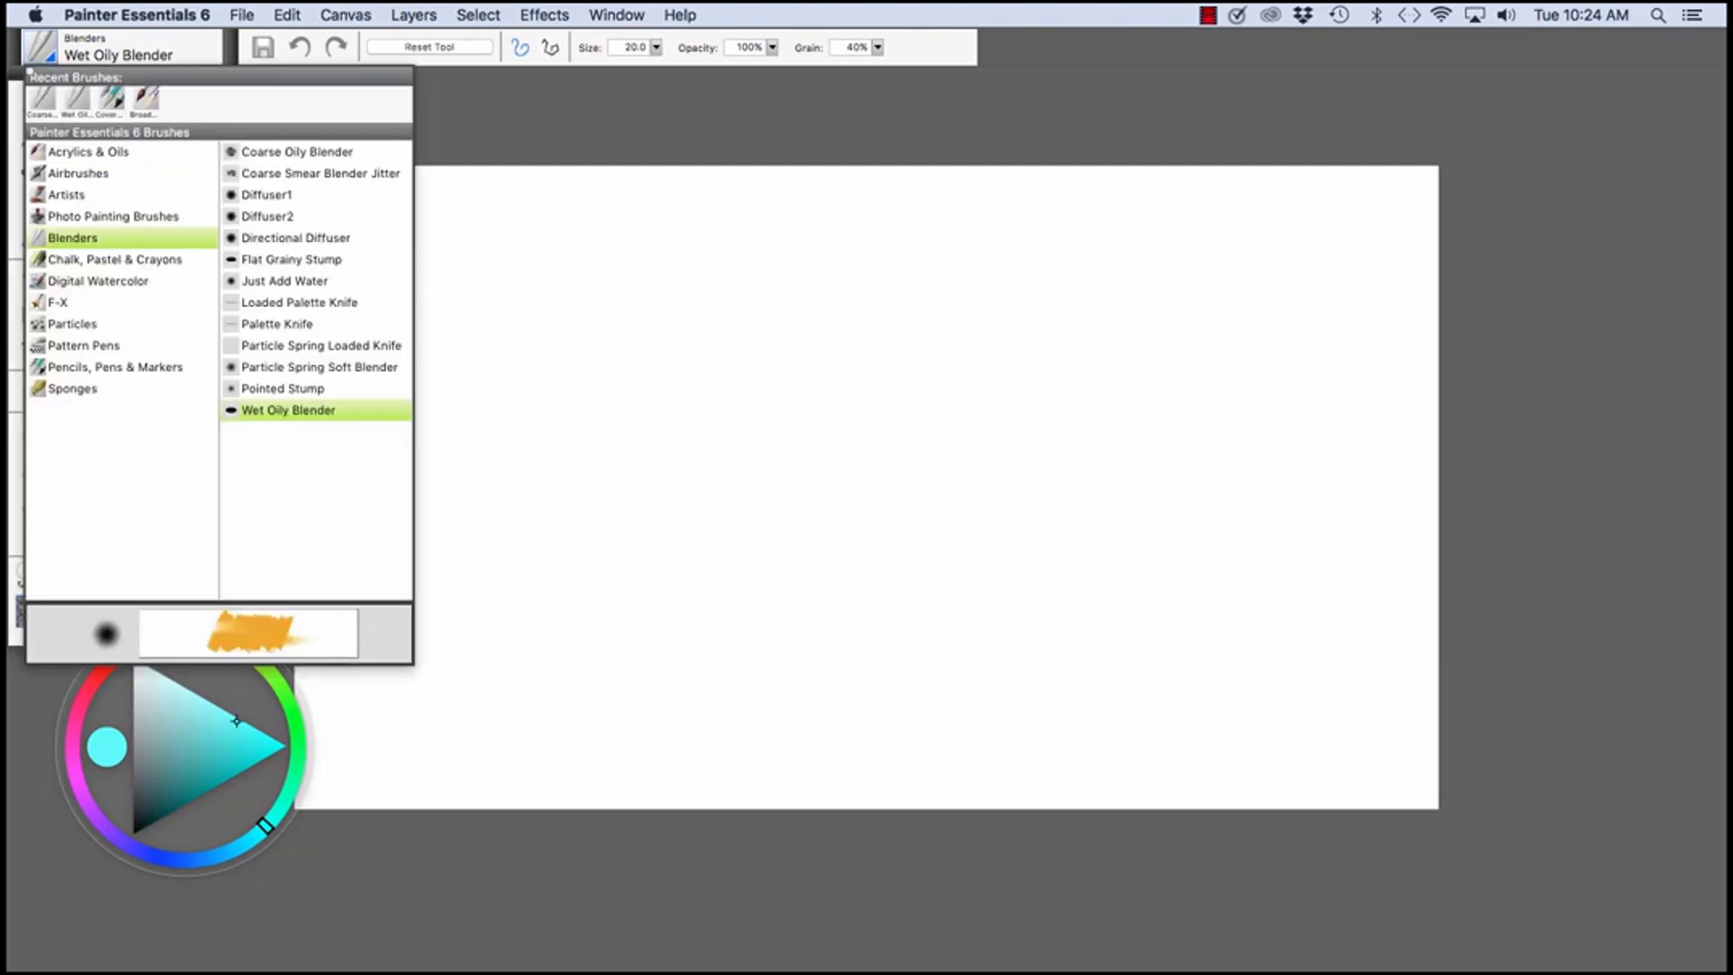
pyautogui.click(88, 152)
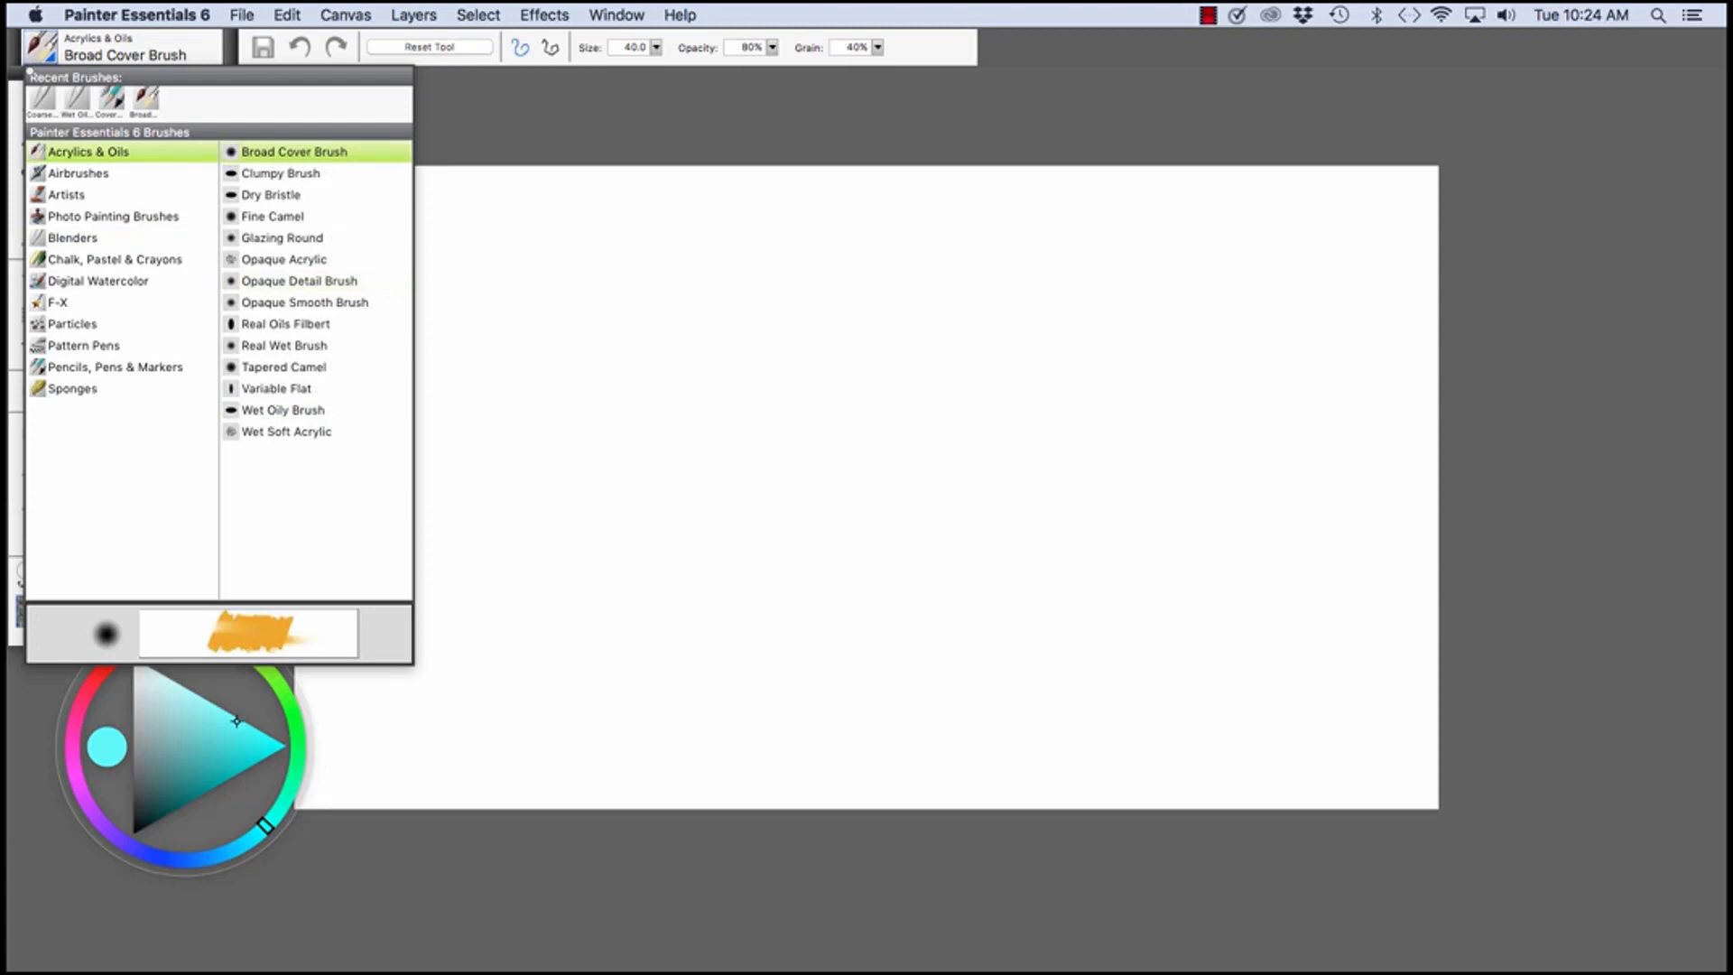
pyautogui.click(271, 259)
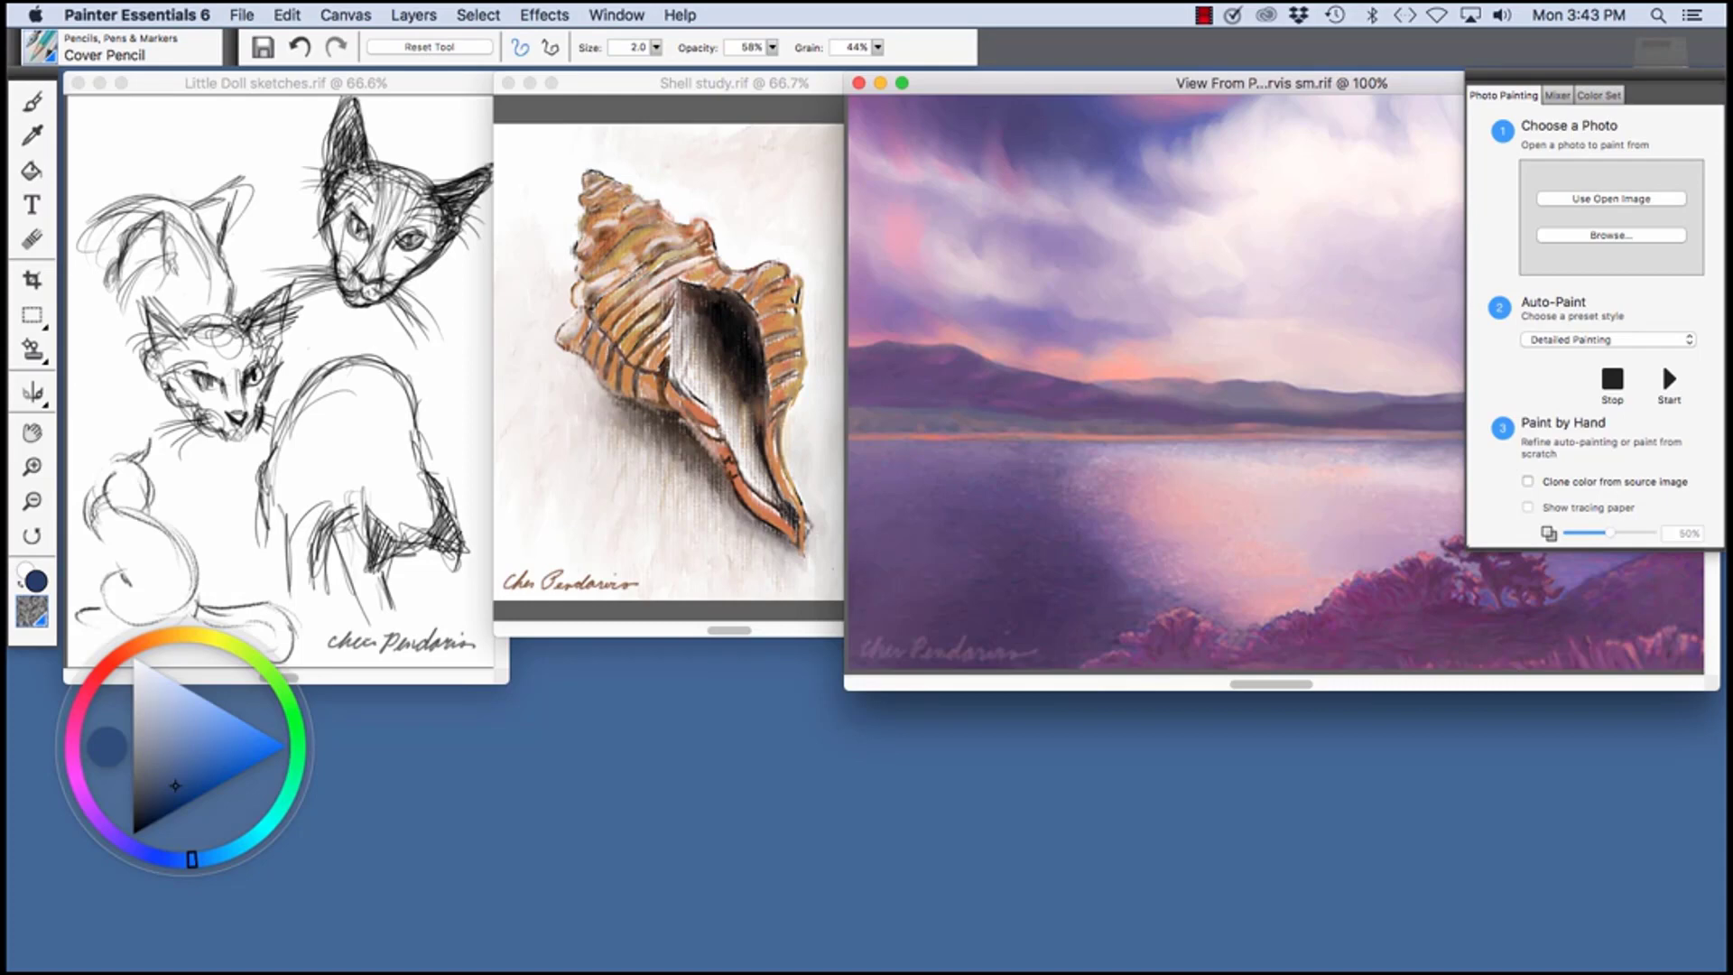
# Step: Choose Pencils, Pens & Markers > Thick and Thin Pencil in the Brush Selector
pyautogui.click(41, 47)
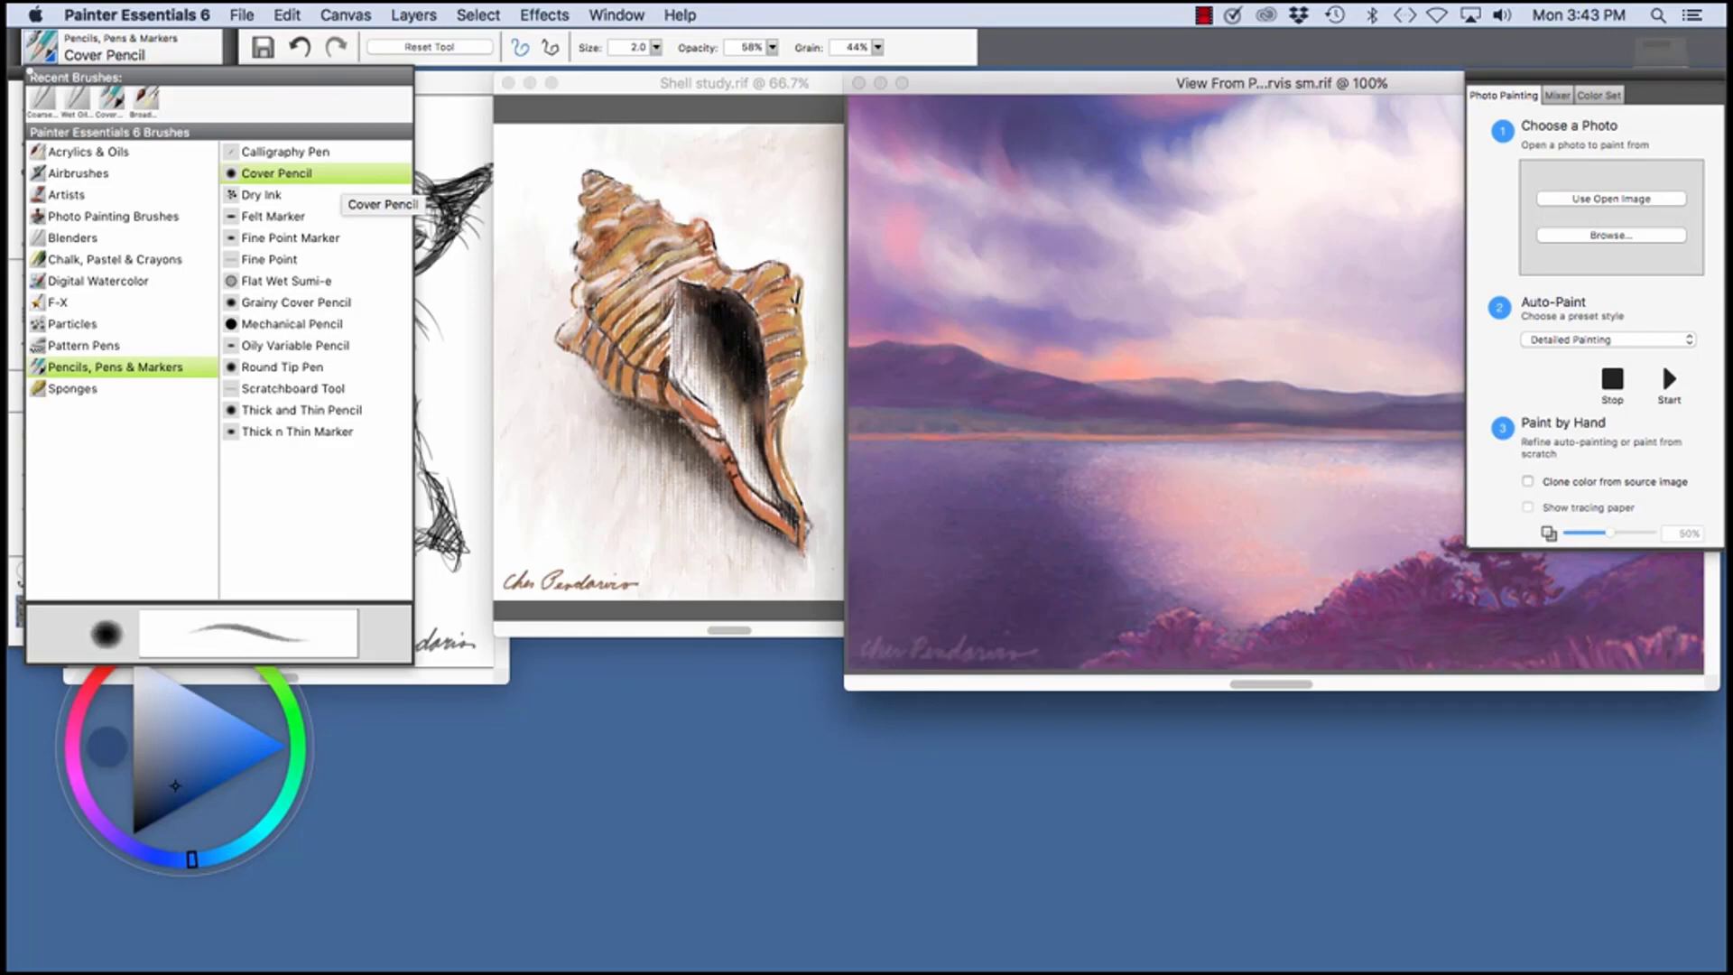
pyautogui.click(271, 410)
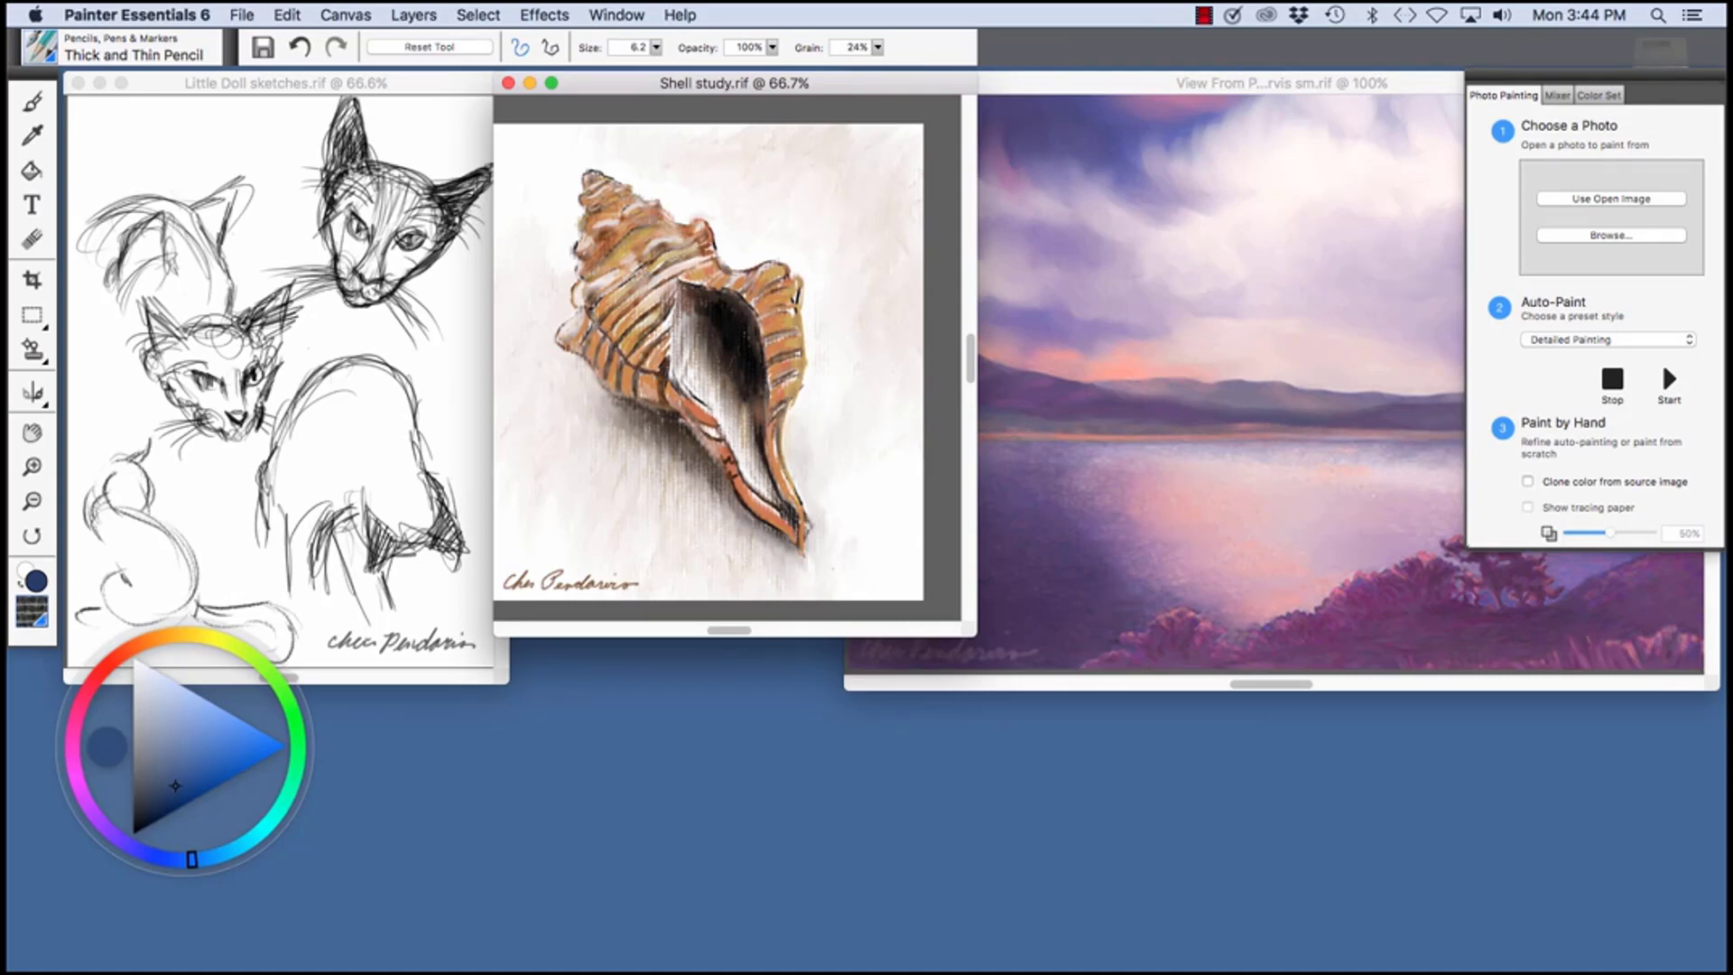
# Step: Pick Sharp Charcoal Pencil from Chalk, Pastel & Crayons in the Brush Selector
pyautogui.press('super+b')
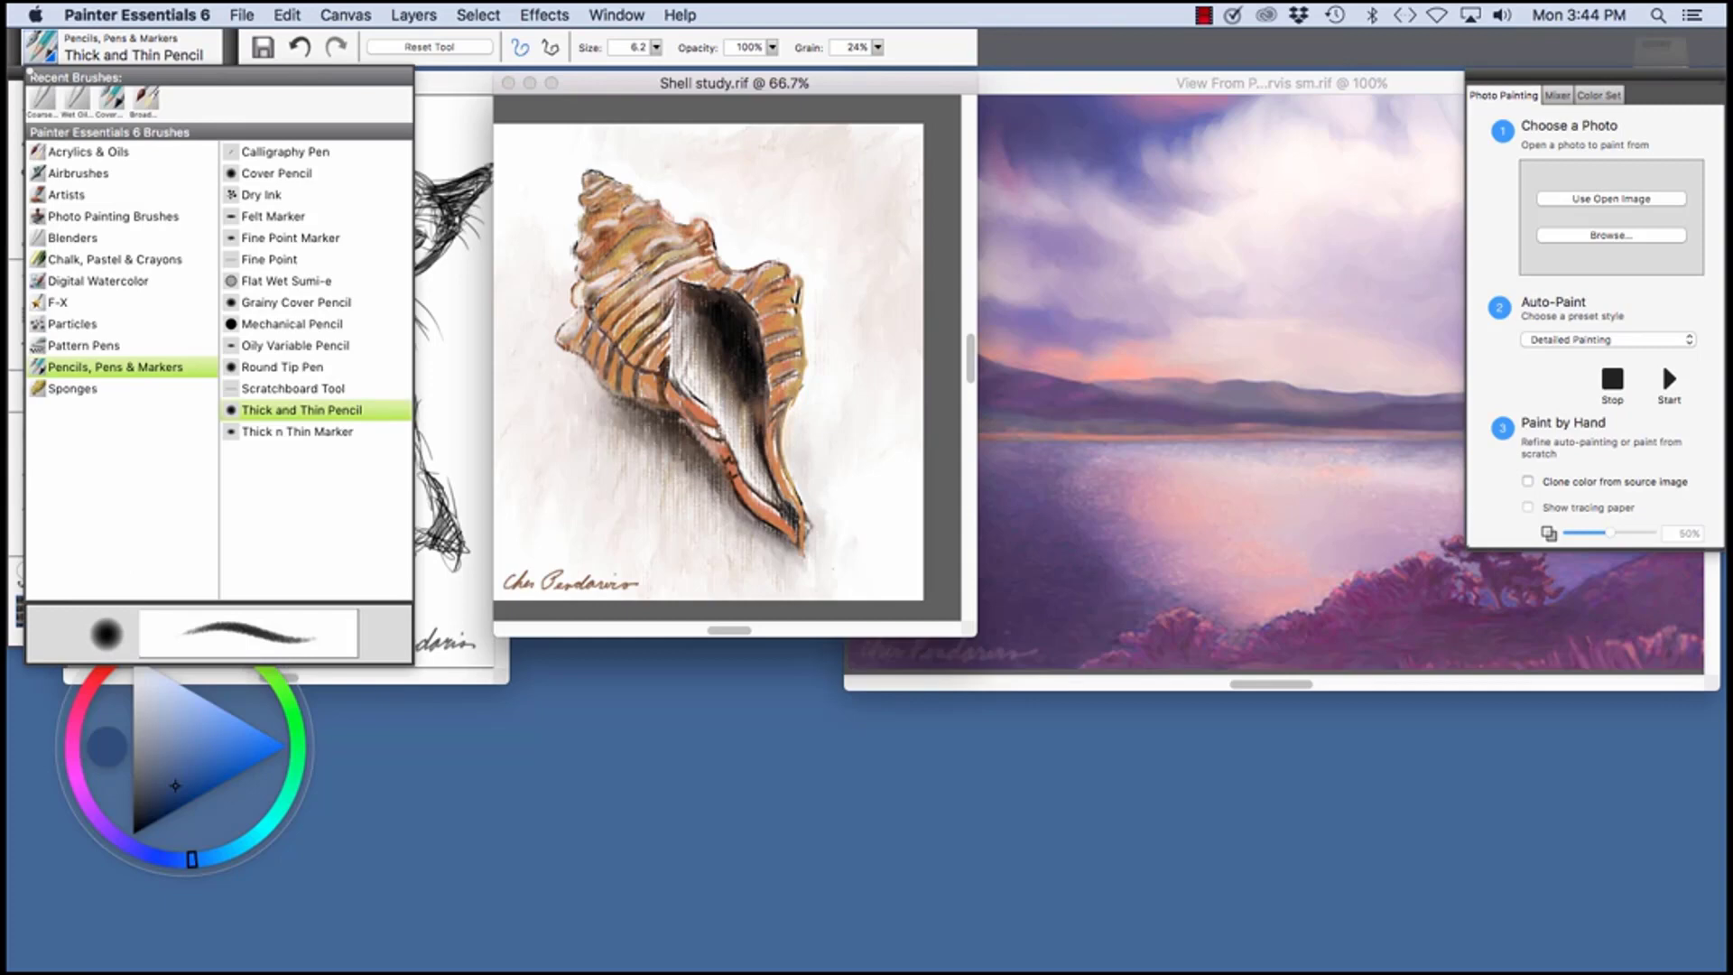
pyautogui.click(99, 259)
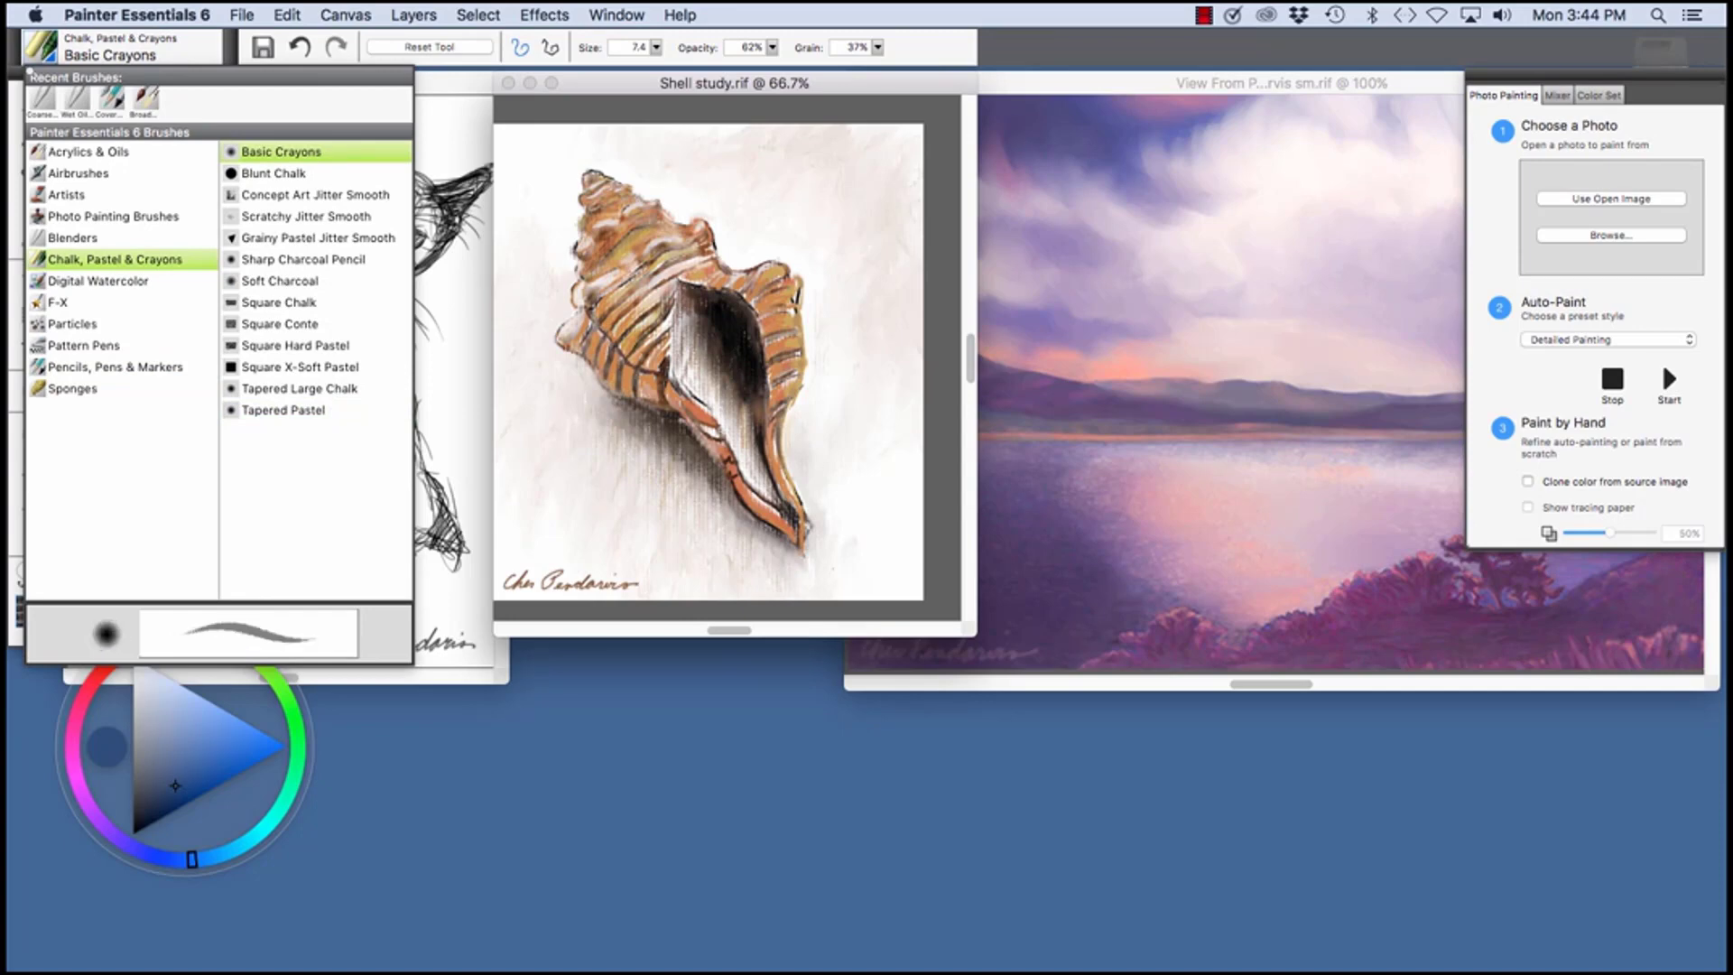
pyautogui.click(302, 259)
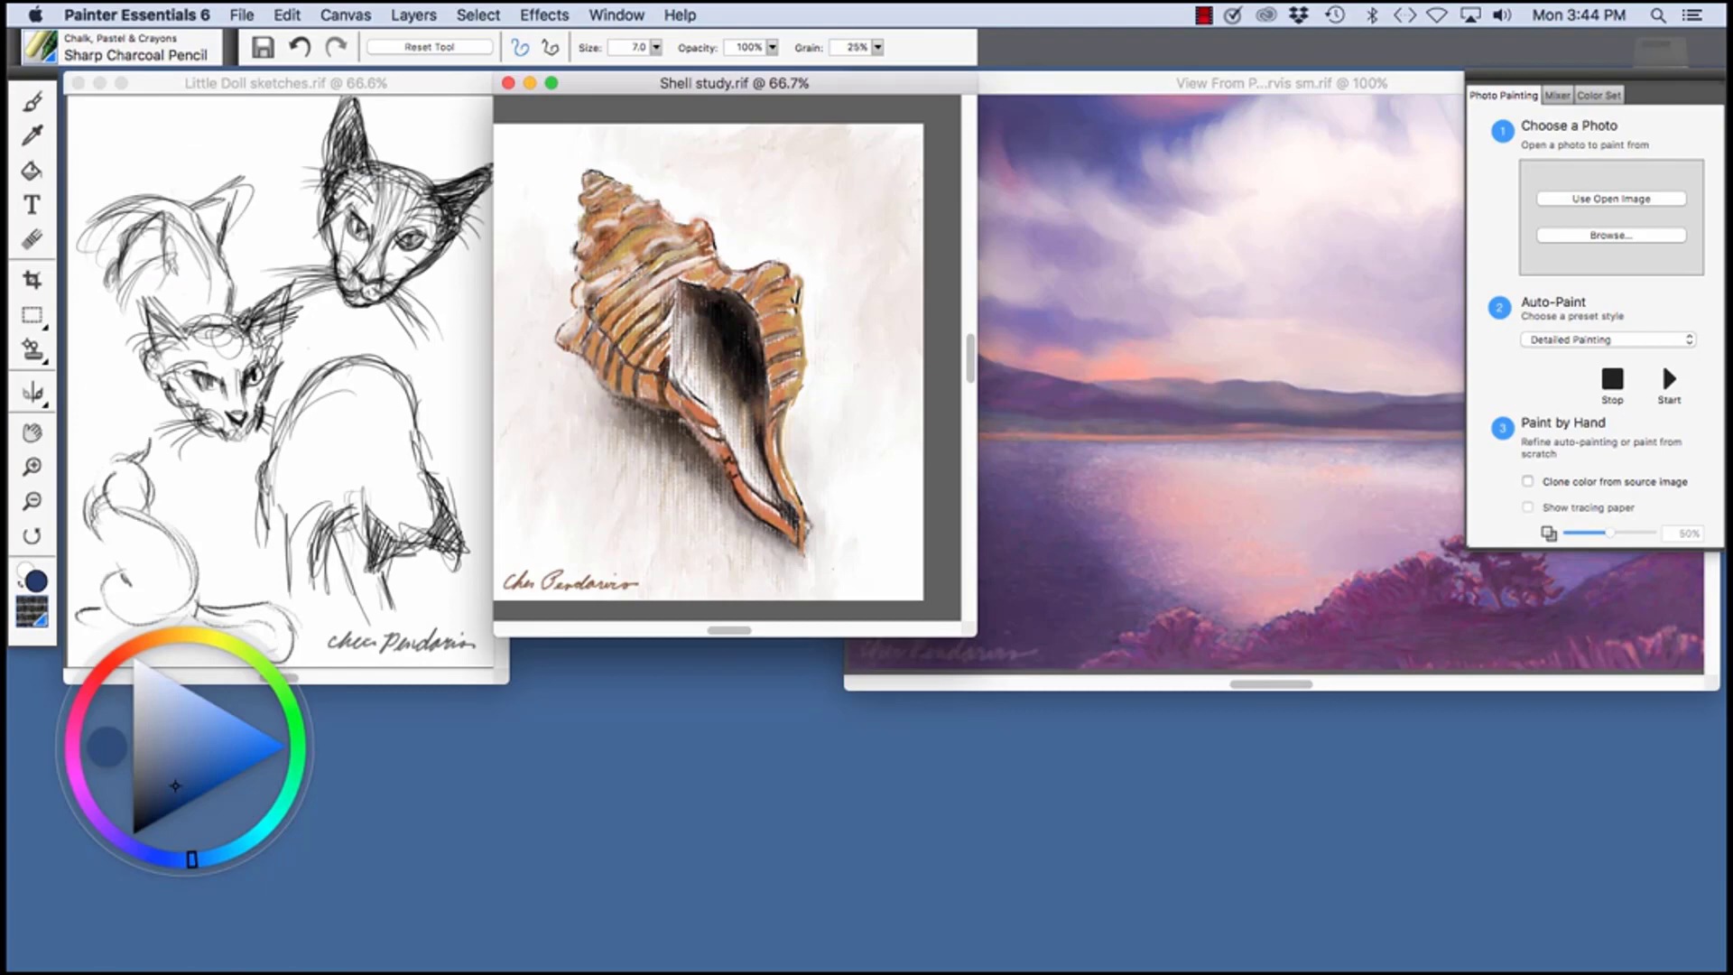
pyautogui.click(41, 47)
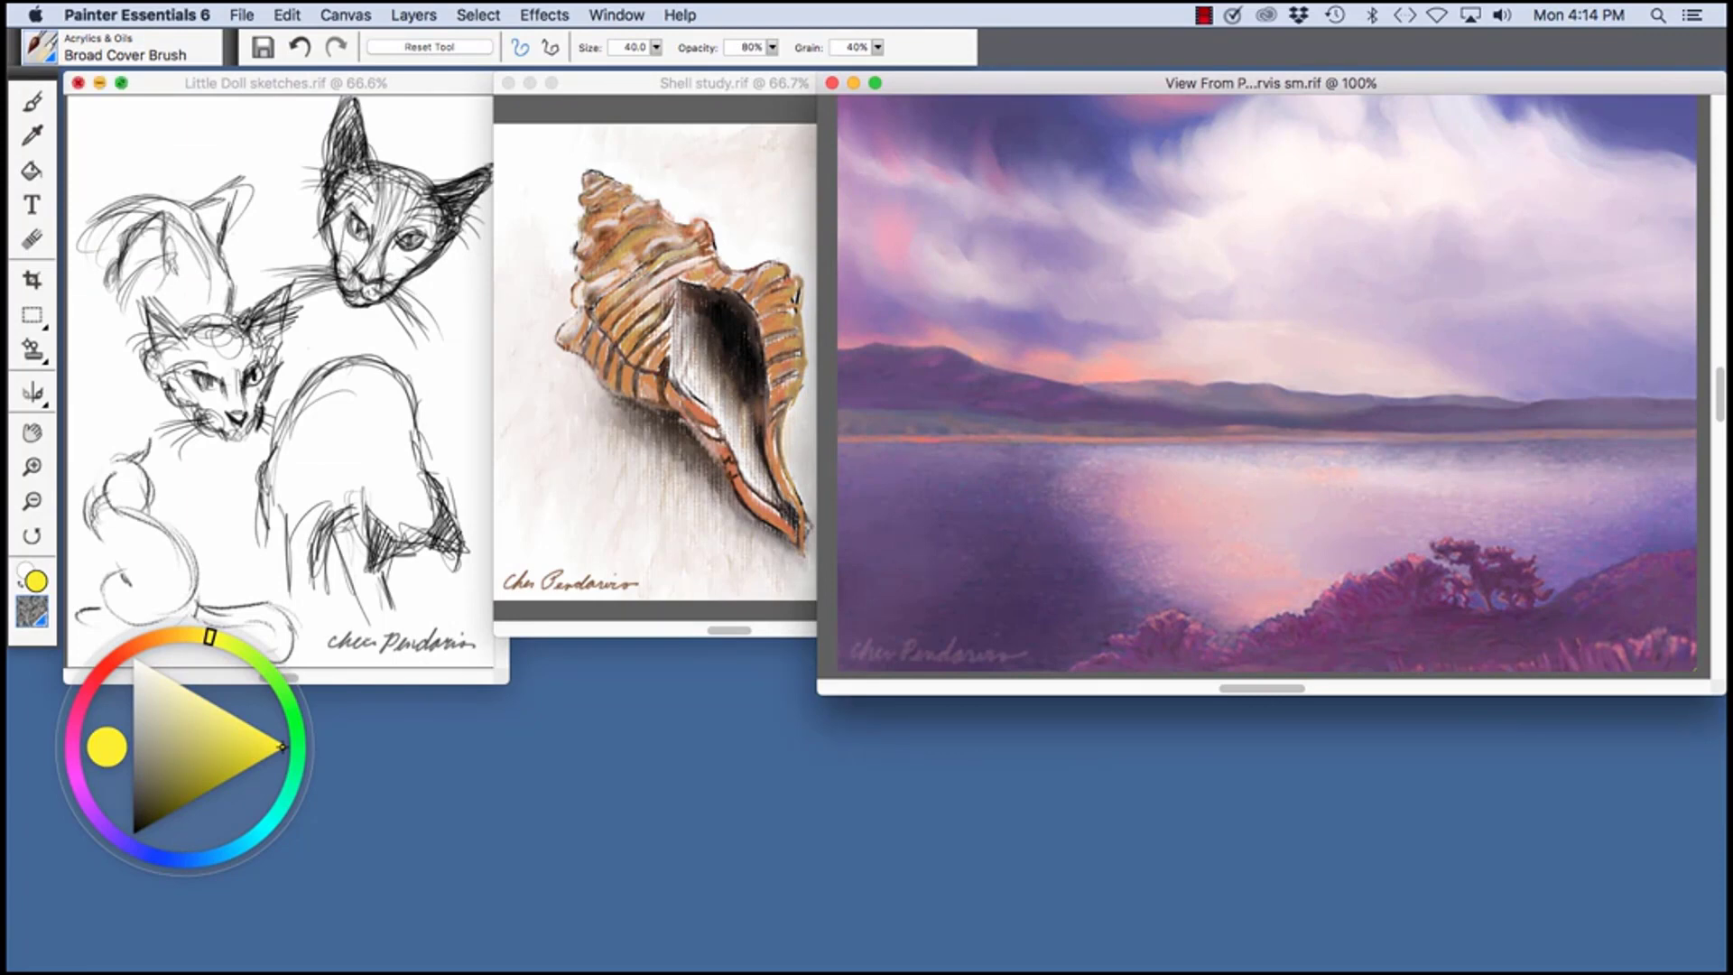
# Step: Choose the Blenders > Just Add Water brush, then open the Window menu
pyautogui.click(40, 49)
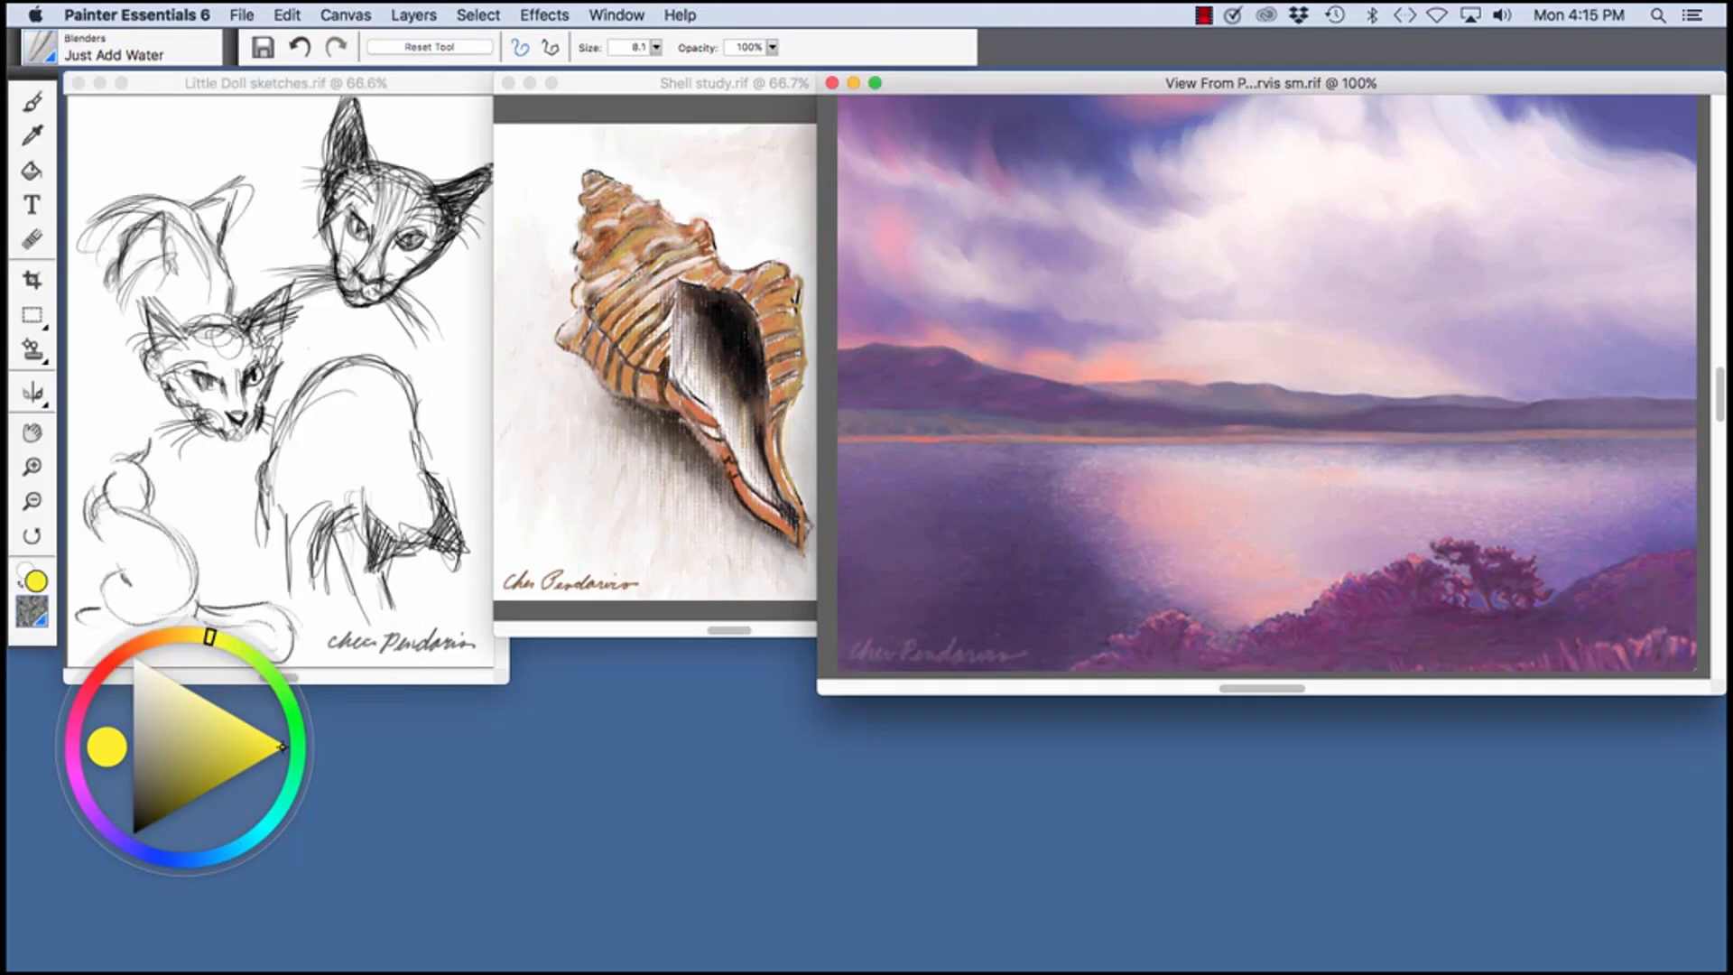
pyautogui.click(617, 15)
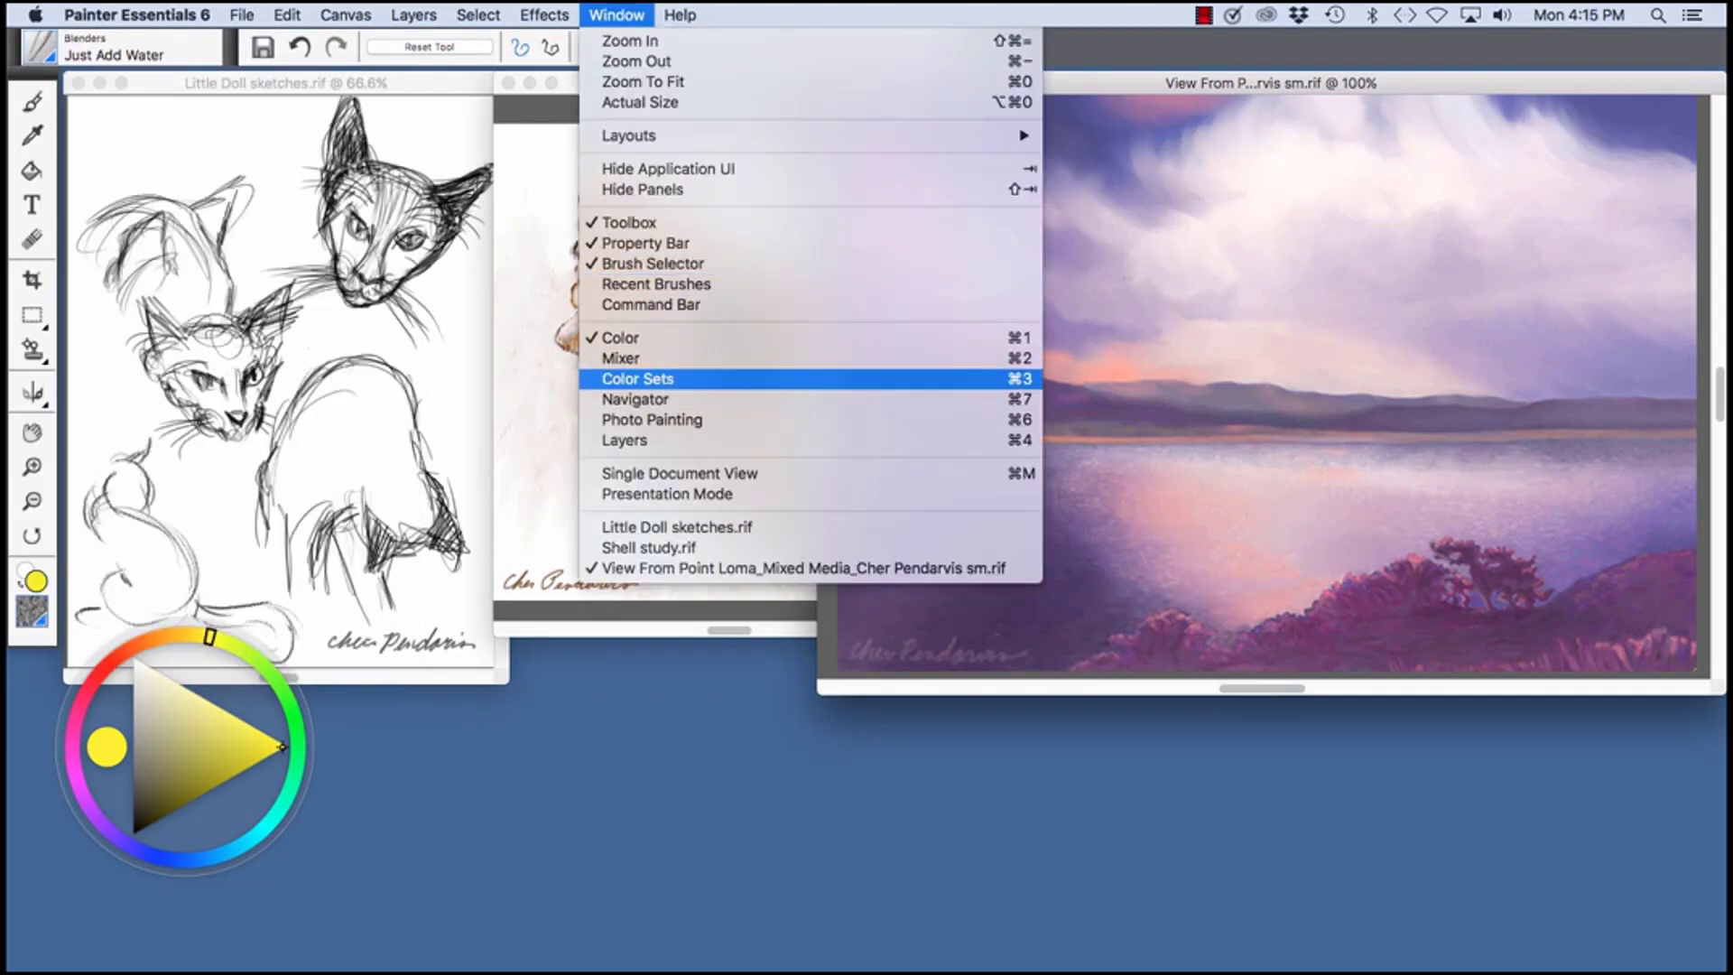
# Step: Show the Painter Colors colour set in the Color Sets panel
pyautogui.click(638, 379)
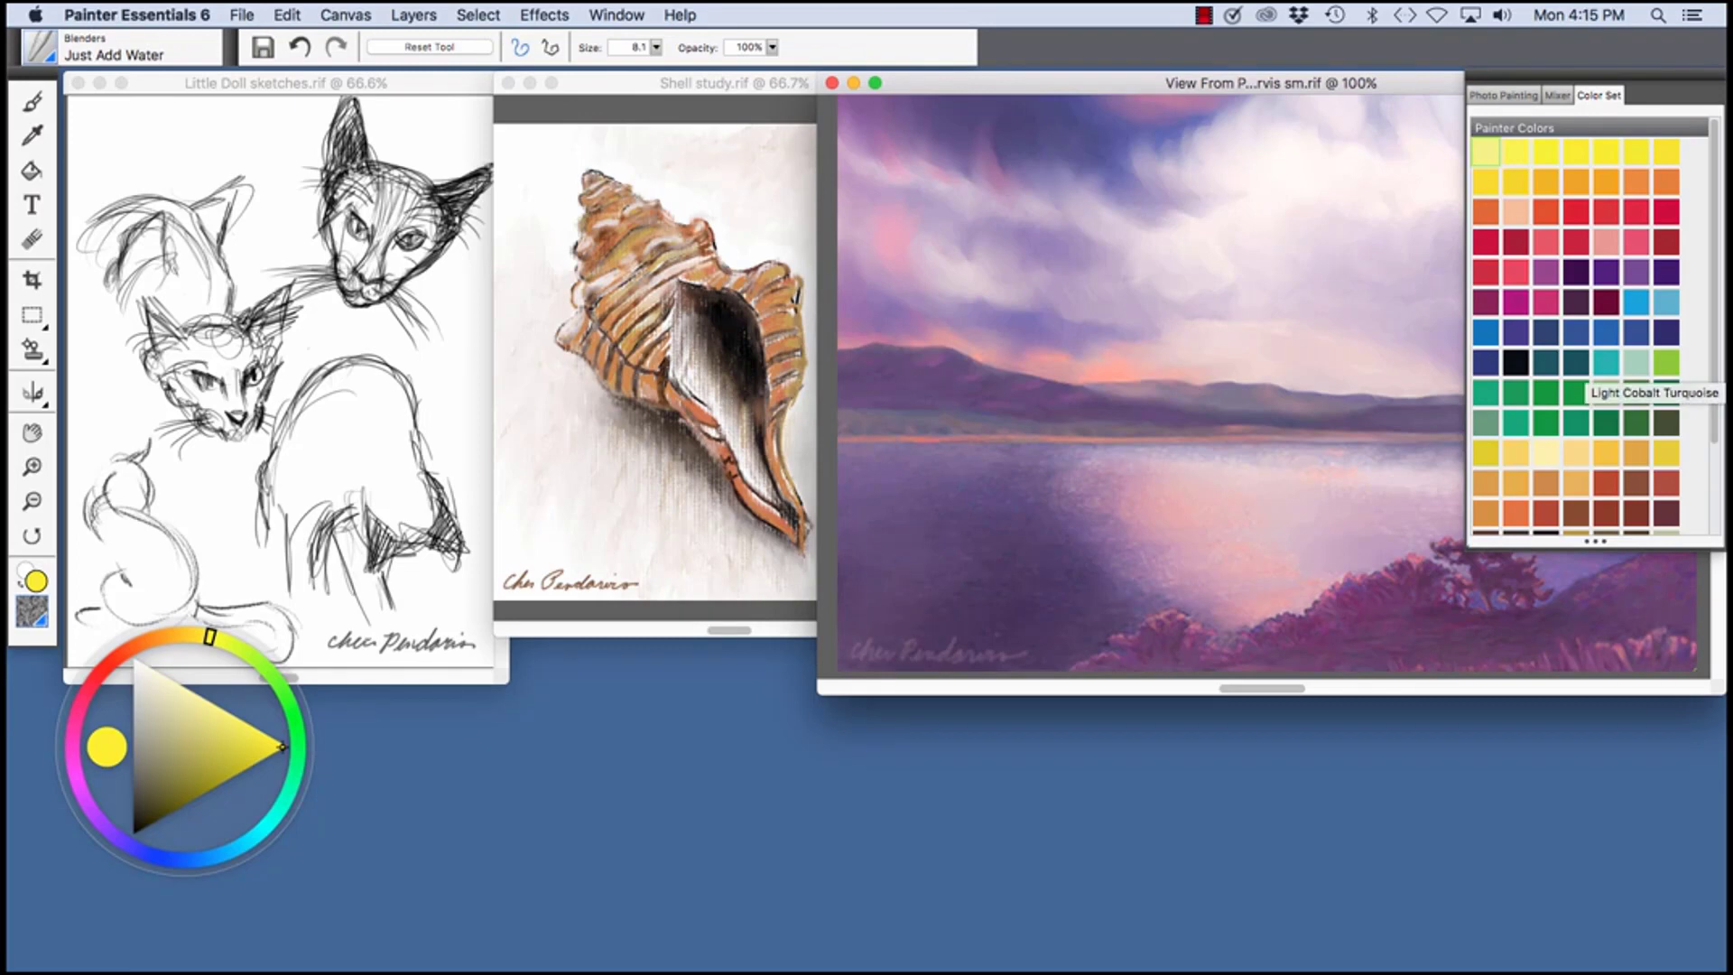
pyautogui.scroll(-3, 1593, 325)
pyautogui.scroll(3, 1593, 325)
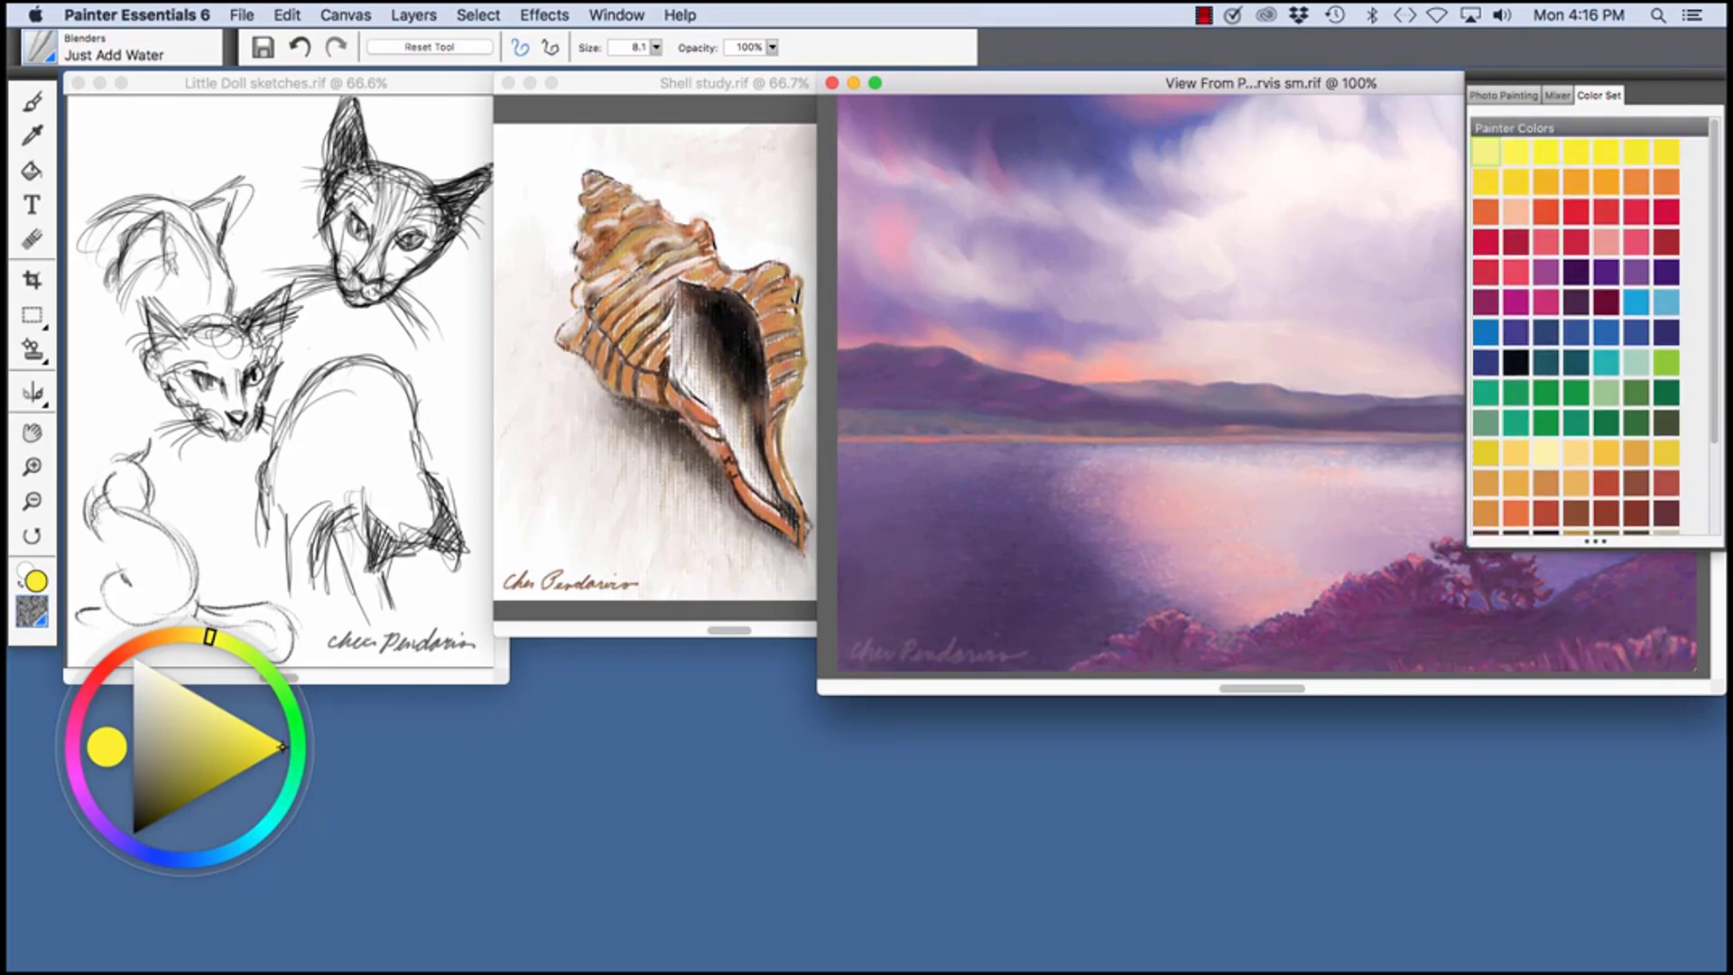
# Step: On the Mixer pad, dab yellow, sample green, and brush green over the yellow
pyautogui.click(1557, 95)
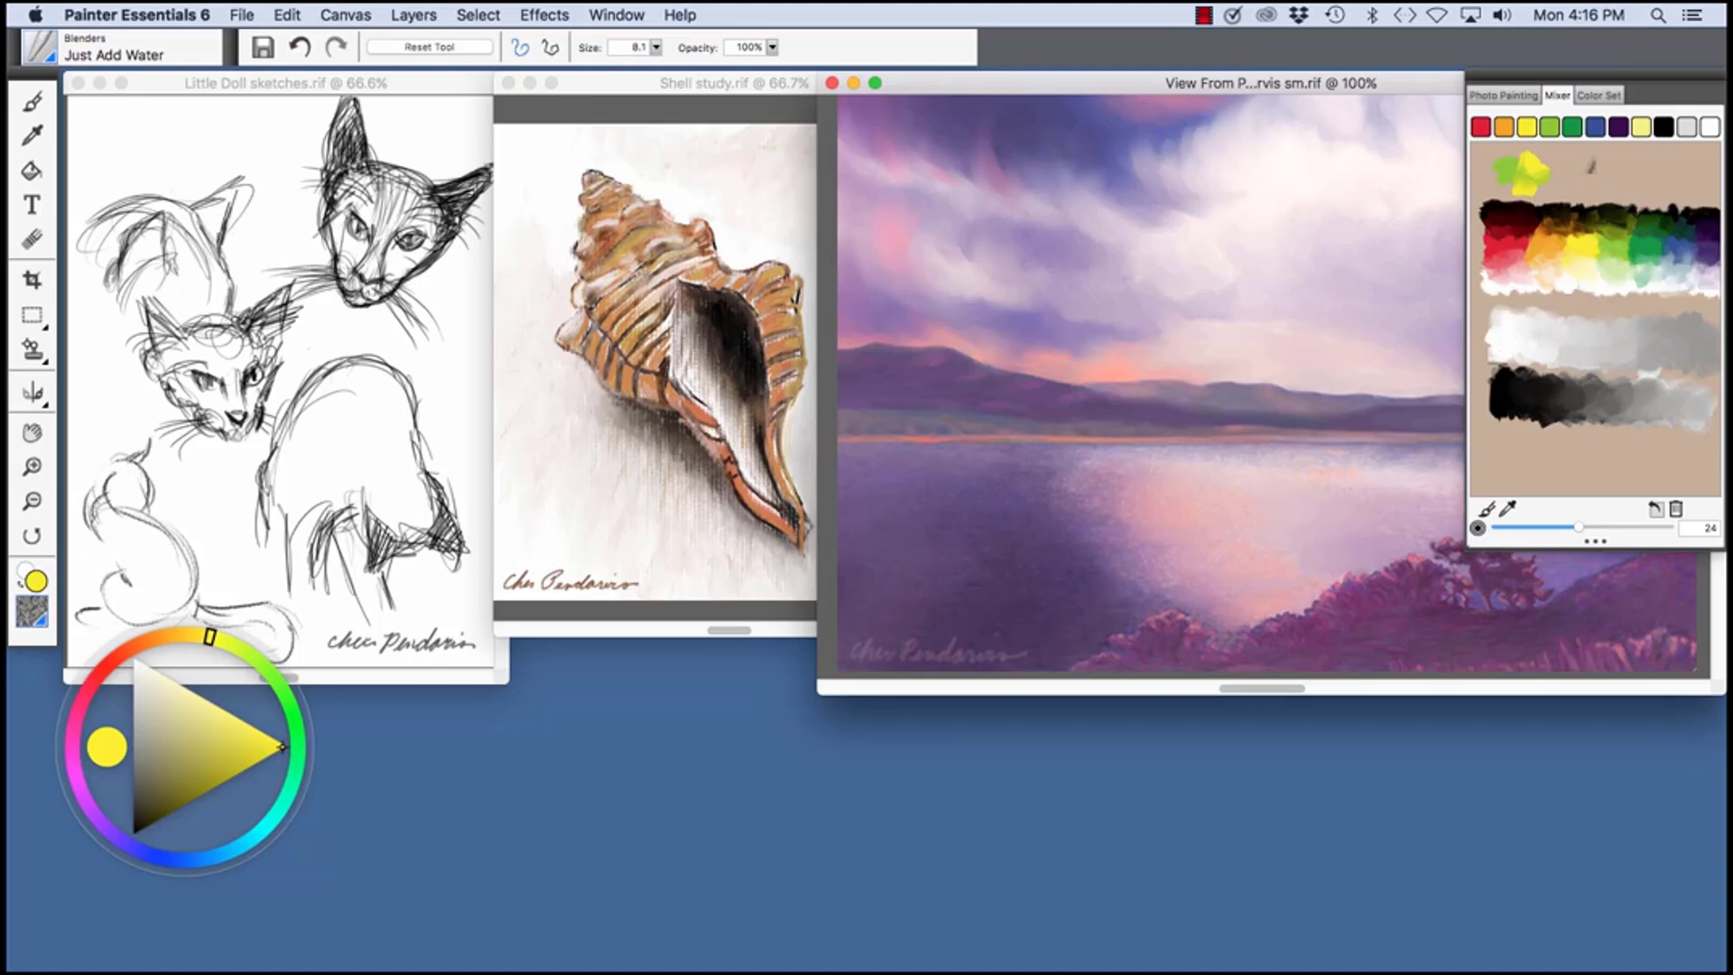
pyautogui.moveTo(1591, 166); pyautogui.dragTo(1579, 171)
pyautogui.click(1508, 508)
pyautogui.click(1655, 237)
pyautogui.click(1487, 508)
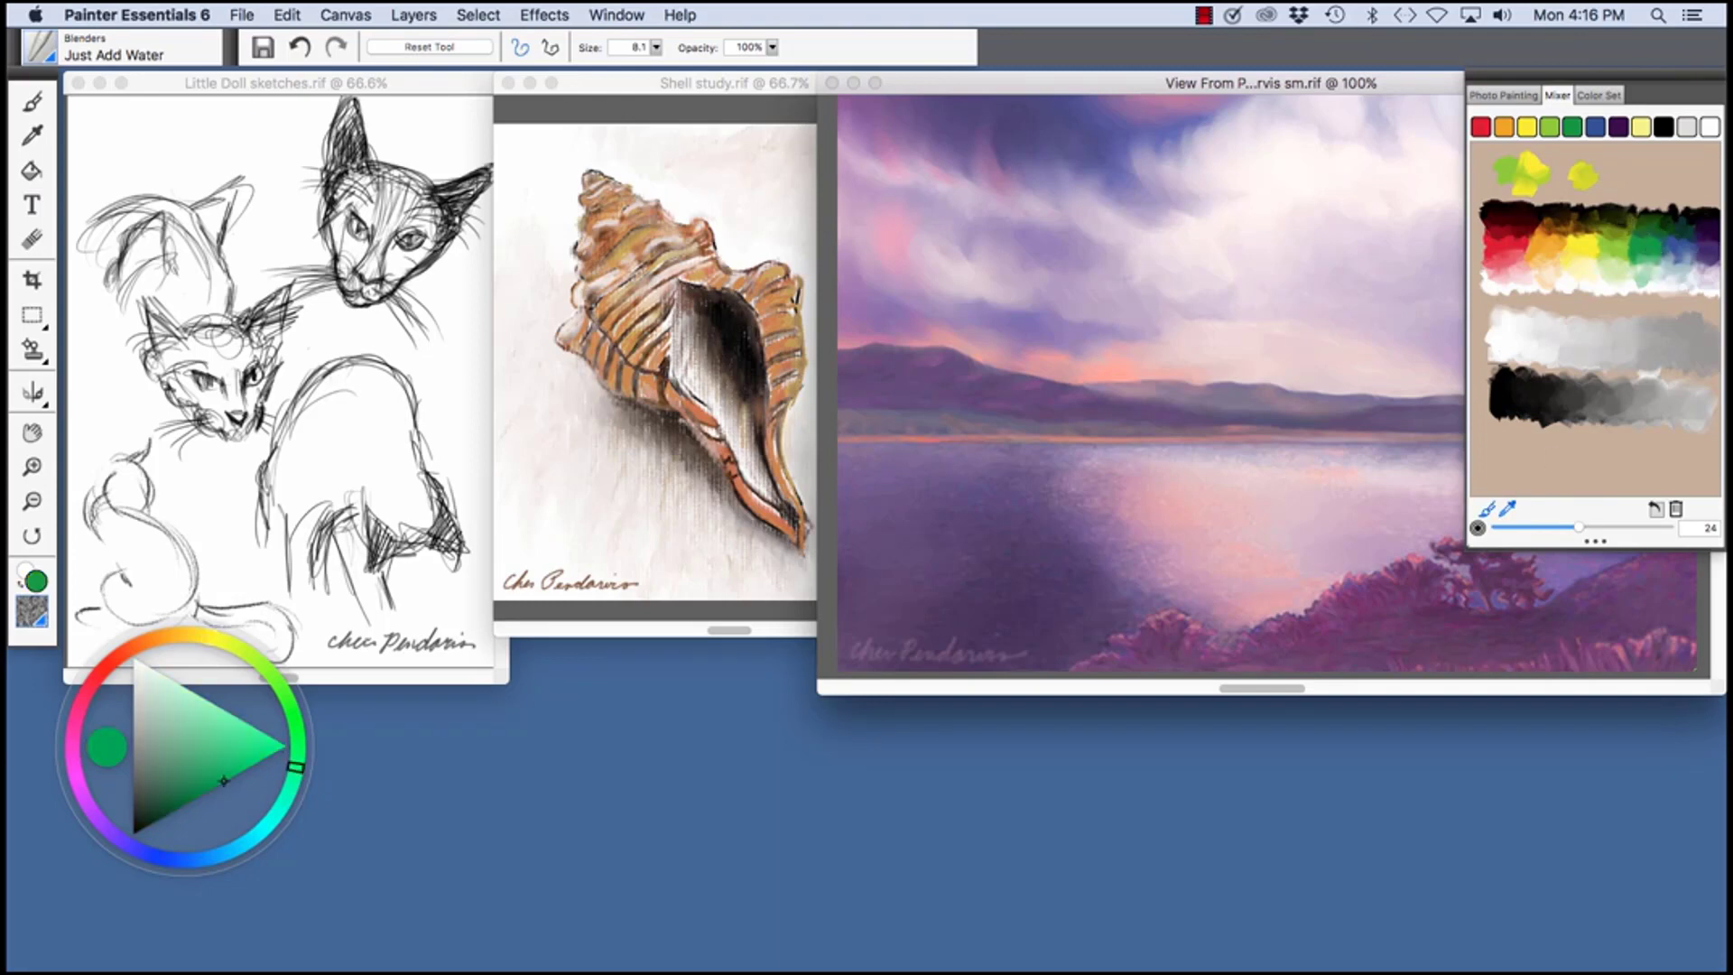
pyautogui.moveTo(1614, 155)
pyautogui.mouseDown()
pyautogui.moveTo(1590, 192)
pyautogui.moveTo(1616, 182)
pyautogui.moveTo(1593, 171)
pyautogui.moveTo(1600, 186)
pyautogui.moveTo(1566, 200)
pyautogui.moveTo(1610, 186)
pyautogui.moveTo(1584, 212)
pyautogui.mouseUp()
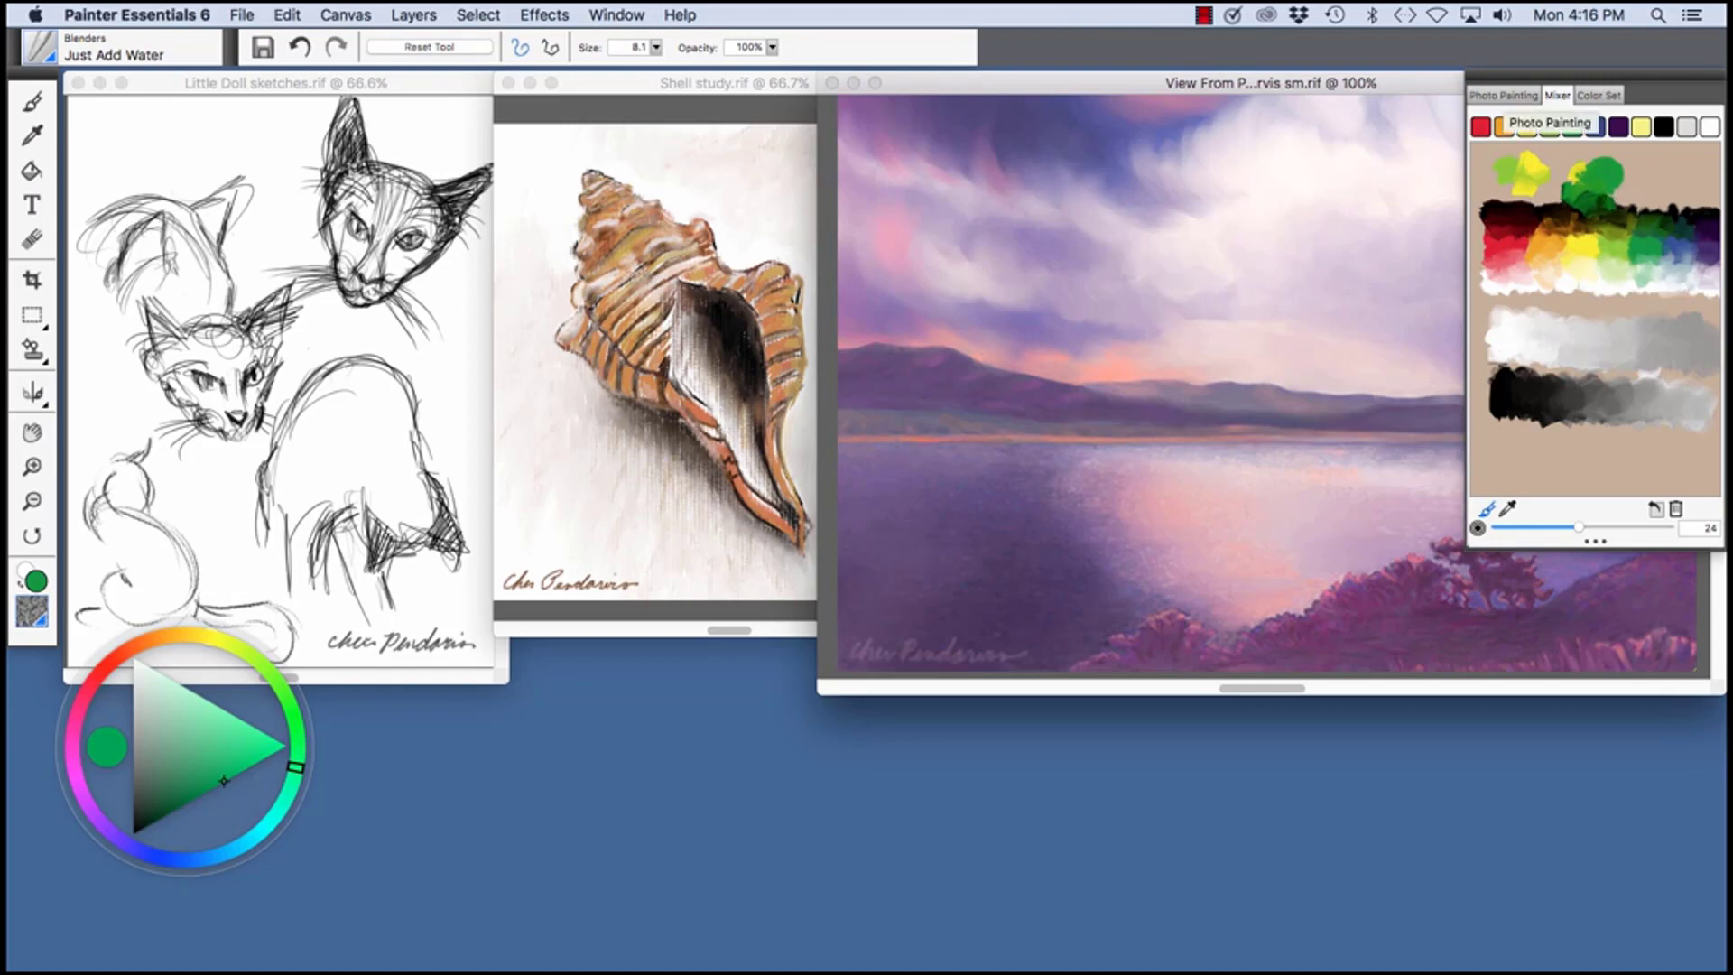
# Step: Select the Photo Painting tab, then uncheck Photo Painting in the Window menu to hide that panel group
pyautogui.click(1502, 94)
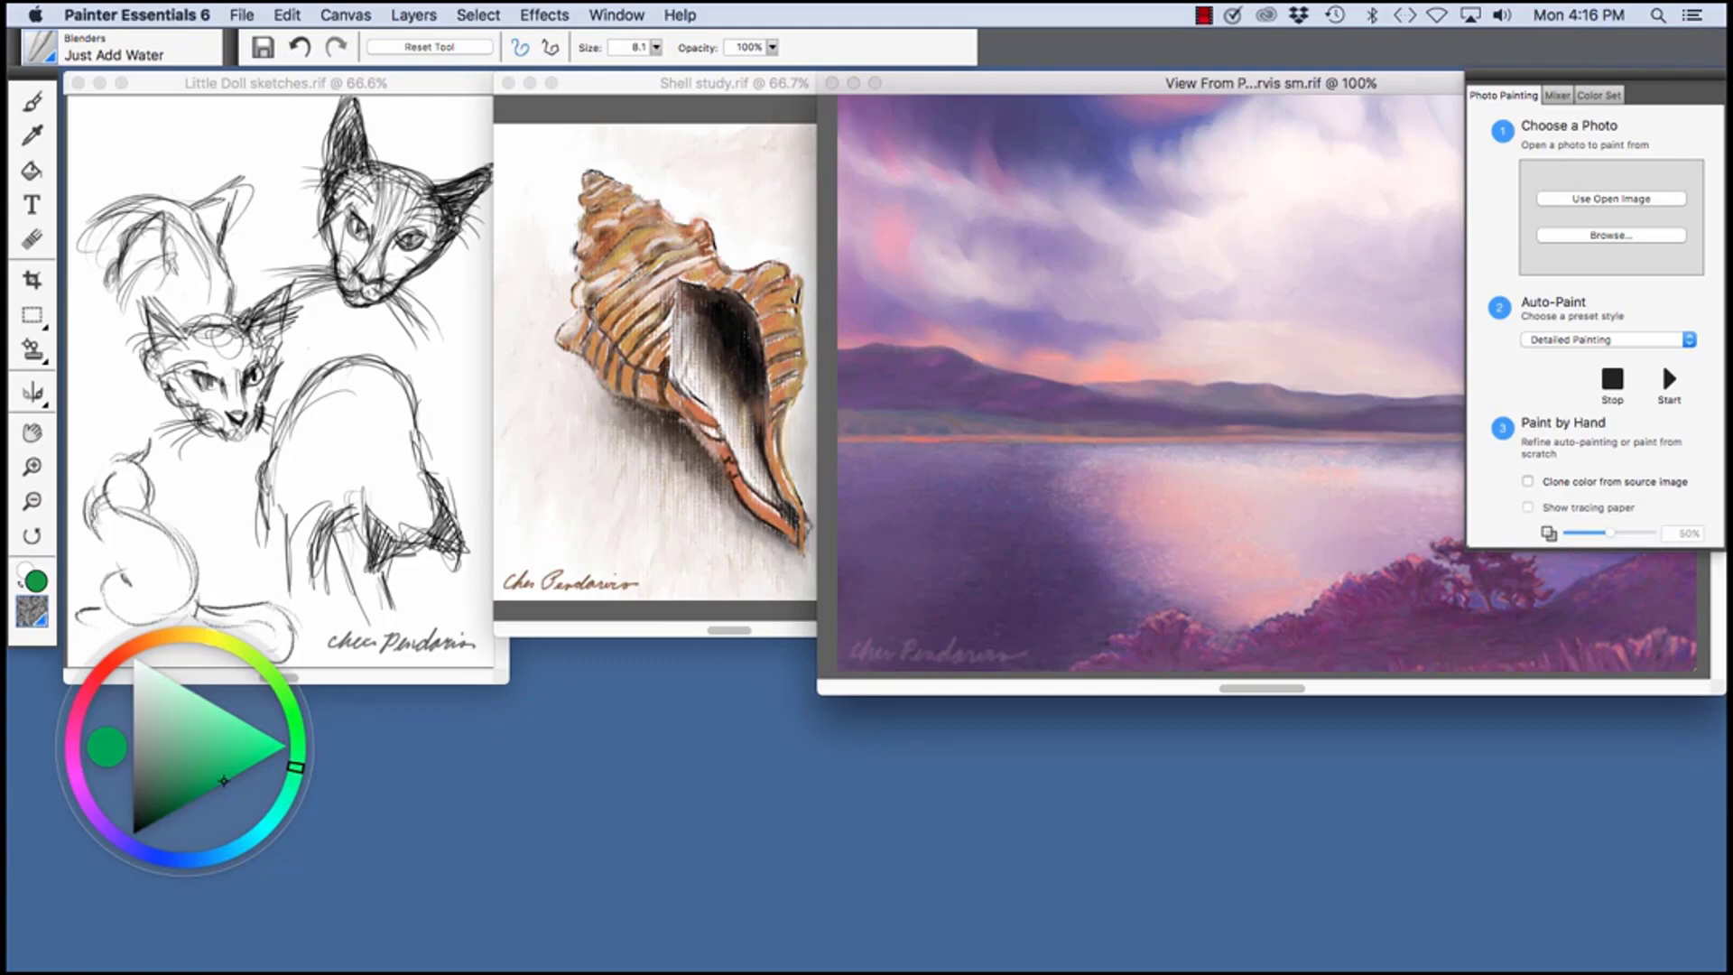
pyautogui.hotkey('ctrl', 'F2')
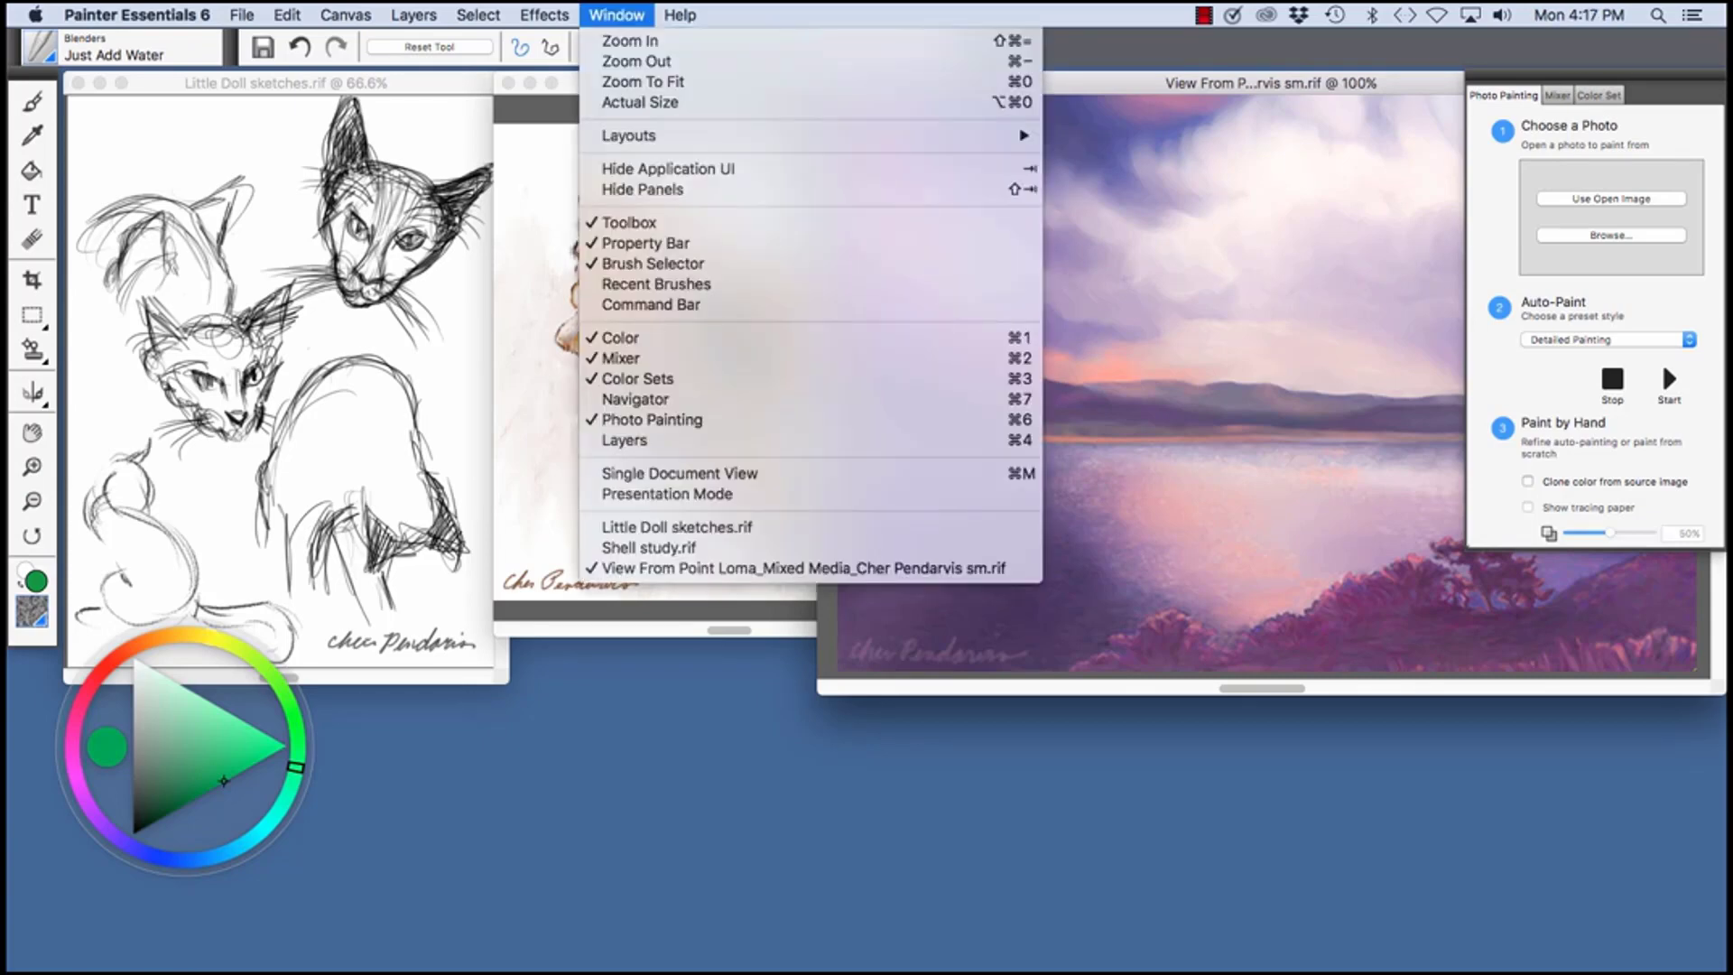
pyautogui.press('Down')
pyautogui.press('Down')
pyautogui.press('Down')
pyautogui.press('Down')
pyautogui.press('Down')
pyautogui.press('Down')
pyautogui.press('Down')
pyautogui.press('Down')
pyautogui.press('Down')
pyautogui.press('Down')
pyautogui.press('Down')
pyautogui.press('Down')
pyautogui.press('Down')
pyautogui.press('Down')
pyautogui.press('Down')
pyautogui.press('Down')
pyautogui.press('Down')
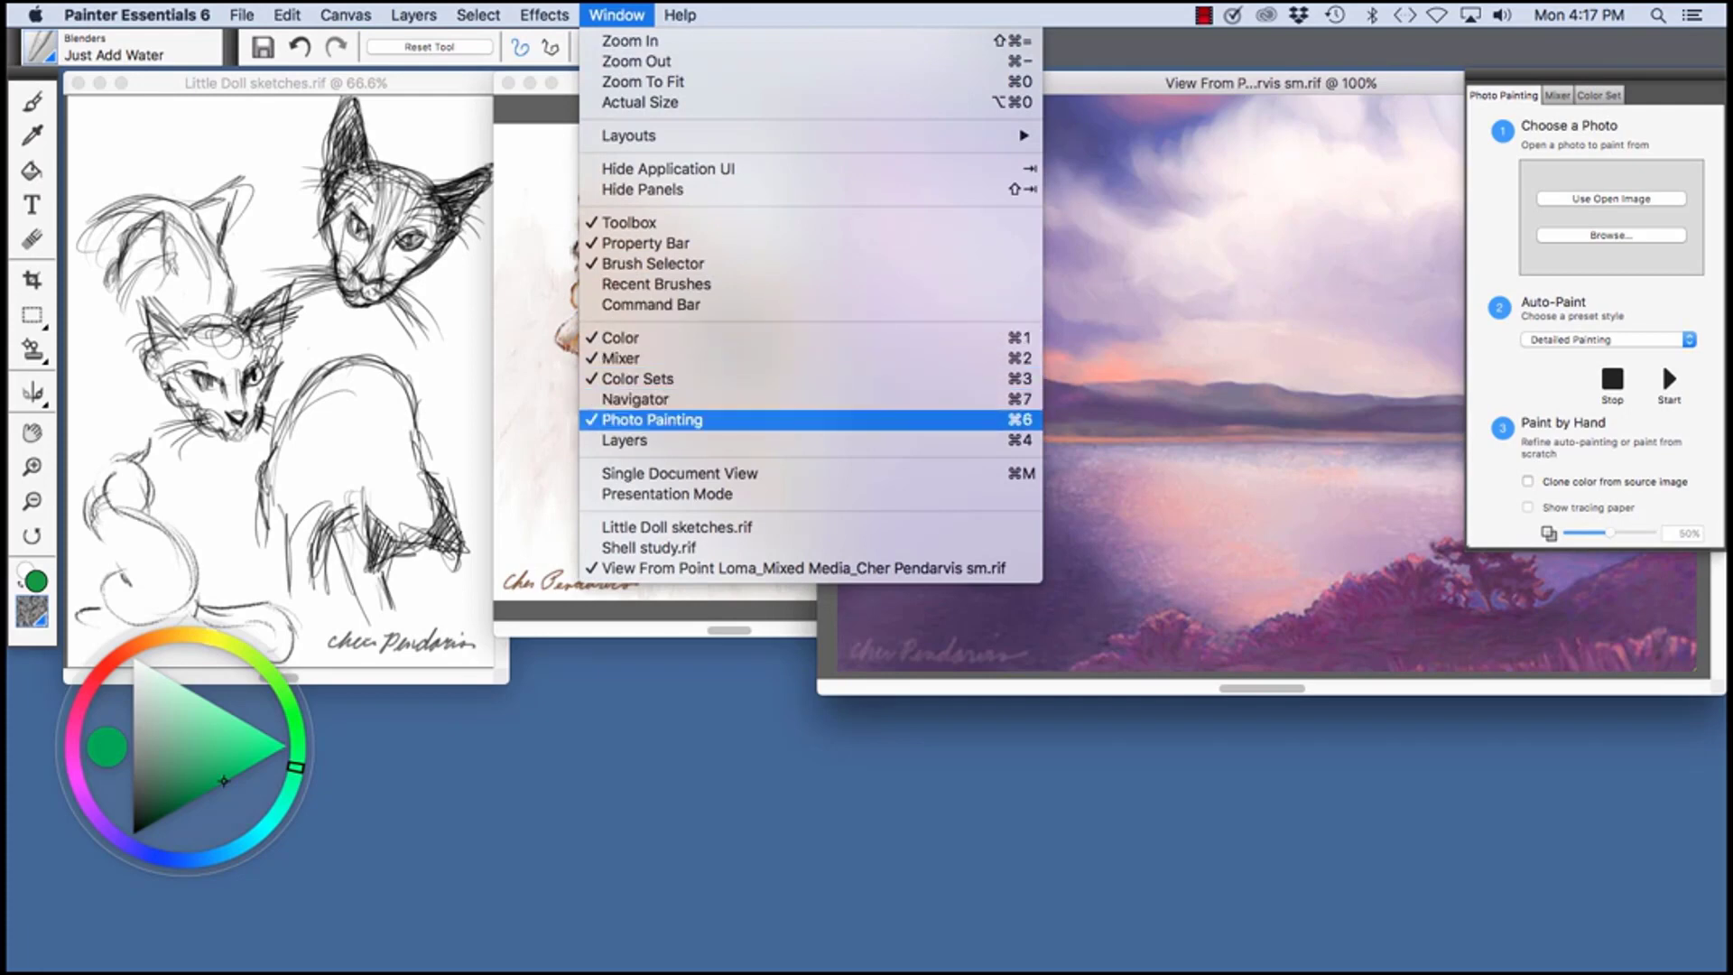
pyautogui.press('Return')
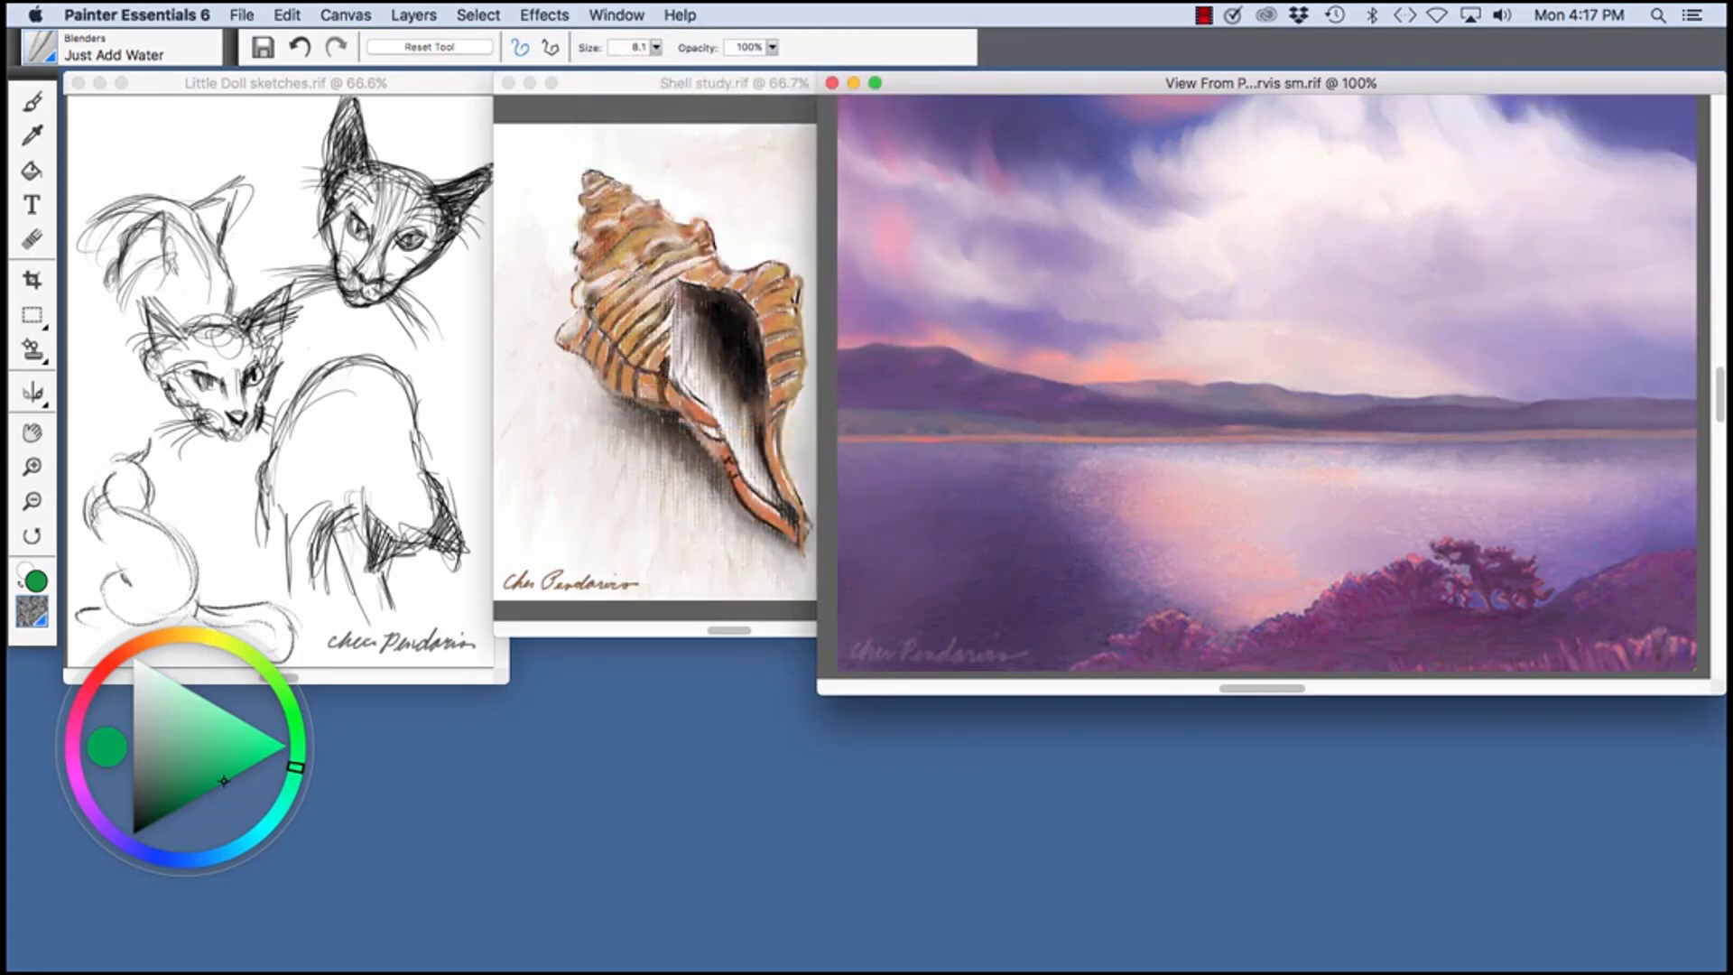